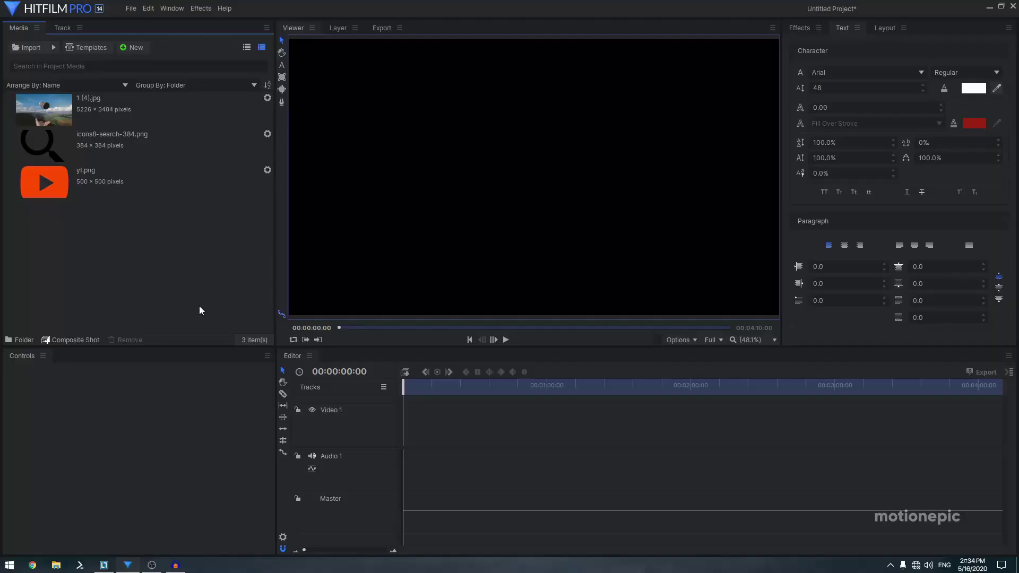
Create a new composite shot named main with a duration of 00:00:10:00
{"action": "left_click", "coordinate": [133, 48]}
{"action": "left_click", "coordinate": [140, 62]}
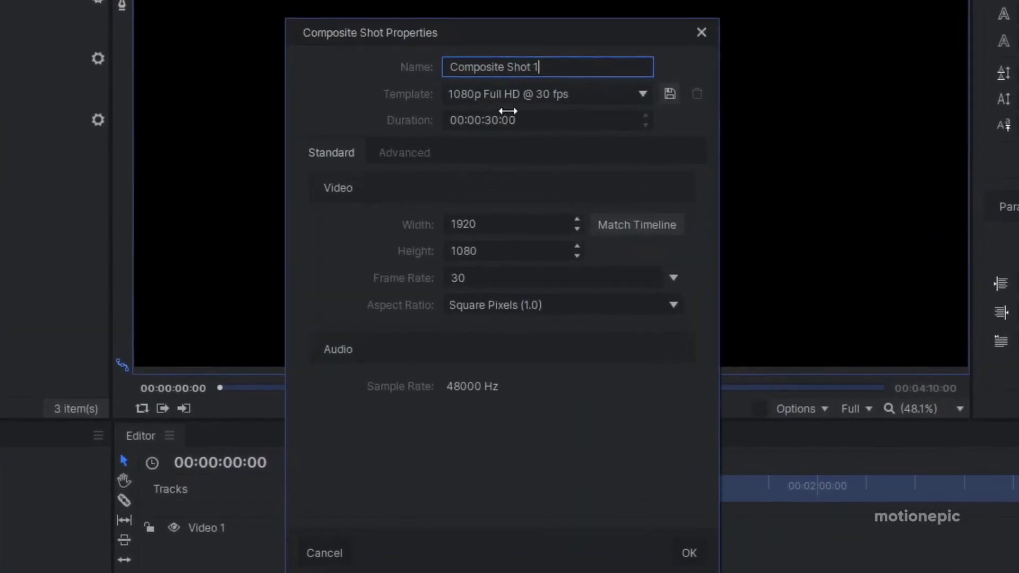
{"action": "triple_click", "coordinate": [517, 69]}
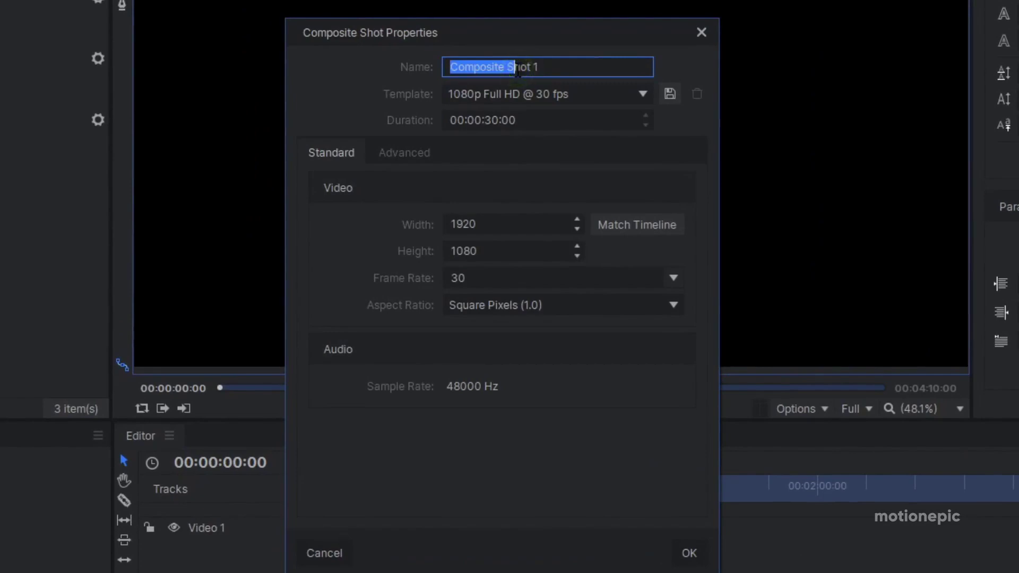
{"action": "type", "text": "main"}
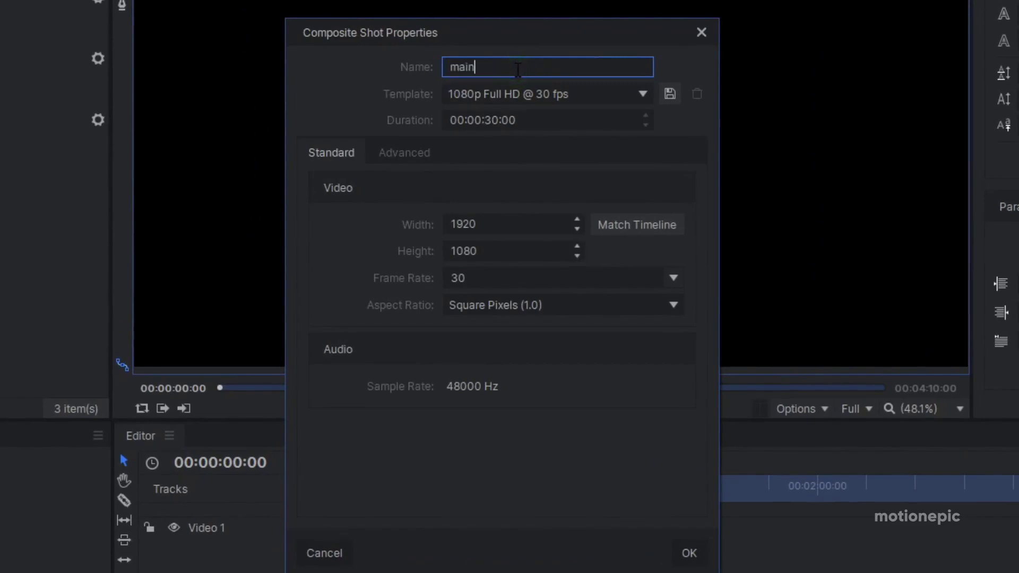
{"action": "left_click", "coordinate": [492, 121]}
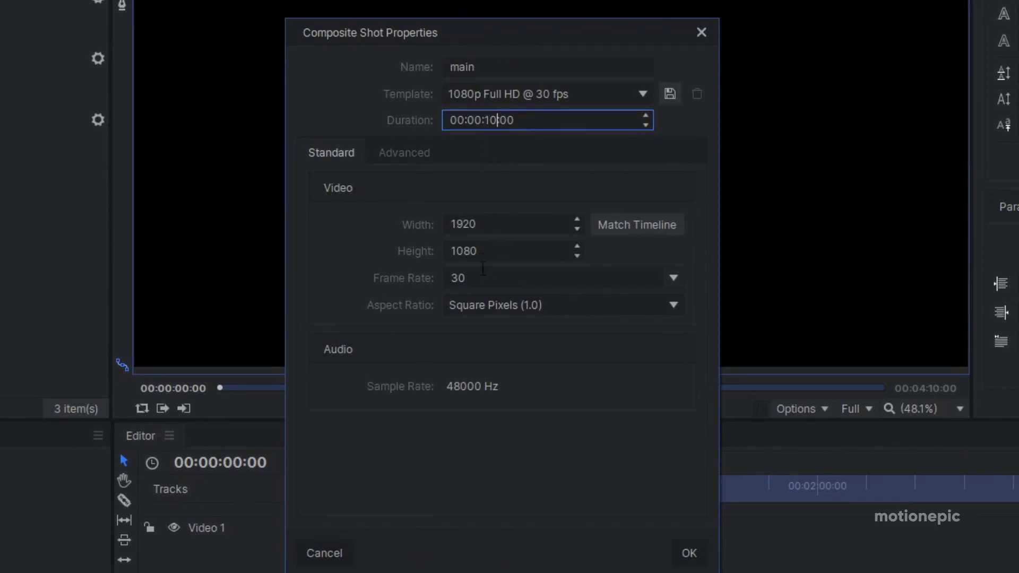
{"action": "left_click", "coordinate": [690, 553]}
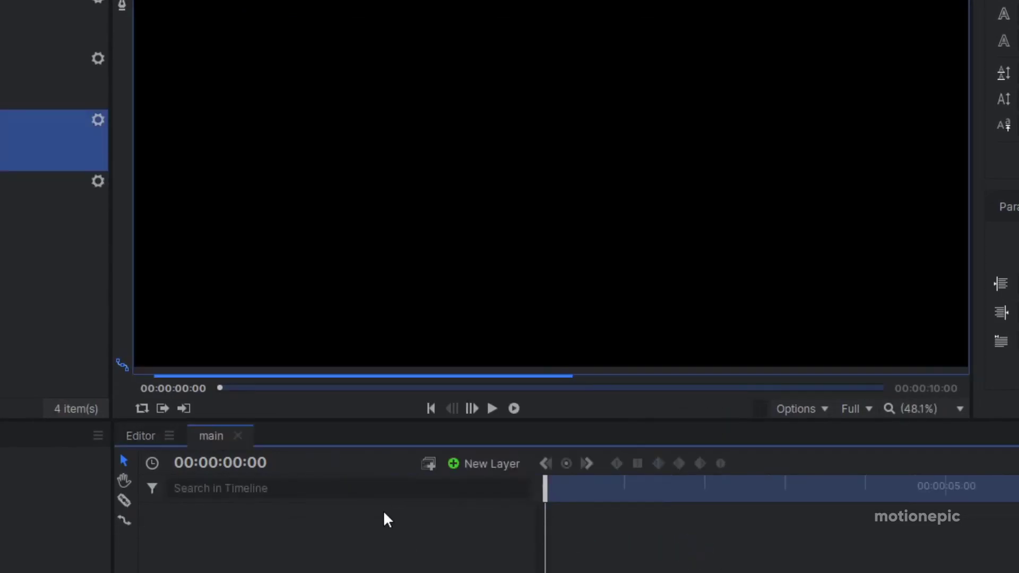
Add a white plane layer named BG to the main composite shot
{"action": "left_click", "coordinate": [478, 465]}
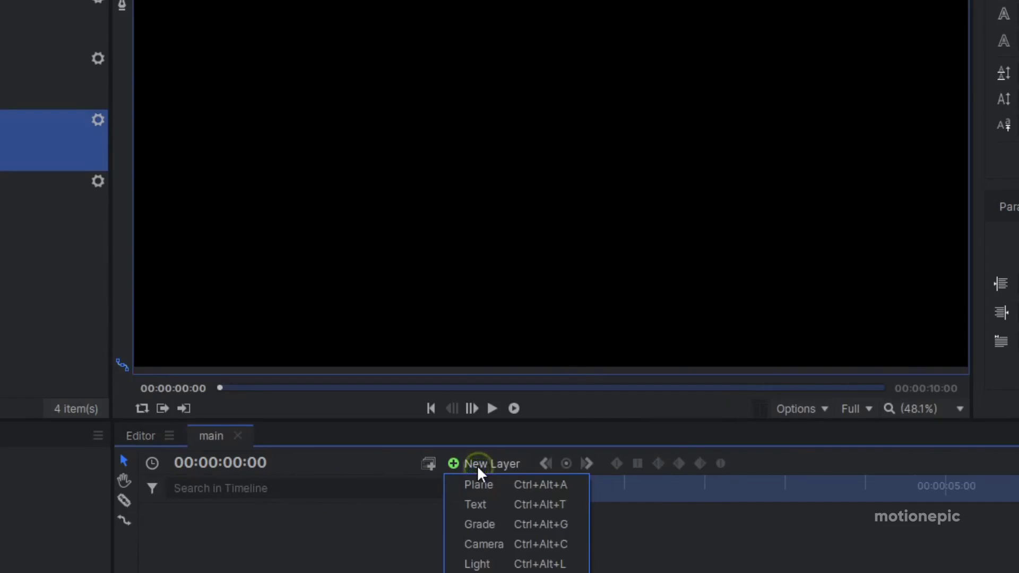
{"action": "left_click", "coordinate": [486, 480]}
{"action": "key", "text": "ctrl+a"}
{"action": "type", "text": "BG"}
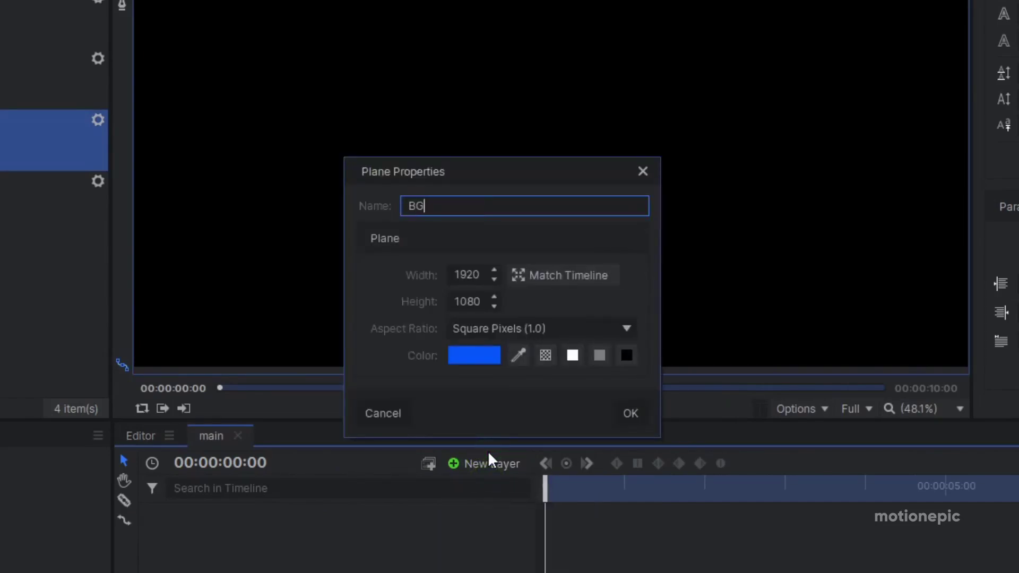
{"action": "left_click", "coordinate": [574, 356]}
{"action": "left_click", "coordinate": [631, 414]}
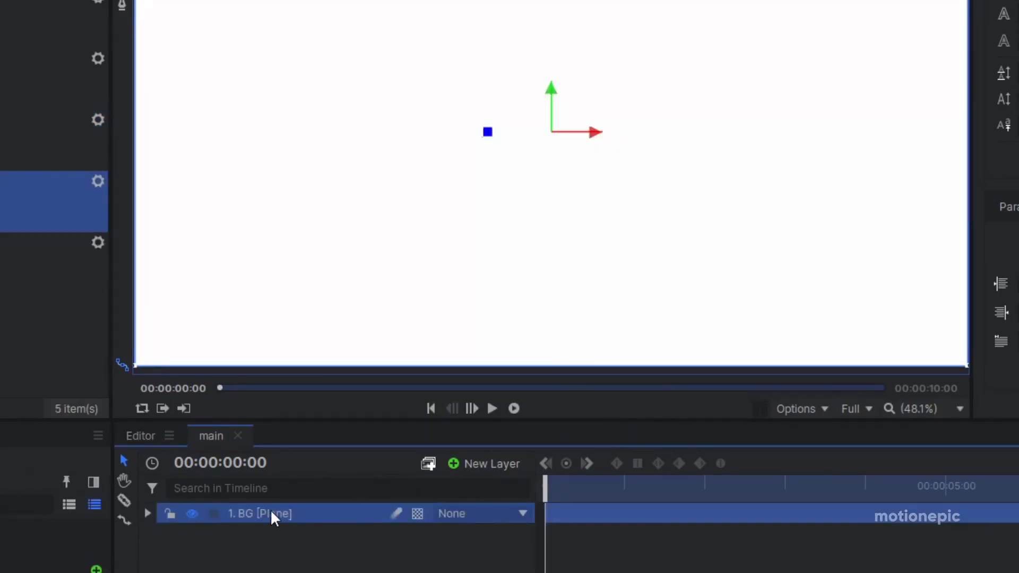
Duplicate the BG plane and rename the copy shape
{"action": "key", "text": "ctrl+d"}
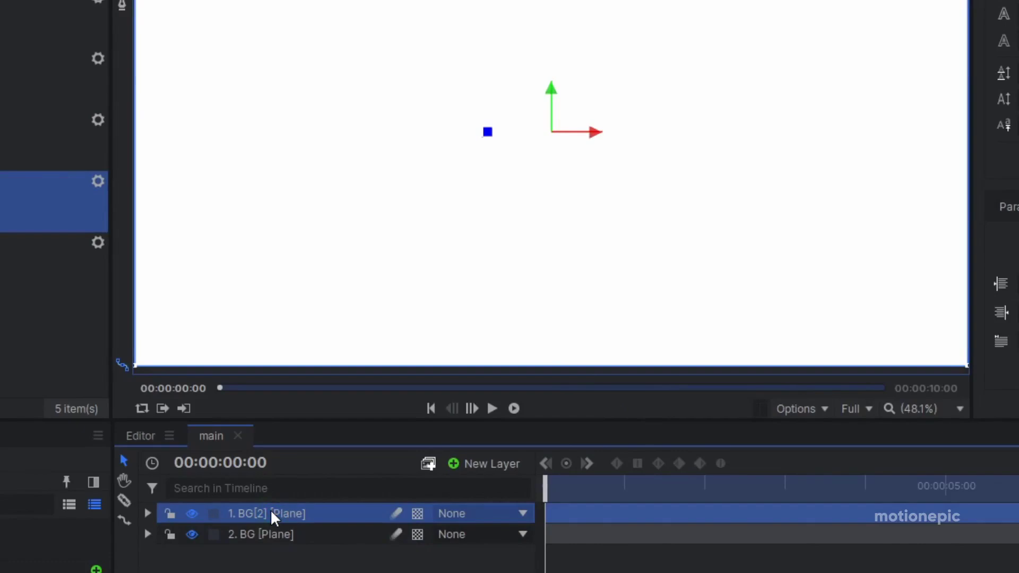
{"action": "double_click", "coordinate": [271, 513]}
{"action": "type", "text": "shap"}
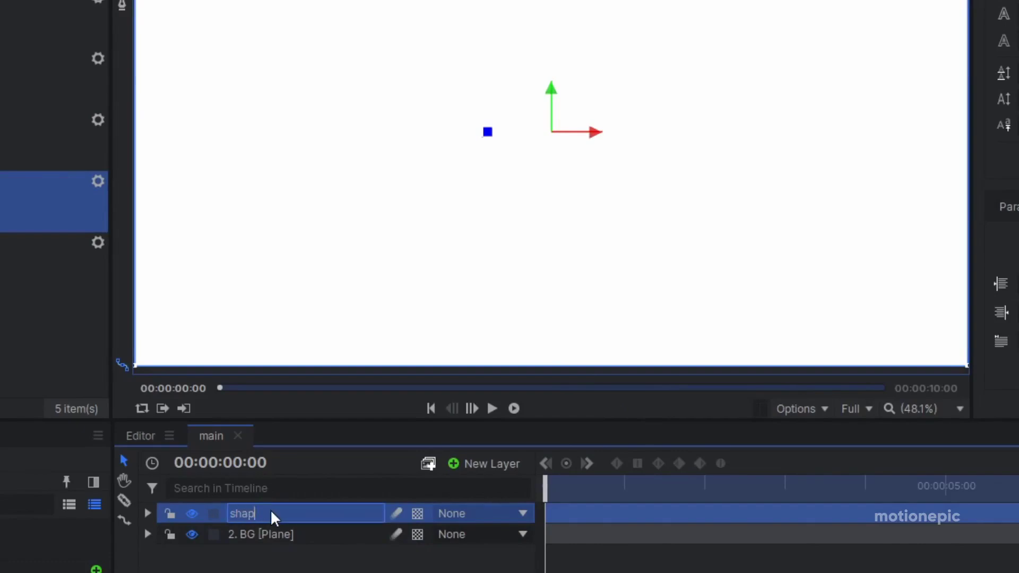
{"action": "type", "text": "e"}
{"action": "key", "text": "Return"}
Find the Fill Color effect and apply it to the shape layer
{"action": "left_click", "coordinate": [798, 26]}
{"action": "left_click", "coordinate": [803, 53]}
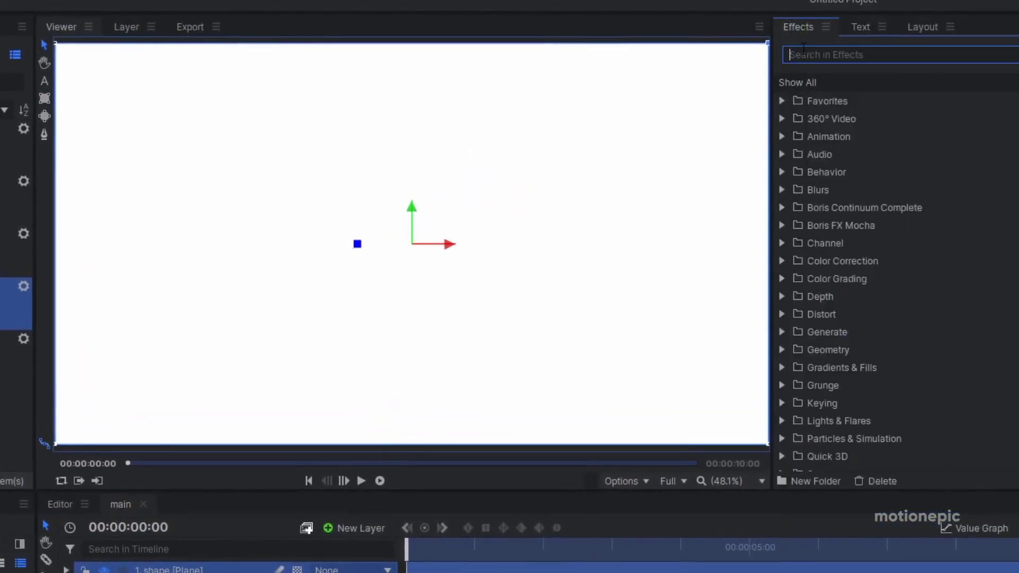
{"action": "type", "text": "fill"}
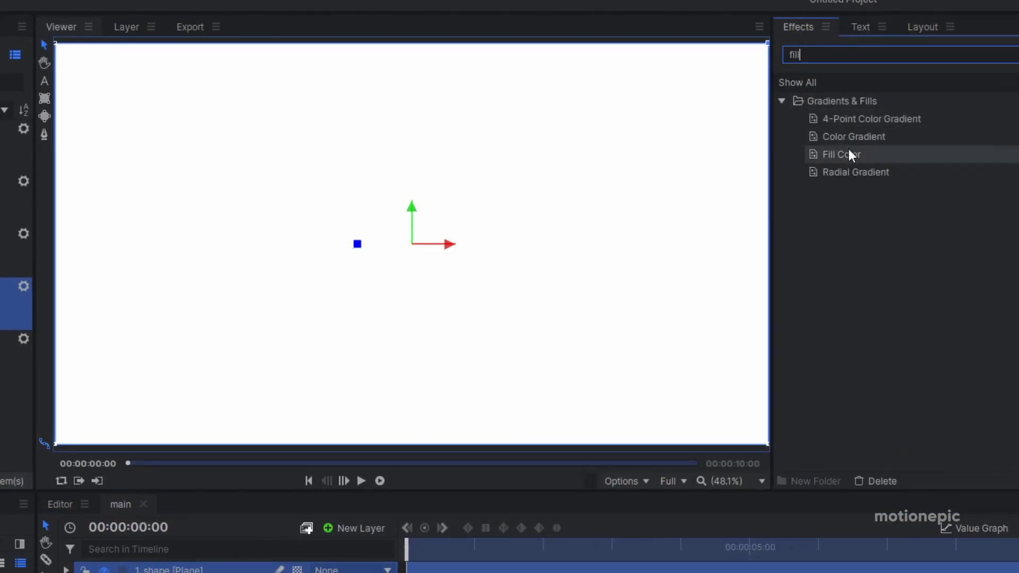
{"action": "left_click_drag", "start_coordinate": [848, 153], "coordinate": [177, 571]}
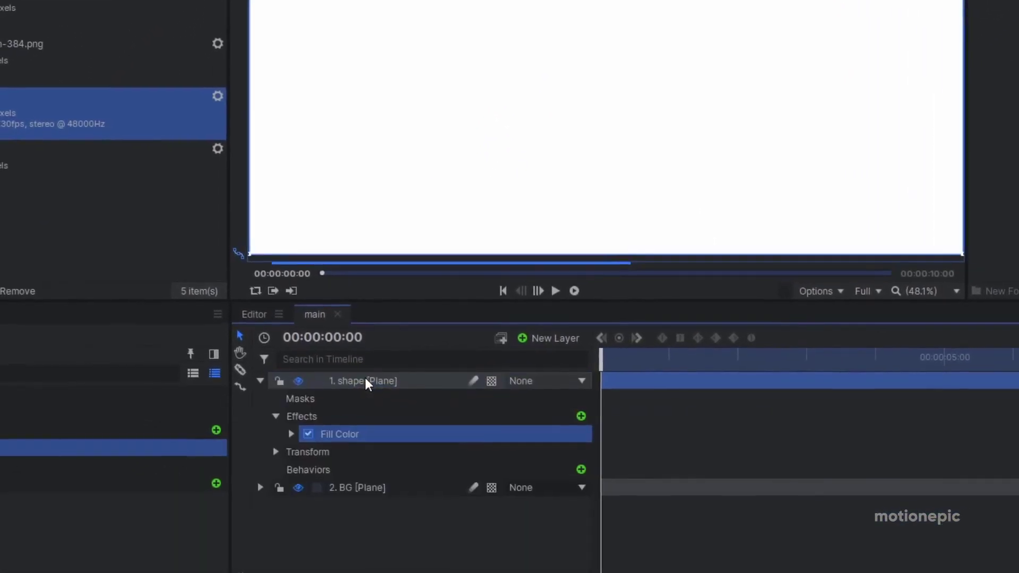
Set the shape layer's Fill Color to the bright blue from the basic colors
{"action": "left_click", "coordinate": [292, 433]}
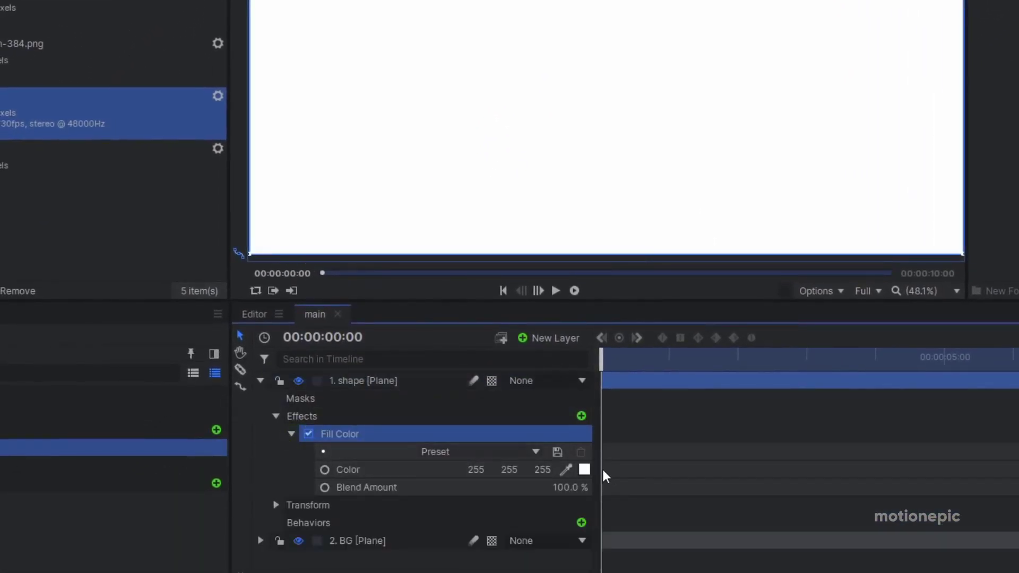
{"action": "left_click", "coordinate": [584, 470]}
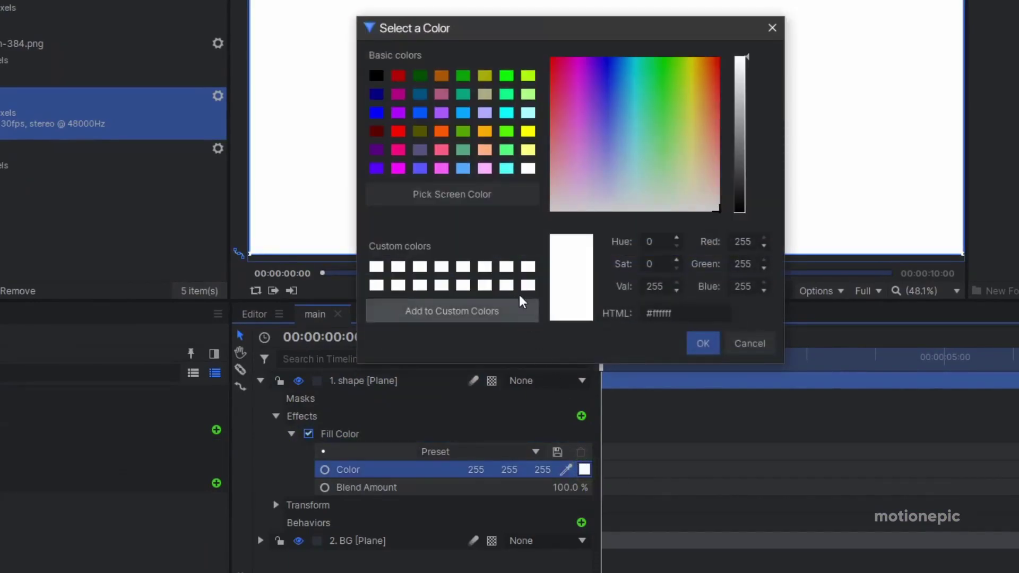
{"action": "left_click", "coordinate": [420, 113]}
{"action": "left_click", "coordinate": [703, 344]}
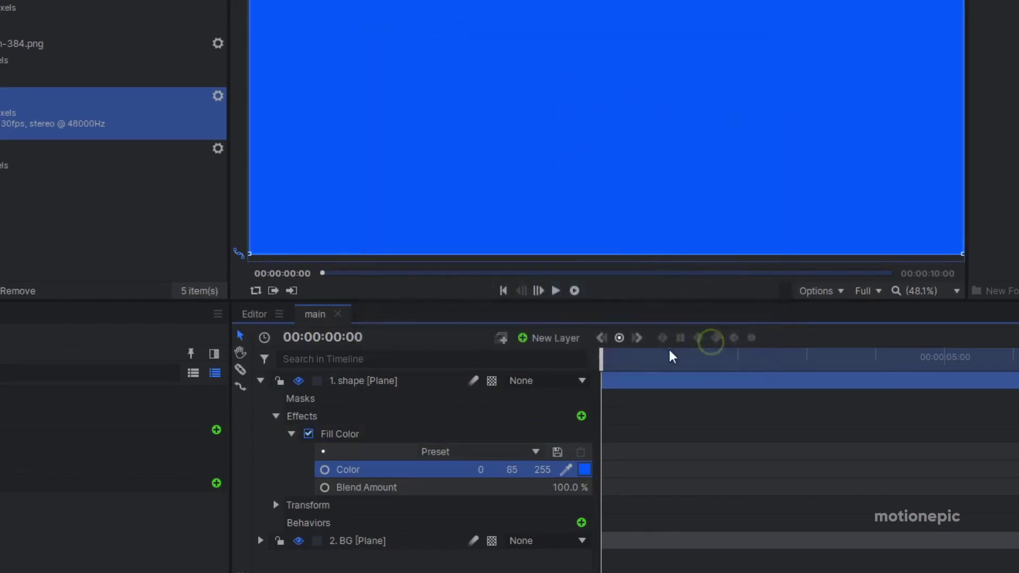
{"action": "left_click", "coordinate": [275, 417]}
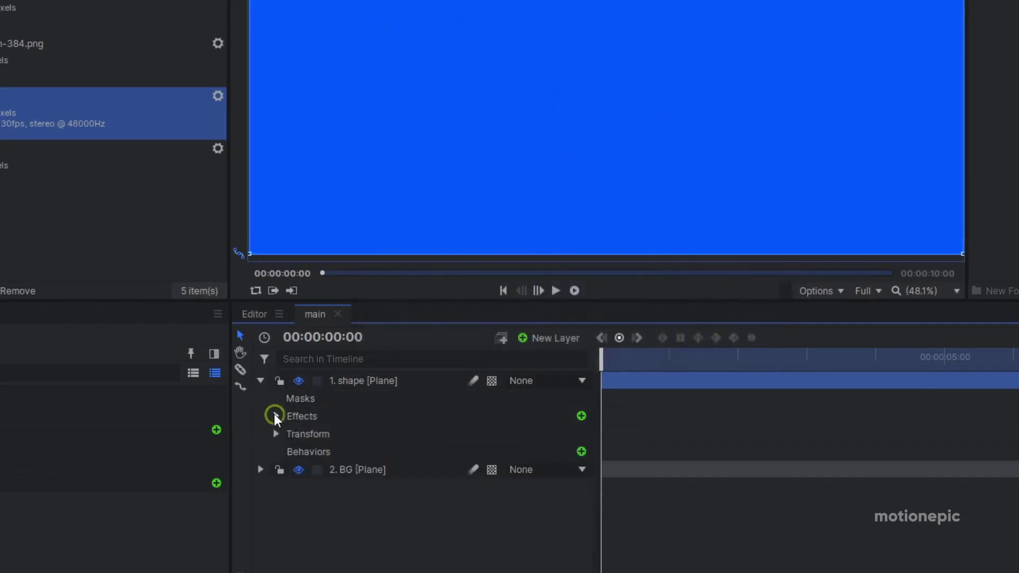
Unlink the shape layer's scale proportions and set its scale to 8% horizontally and 14% vertically
{"action": "left_click", "coordinate": [275, 434]}
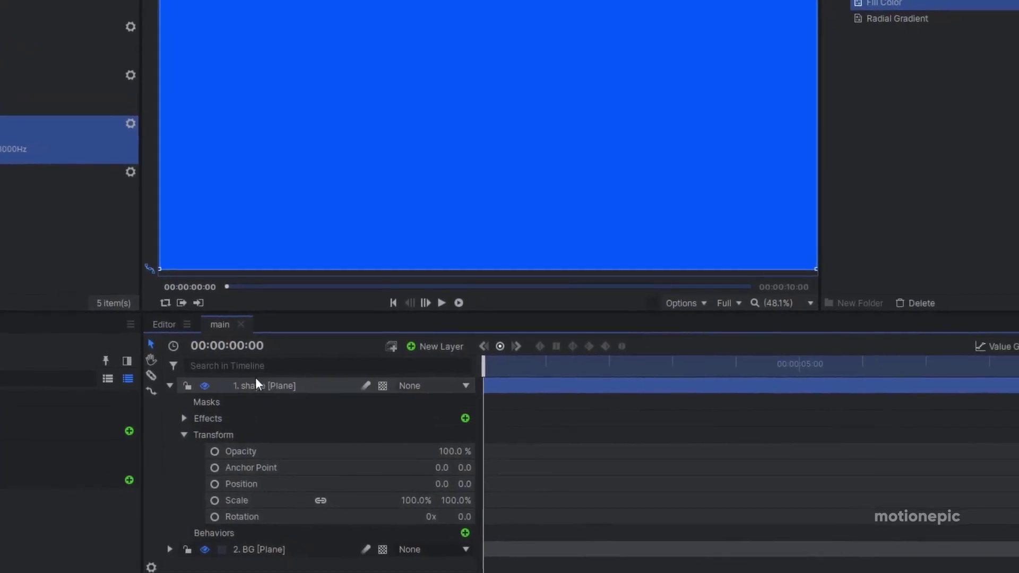
{"action": "left_click", "coordinate": [321, 501]}
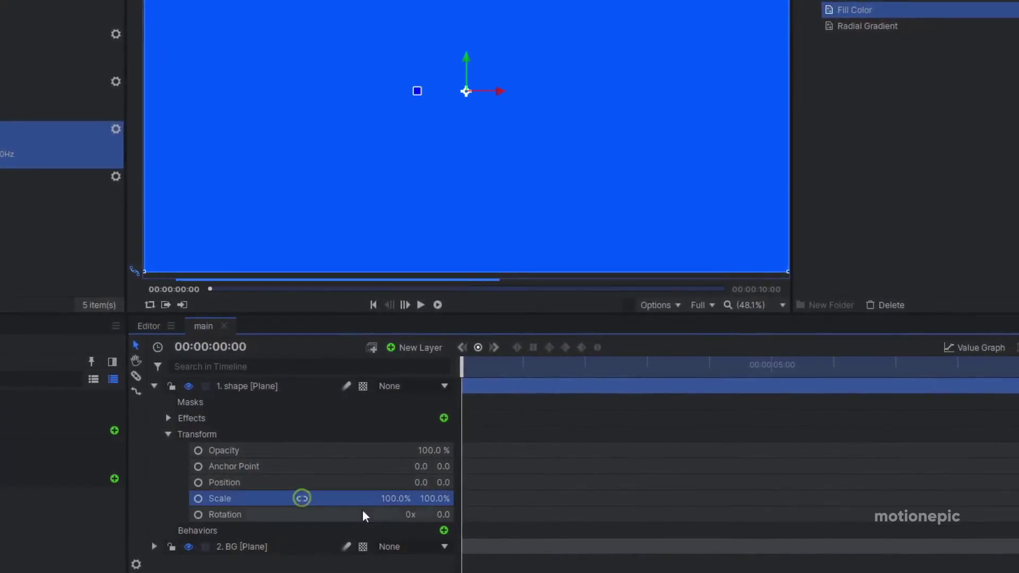
{"action": "left_click_drag", "start_coordinate": [437, 498], "coordinate": [362, 501]}
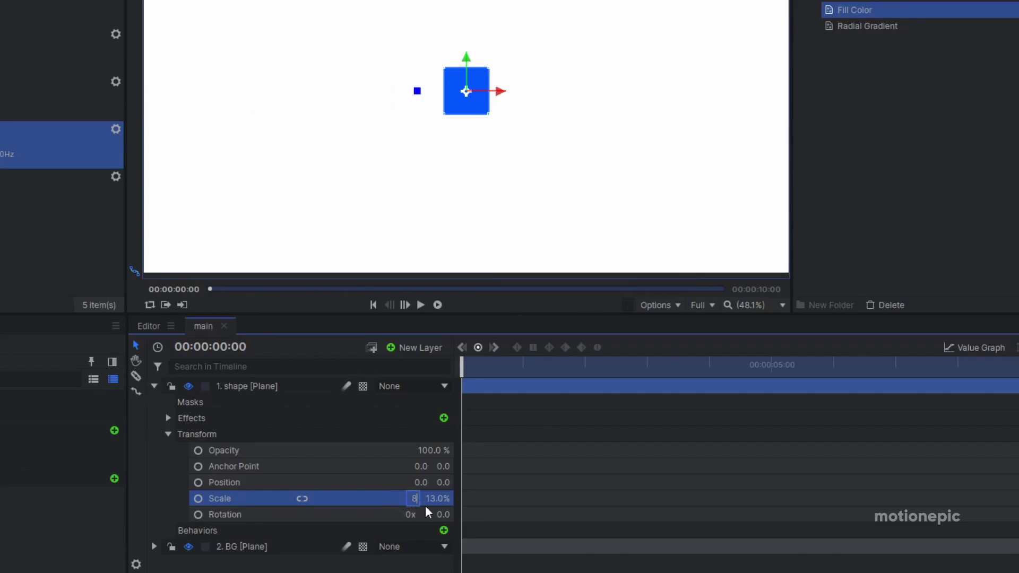
{"action": "left_click", "coordinate": [443, 497]}
{"action": "type", "text": "14"}
{"action": "key", "text": "Return"}
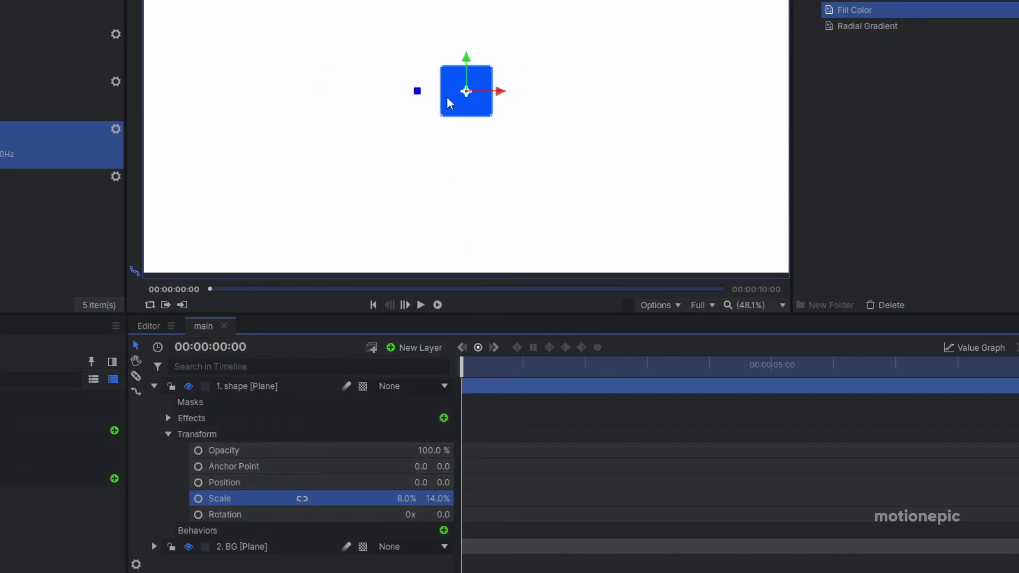
Keyframe the shape layer's current Scale at the start of the timeline and at 00:00:00:20
{"action": "left_click", "coordinate": [199, 498]}
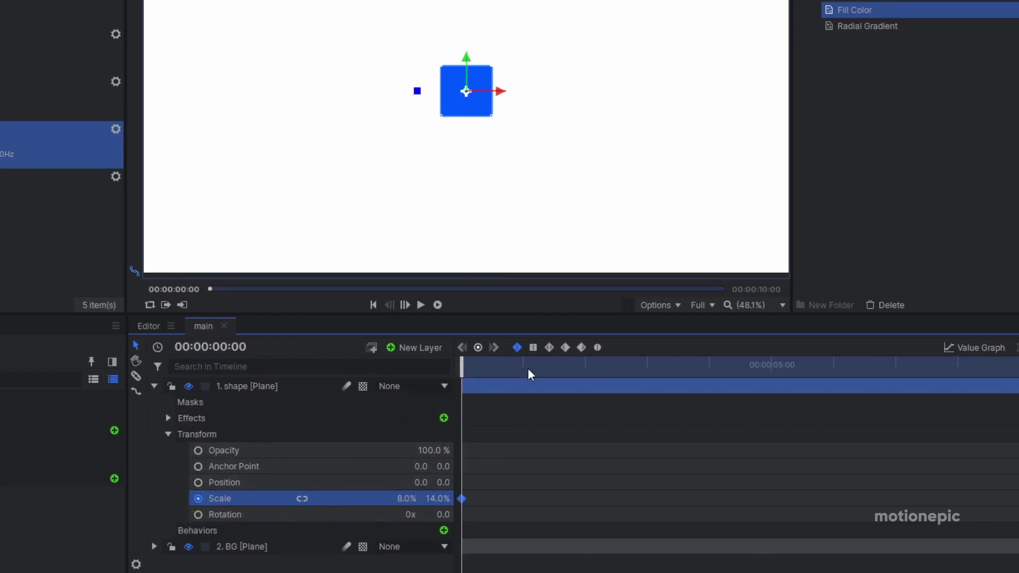
{"action": "left_click_drag", "start_coordinate": [530, 369], "coordinate": [557, 370]}
{"action": "left_click", "coordinate": [170, 571]}
{"action": "left_click", "coordinate": [169, 571]}
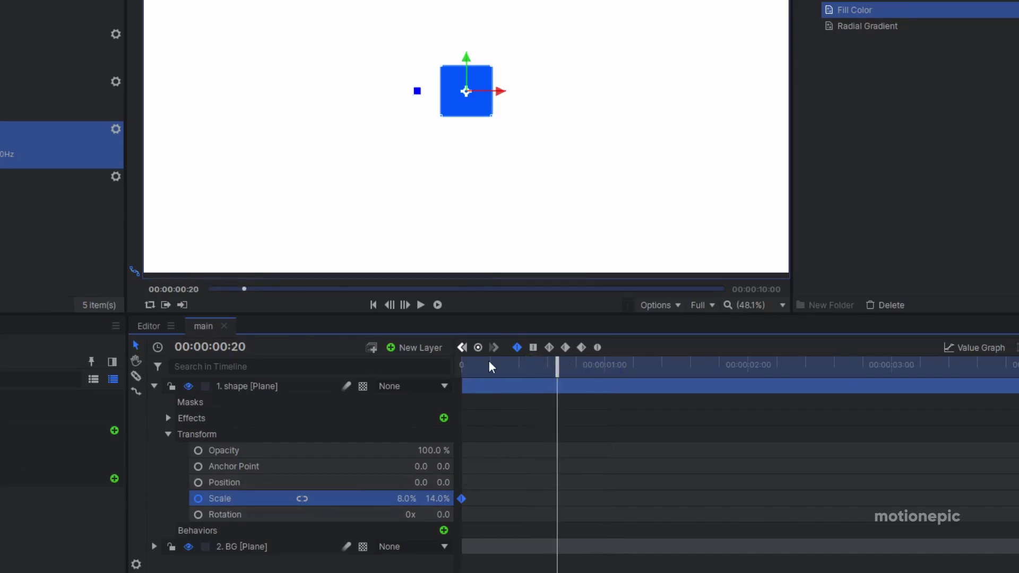
{"action": "left_click", "coordinate": [478, 347]}
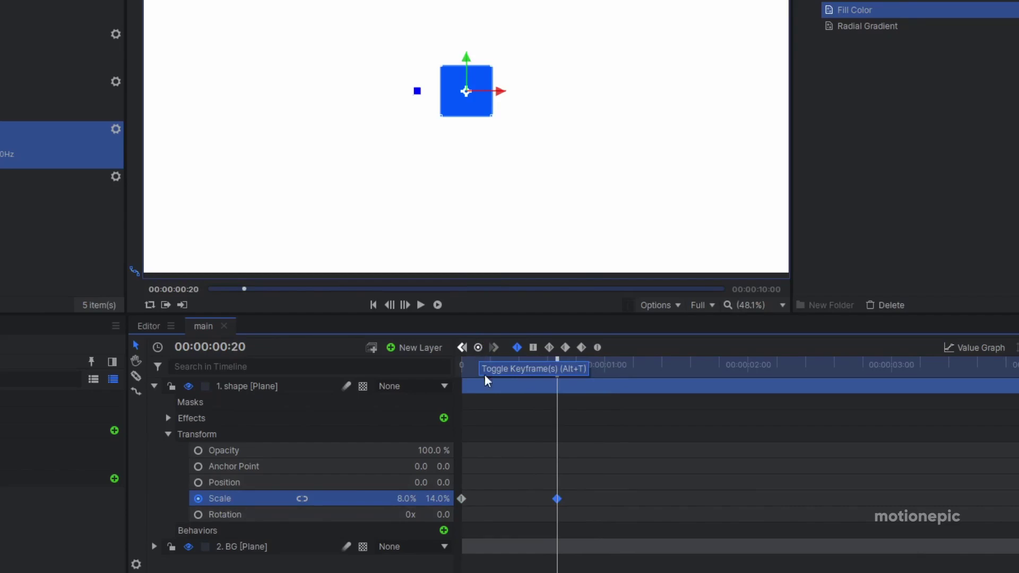
Set both scale values of the shape layer's first keyframe at 00:00:00:00 to 0%
{"action": "left_click_drag", "start_coordinate": [555, 367], "coordinate": [455, 378]}
{"action": "left_click", "coordinate": [461, 499]}
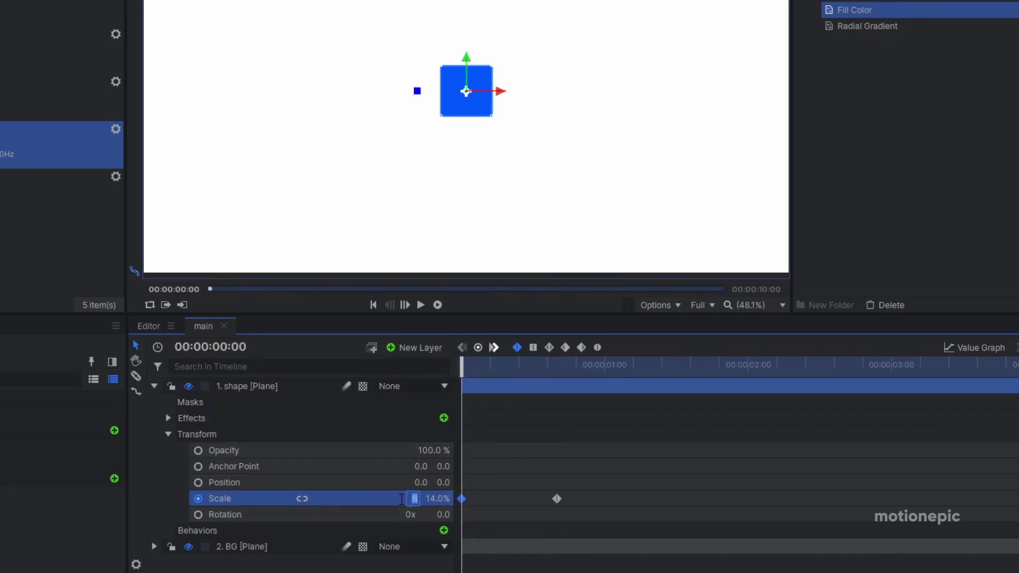
{"action": "type", "text": "0"}
{"action": "left_click", "coordinate": [442, 498]}
{"action": "key", "text": "Return"}
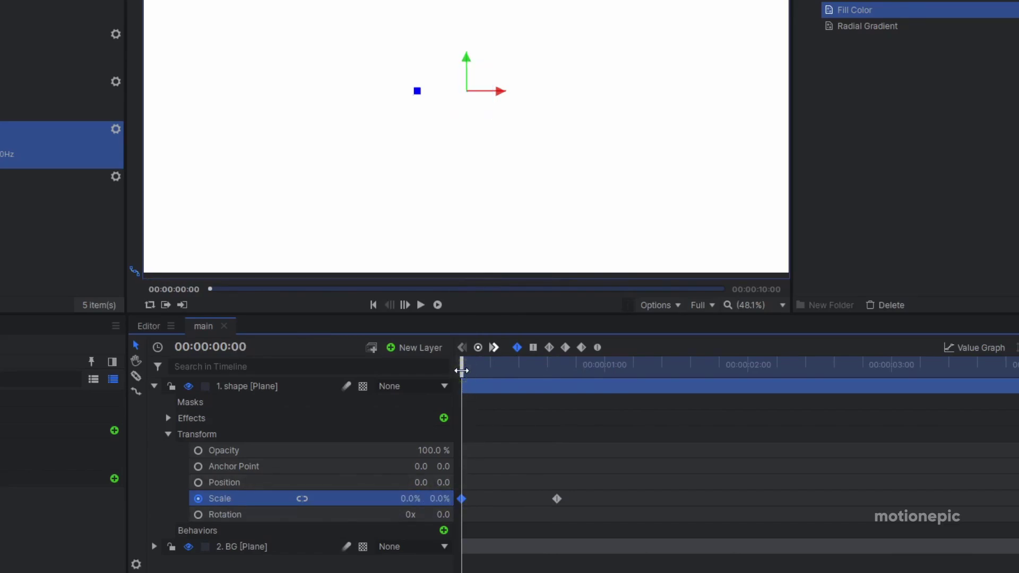
Convert both Scale keyframes to Bezier interpolation and stretch the second keyframe's curve handle back toward the first in the value graph
{"action": "left_click_drag", "start_coordinate": [462, 369], "coordinate": [557, 380]}
{"action": "left_click_drag", "start_coordinate": [580, 481], "coordinate": [446, 510]}
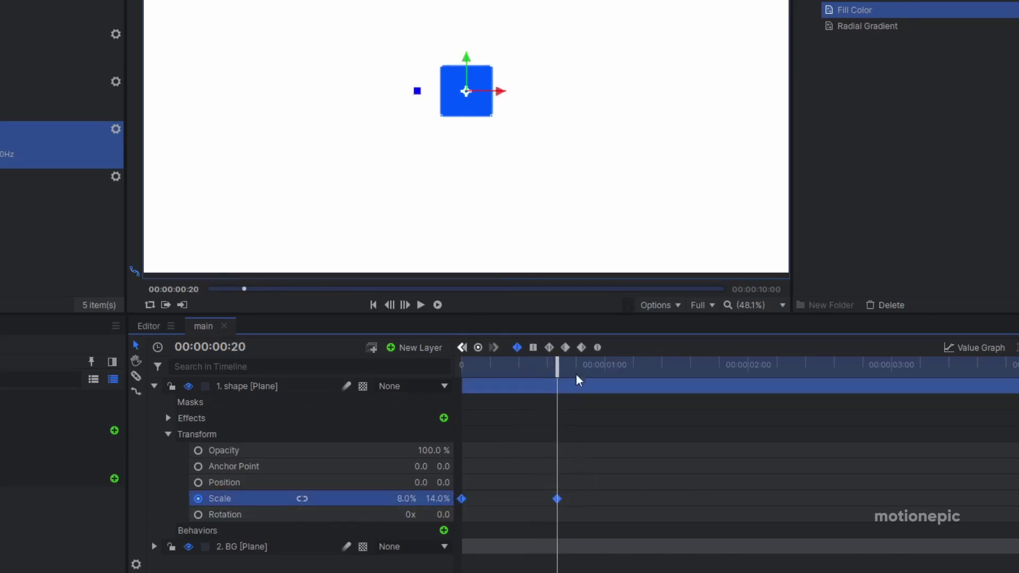
{"action": "left_click", "coordinate": [598, 347]}
{"action": "left_click", "coordinate": [955, 350]}
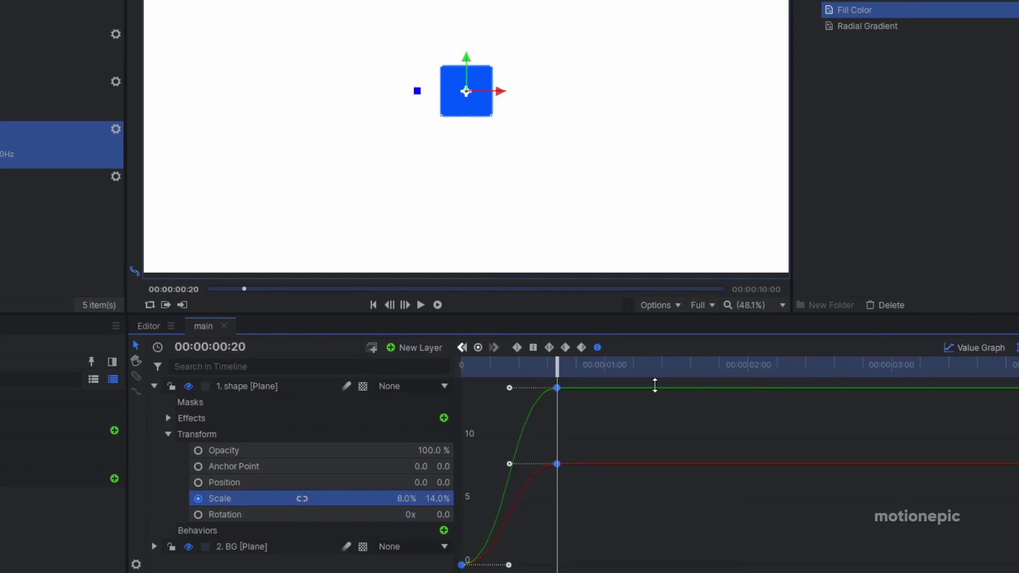
{"action": "left_click_drag", "start_coordinate": [512, 388], "coordinate": [460, 387]}
{"action": "left_click", "coordinate": [966, 348]}
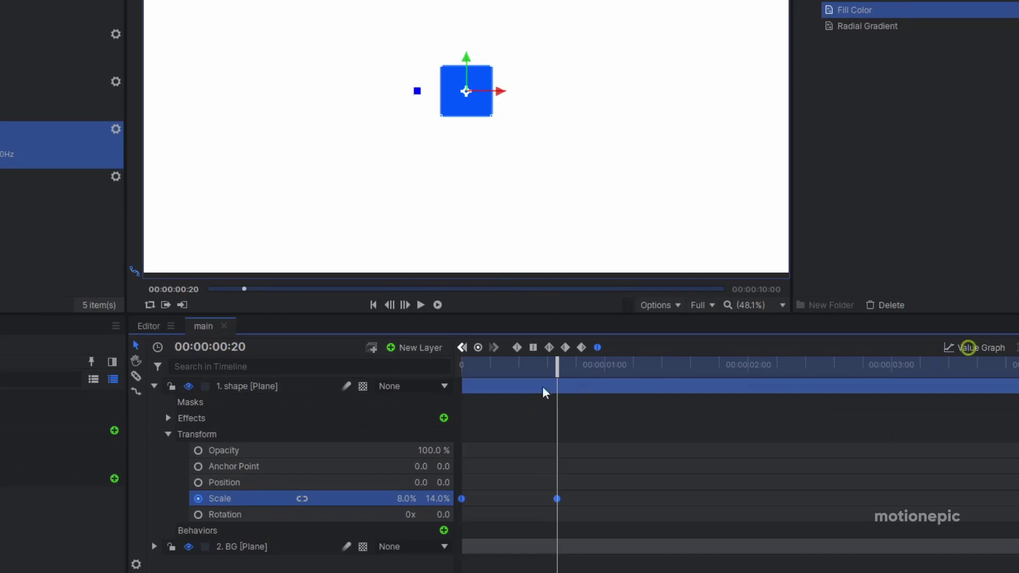
Play back the shape layer's scale animation to check its easing
{"action": "left_click", "coordinate": [677, 434]}
{"action": "key", "text": "space"}
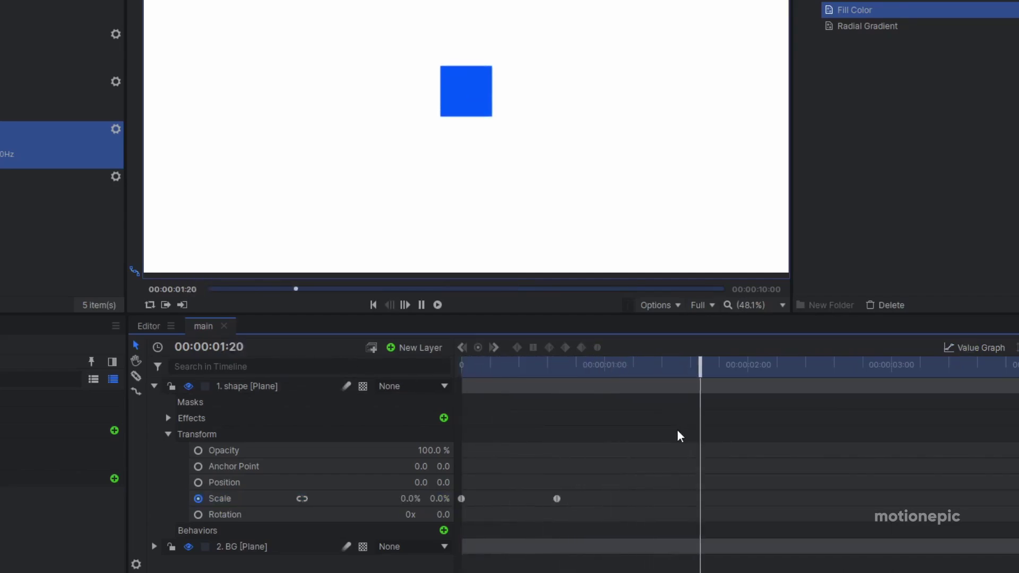
{"action": "key", "text": "space"}
Add a Scale keyframe at 00:00:01:20 that widens the shape to 50% horizontally
{"action": "left_click_drag", "start_coordinate": [509, 366], "coordinate": [556, 364]}
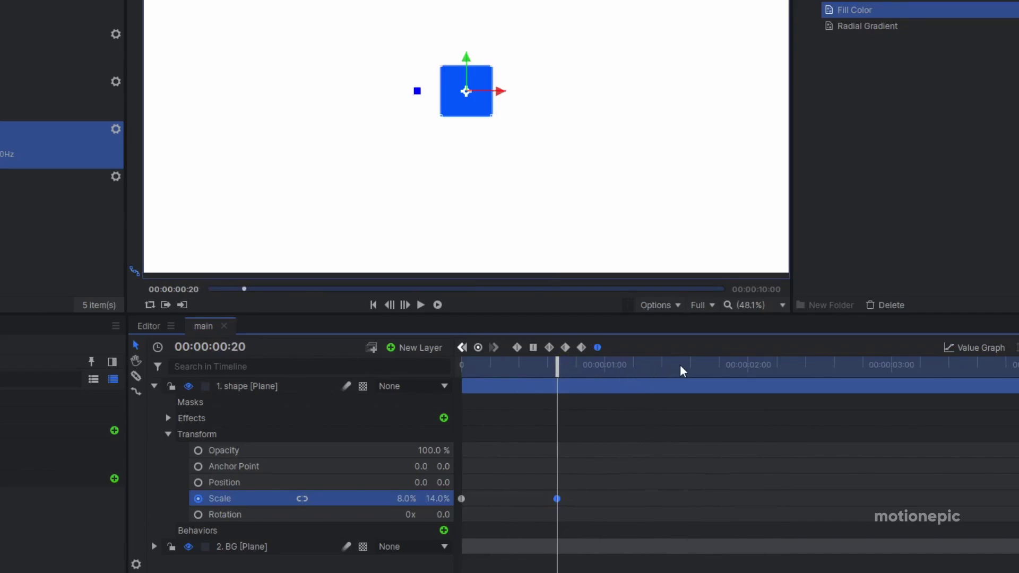
{"action": "left_click_drag", "start_coordinate": [682, 371], "coordinate": [700, 365]}
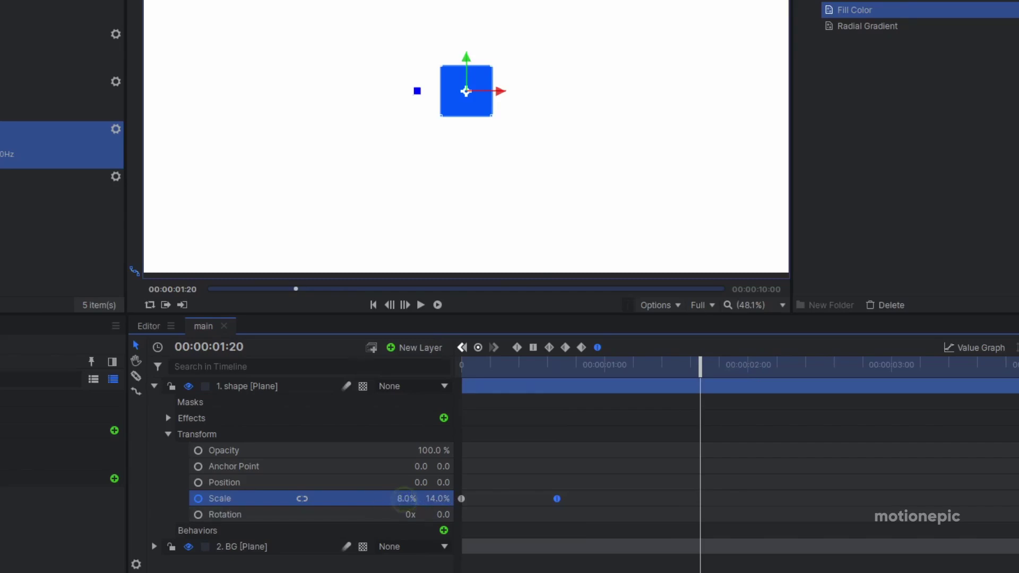
{"action": "left_click_drag", "start_coordinate": [404, 498], "coordinate": [514, 499]}
{"action": "scroll", "coordinate": [476, 178], "scroll_direction": "down", "scroll_amount": 1}
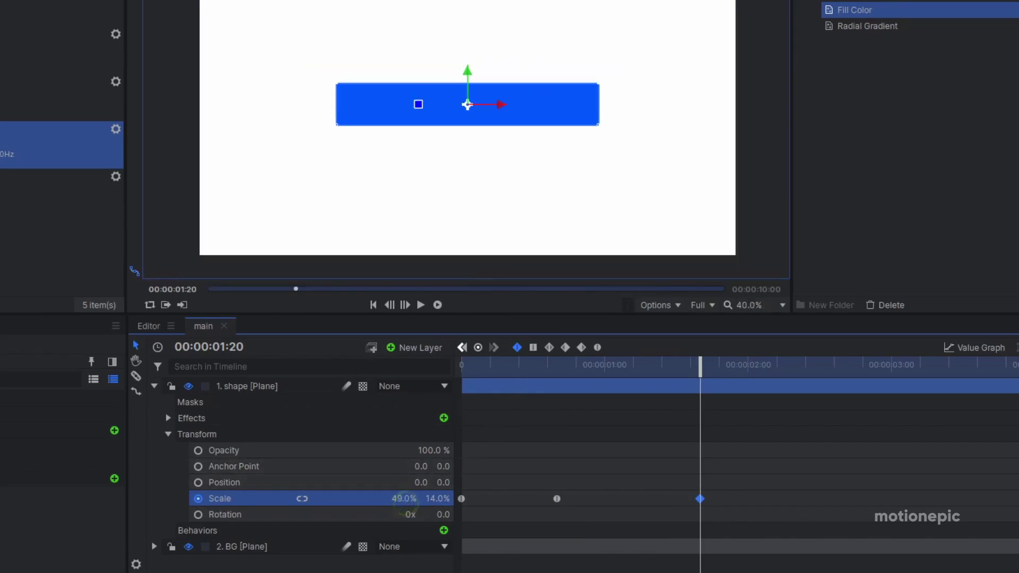
{"action": "type", "text": "50"}
{"action": "key", "text": "Return"}
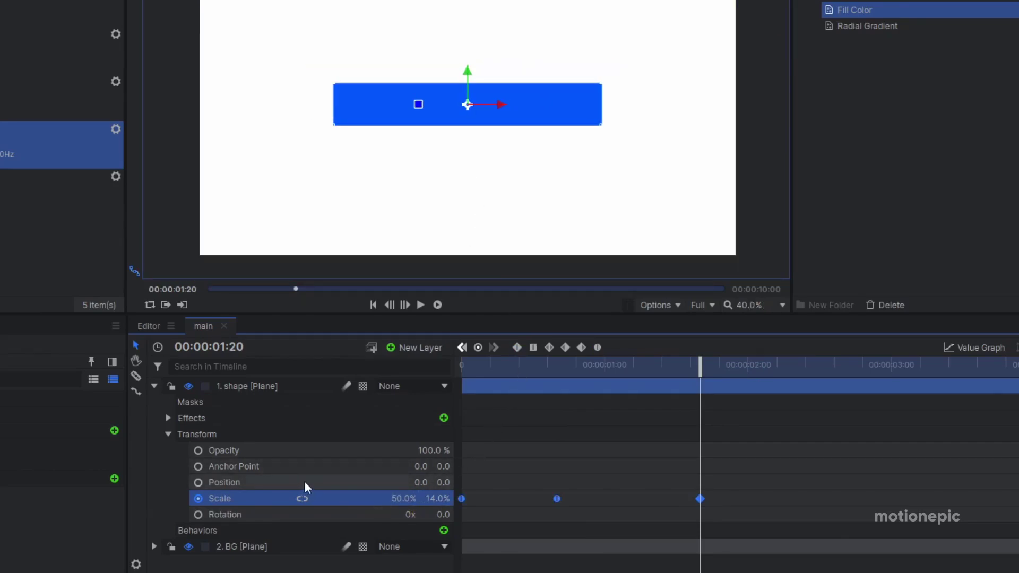
Convert the shape's Scale keyframe at 00:00:01:20 to Bezier, stretch its horizontal curve handle back to the previous keyframe, and play the animation
{"action": "left_click", "coordinate": [700, 499]}
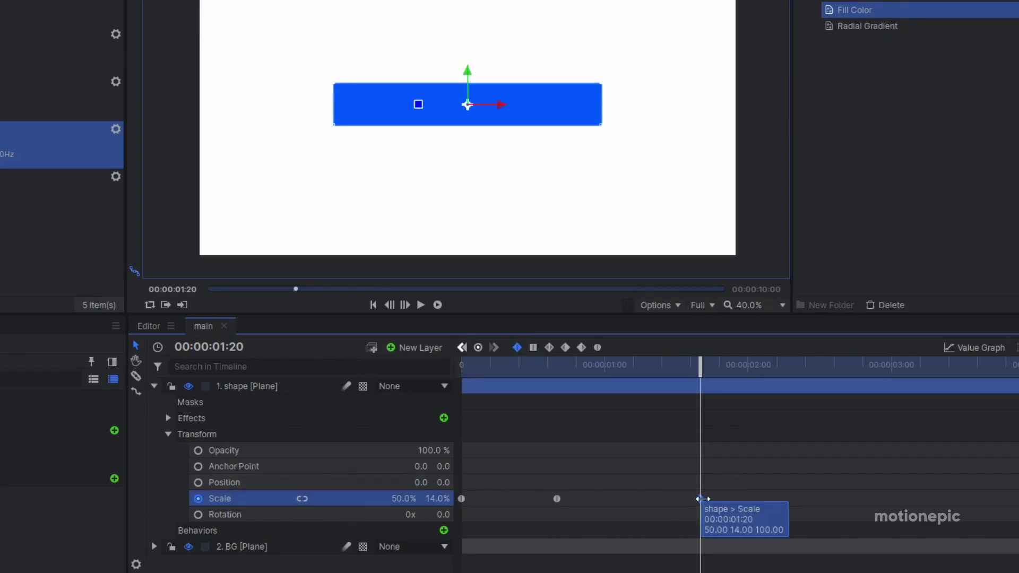
{"action": "left_click", "coordinate": [598, 347]}
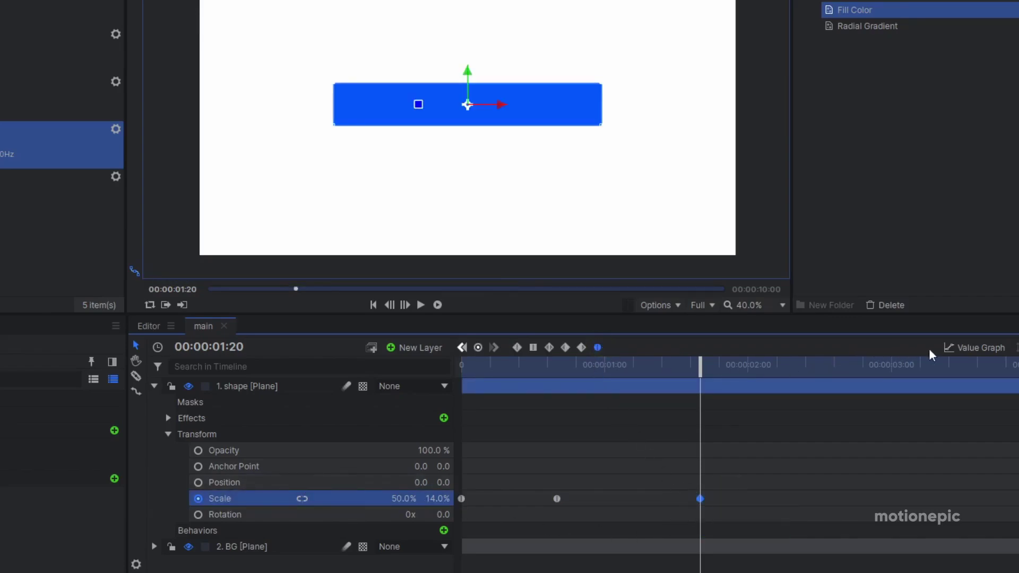
{"action": "left_click", "coordinate": [964, 347]}
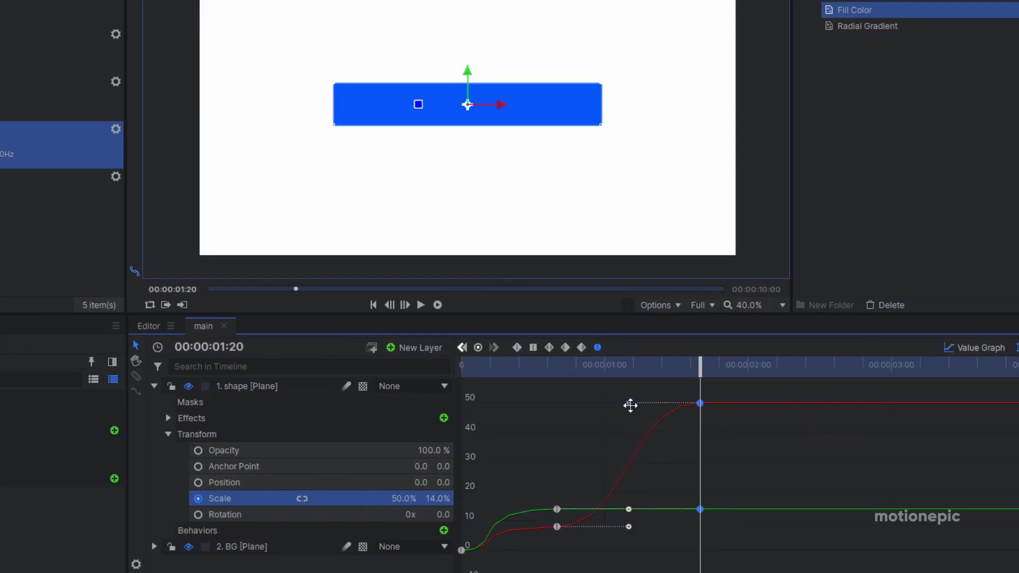
{"action": "left_click_drag", "start_coordinate": [630, 405], "coordinate": [532, 407]}
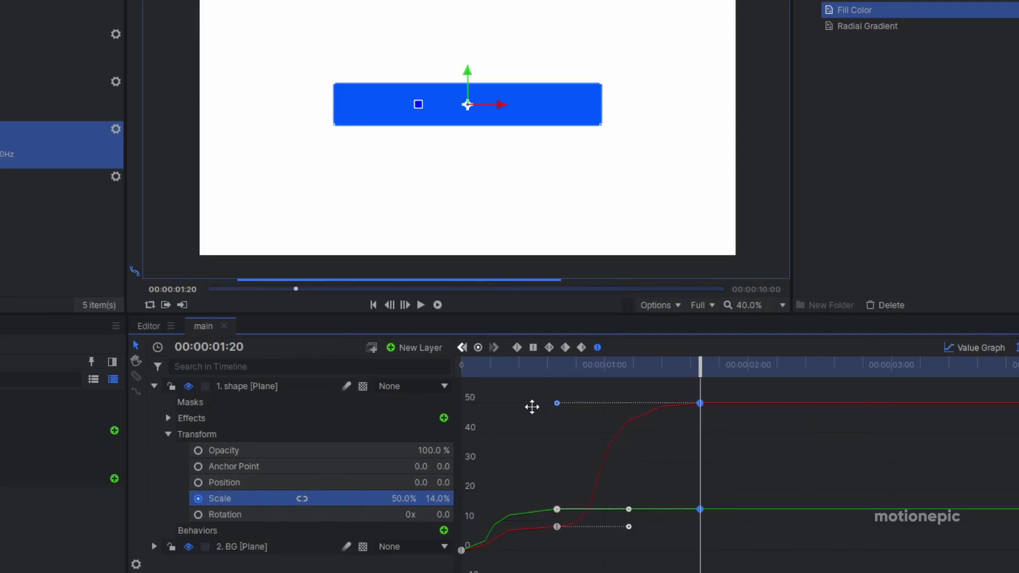
{"action": "left_click", "coordinate": [974, 351]}
{"action": "left_click", "coordinate": [540, 365]}
{"action": "key", "text": "space"}
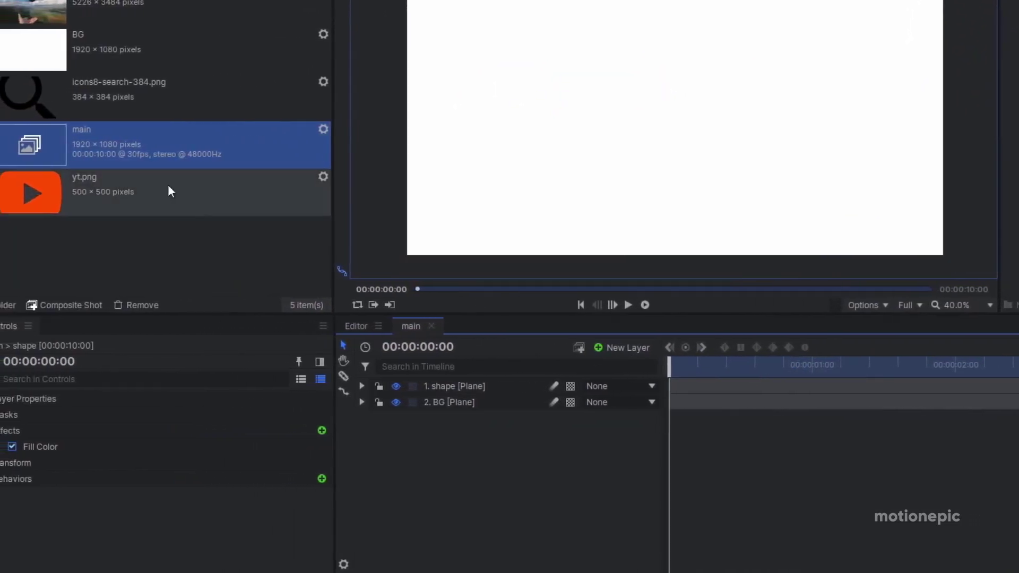
Add icons8-search-384.png to the main composite as the top layer, above the shape layer
{"action": "left_click", "coordinate": [99, 94]}
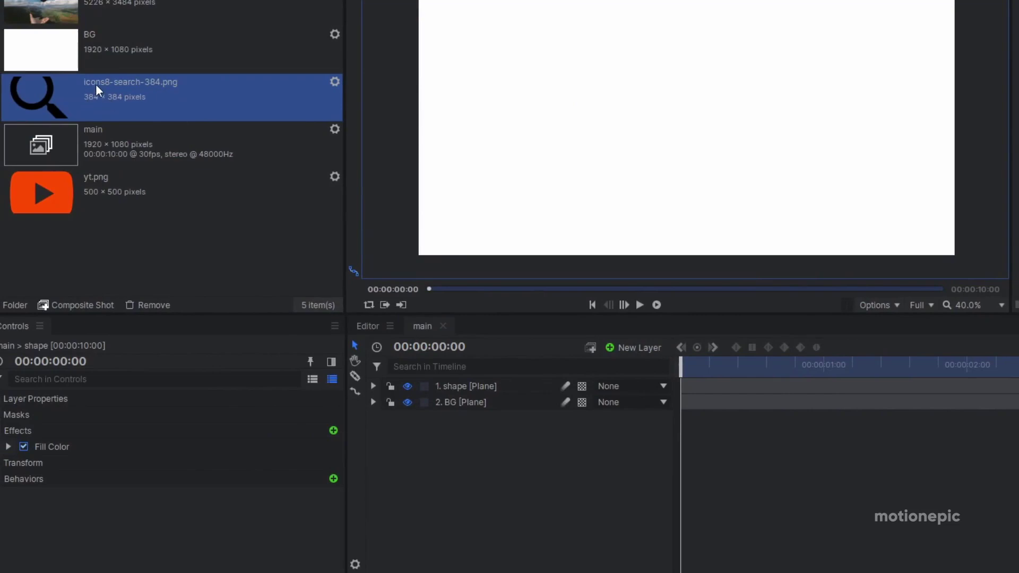
{"action": "left_click_drag", "start_coordinate": [32, 85], "coordinate": [476, 381]}
{"action": "left_click_drag", "start_coordinate": [364, 383], "coordinate": [349, 386]}
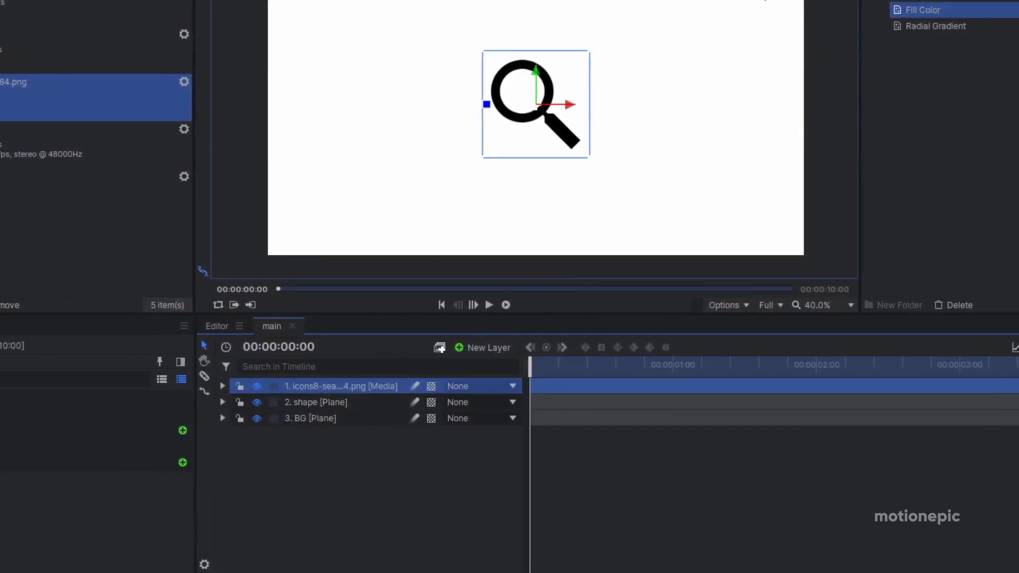
Scale the search icon layer down uniformly to 32% so it fits inside the blue square at 00:00:00:18
{"action": "left_click", "coordinate": [222, 385]}
{"action": "left_click", "coordinate": [235, 434]}
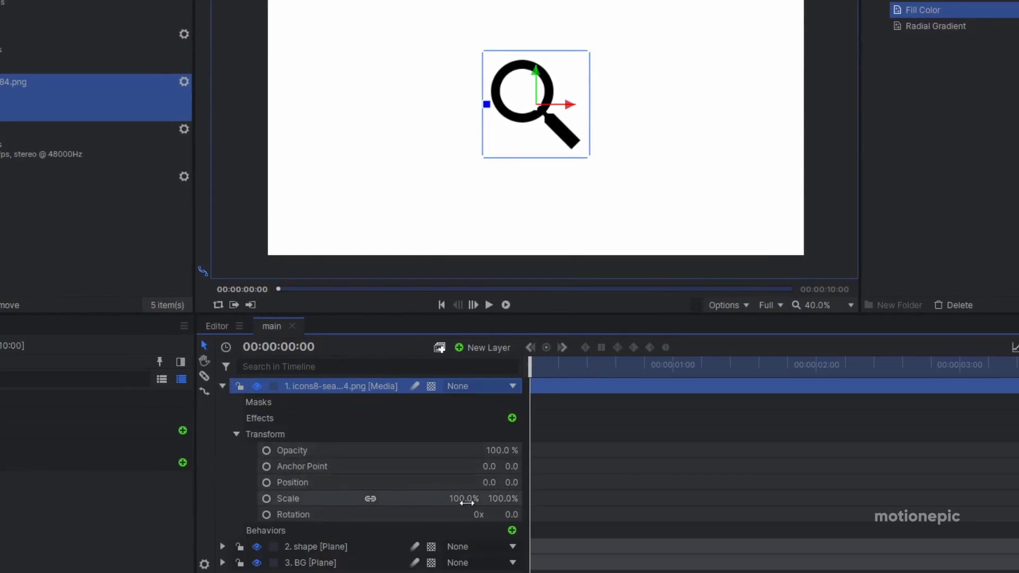
{"action": "left_click_drag", "start_coordinate": [464, 498], "coordinate": [559, 420]}
{"action": "left_click_drag", "start_coordinate": [561, 363], "coordinate": [616, 363]}
{"action": "scroll", "coordinate": [530, 104], "scroll_direction": "up", "scroll_amount": 1}
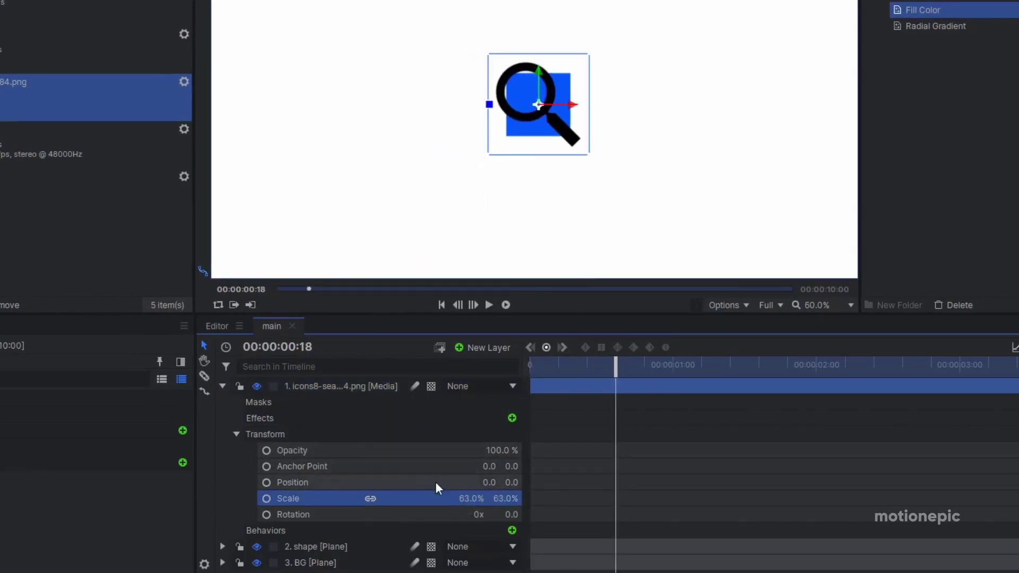
{"action": "mouse_move", "coordinate": [466, 498]}
{"action": "left_mouse_down"}
{"action": "mouse_move", "coordinate": [451, 499]}
{"action": "mouse_move", "coordinate": [472, 497]}
{"action": "left_mouse_up"}
{"action": "scroll", "coordinate": [537, 104], "scroll_direction": "up", "scroll_amount": 1}
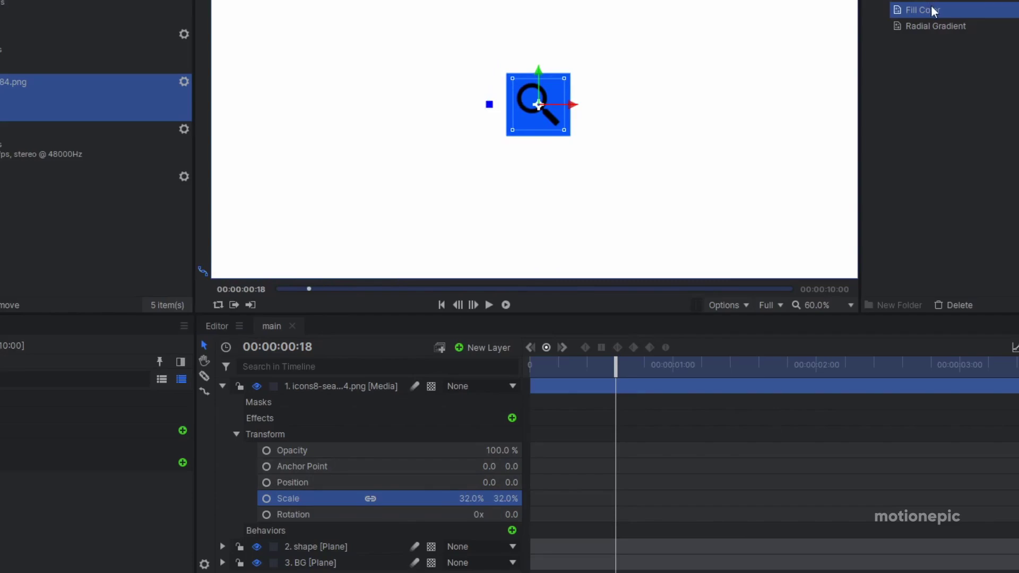
Apply the Fill Color effect to the search icon layer
{"action": "left_click_drag", "start_coordinate": [934, 11], "coordinate": [566, 296]}
{"action": "left_click_drag", "start_coordinate": [355, 390], "coordinate": [355, 391]}
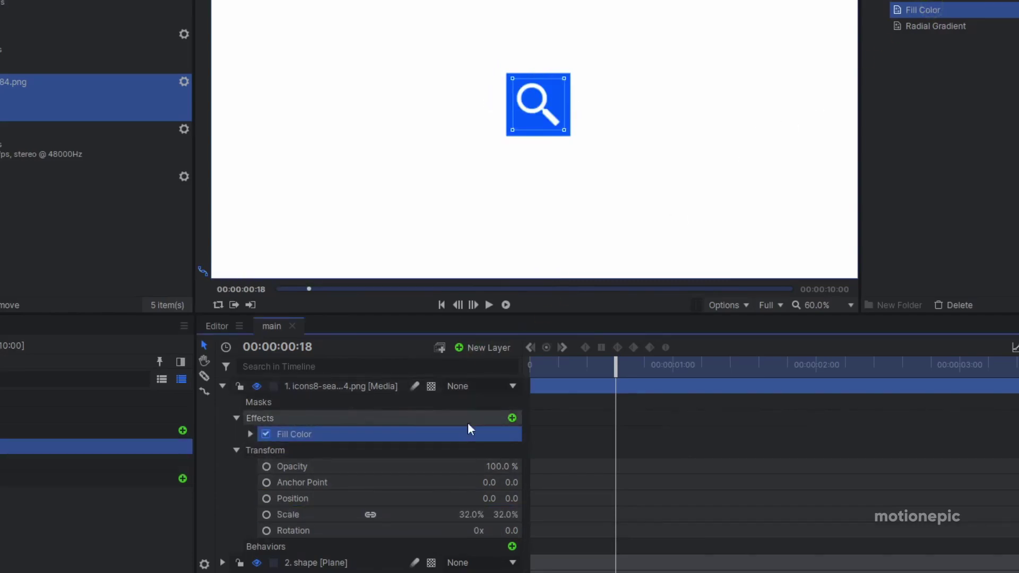
{"action": "left_click", "coordinate": [222, 386]}
Hide the BG layer and inspect how the icon overlaps the growing shape at 00:00:00:07
{"action": "left_click_drag", "start_coordinate": [615, 365], "coordinate": [528, 366]}
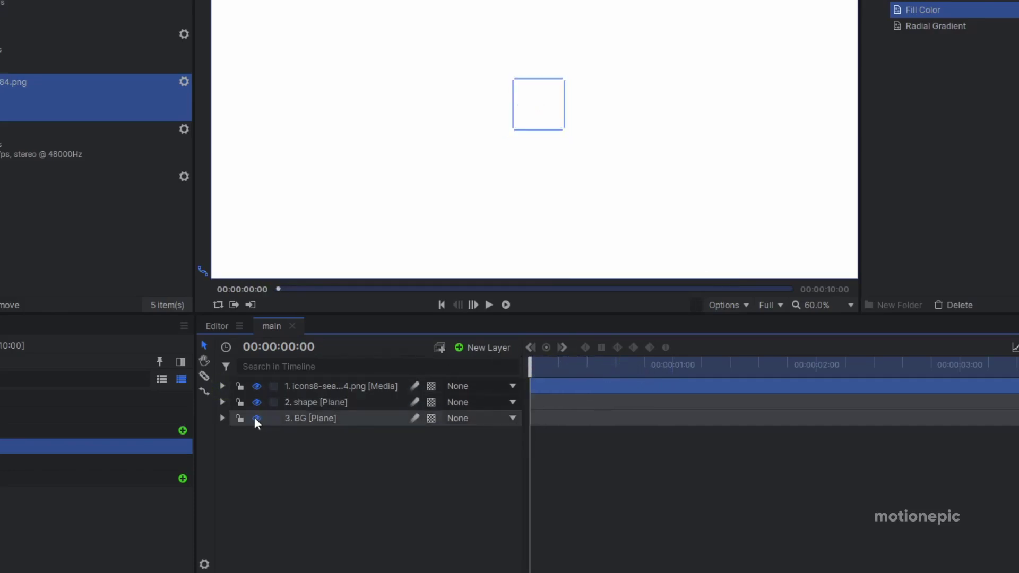
{"action": "left_click", "coordinate": [256, 418]}
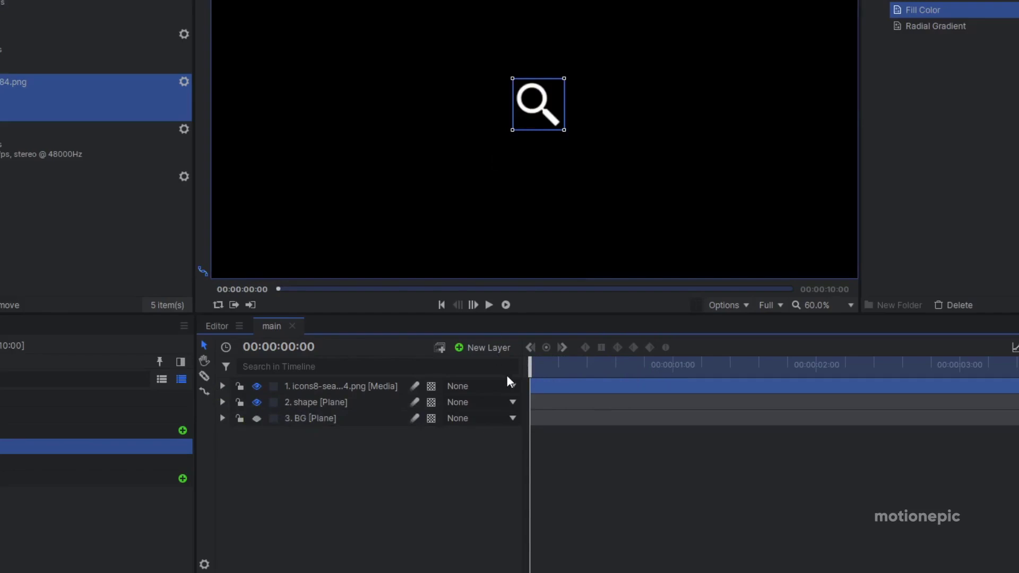
{"action": "left_click_drag", "start_coordinate": [530, 371], "coordinate": [556, 388]}
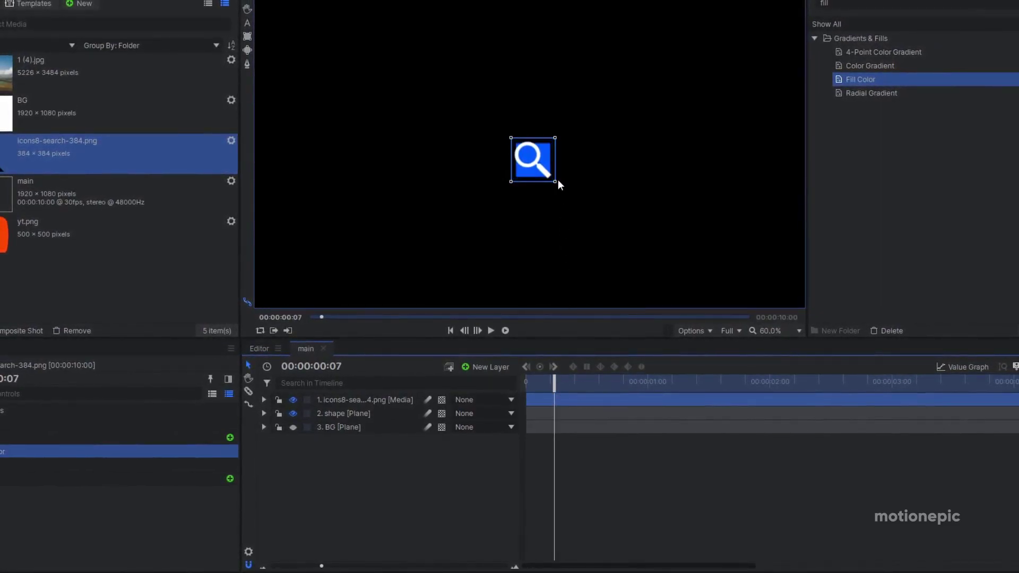
{"action": "scroll", "coordinate": [542, 159], "scroll_direction": "up", "scroll_amount": 2}
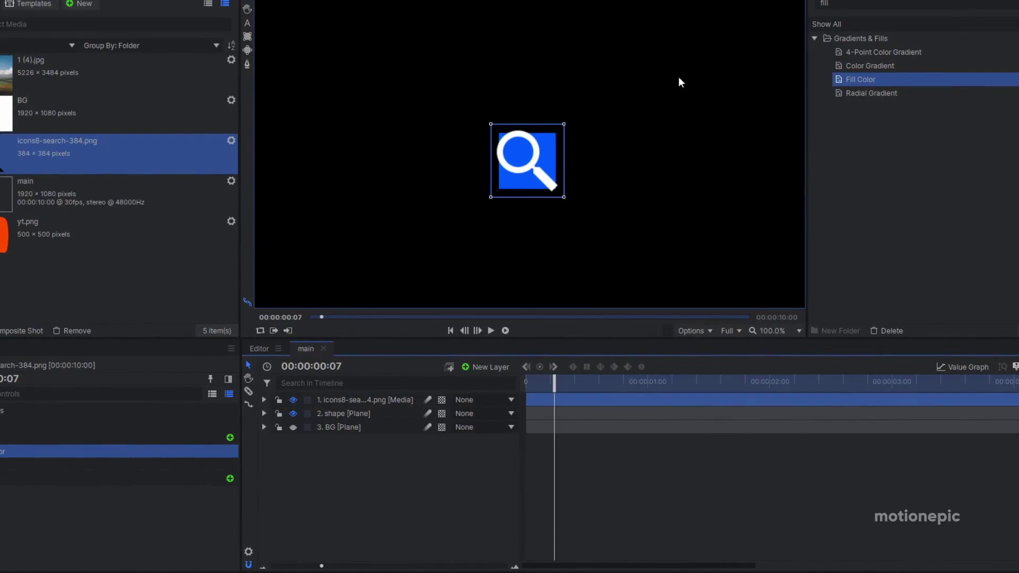
Find the Set Matte effect and apply it to the search icon layer
{"action": "left_click", "coordinate": [829, 3]}
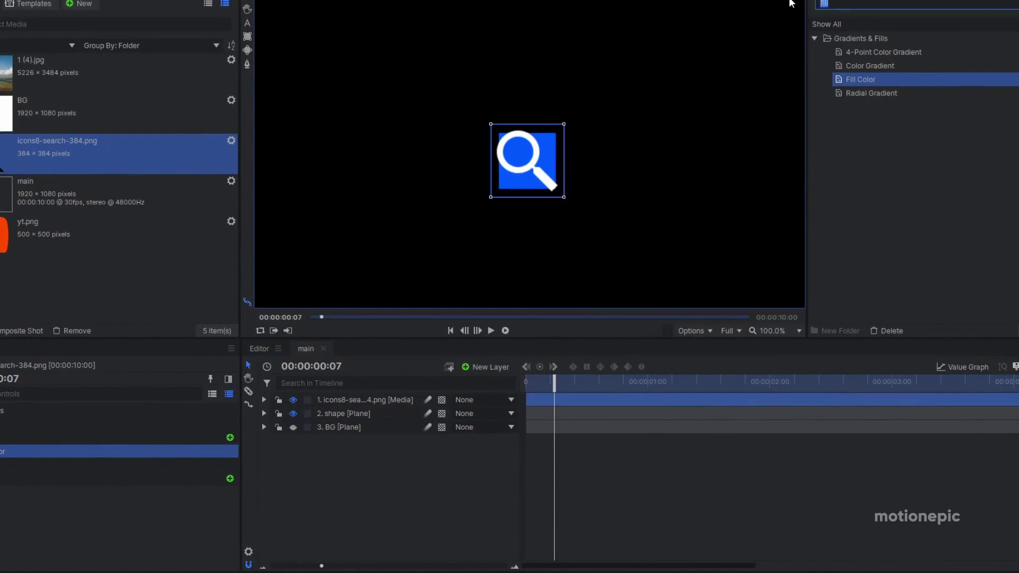
{"action": "type", "text": "set"}
{"action": "left_click_drag", "start_coordinate": [869, 51], "coordinate": [692, 159]}
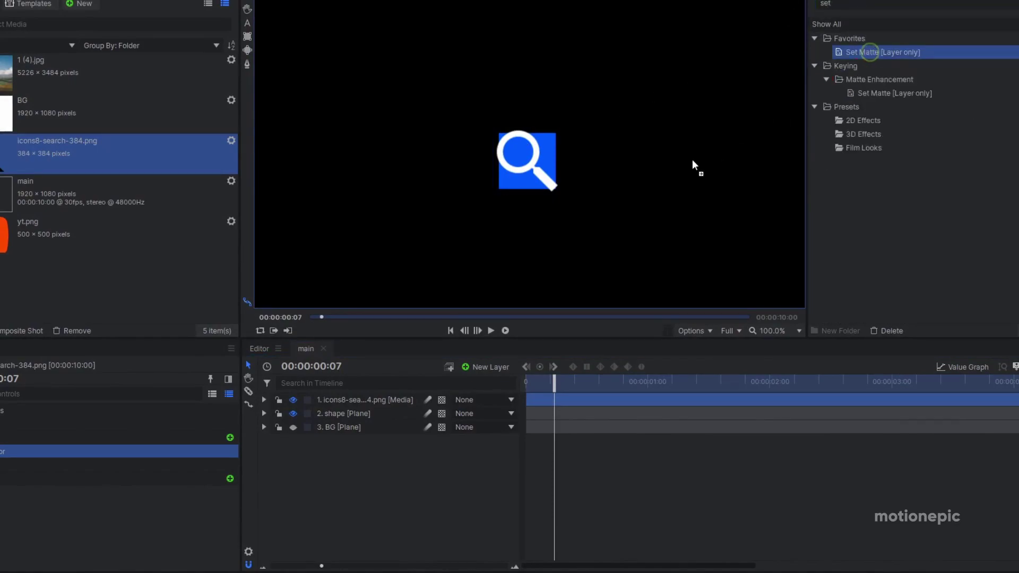
{"action": "left_click_drag", "start_coordinate": [348, 400], "coordinate": [348, 400]}
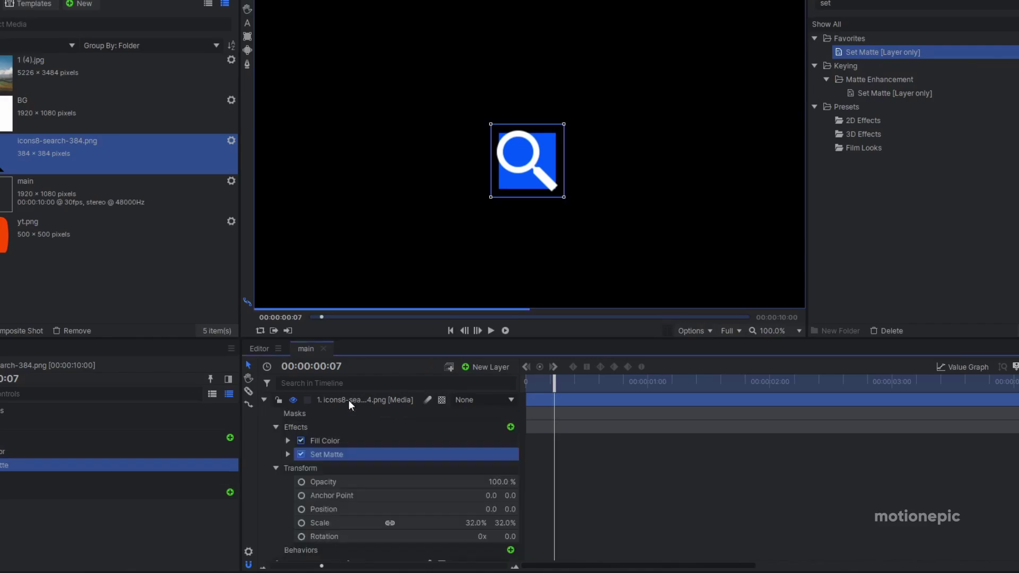
Configure Set Matte with the shape layer as source, Subtract as the blend, and Invert enabled
{"action": "left_click", "coordinate": [288, 454]}
{"action": "left_click", "coordinate": [405, 480]}
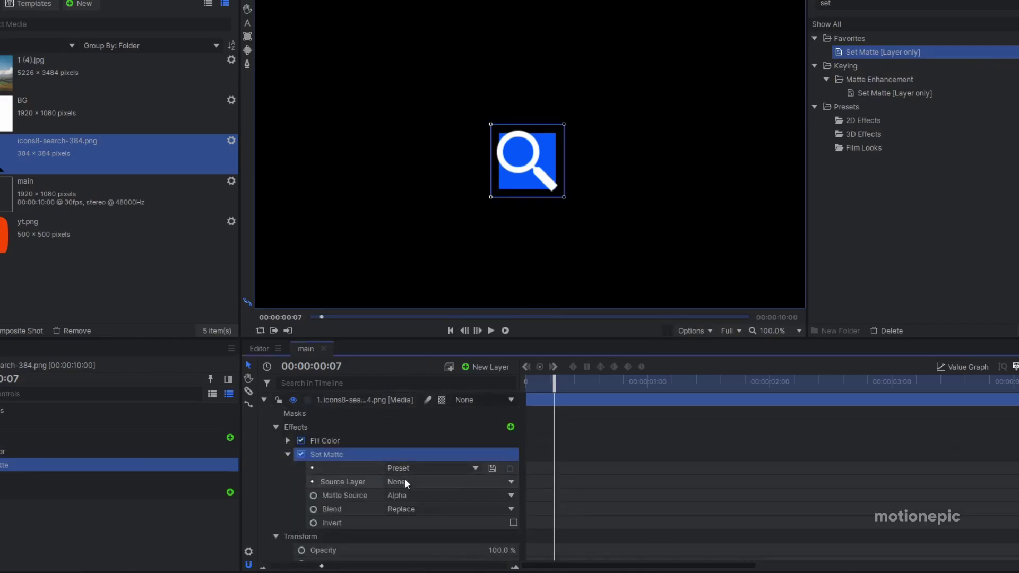
{"action": "left_click", "coordinate": [406, 481]}
{"action": "left_click", "coordinate": [412, 514]}
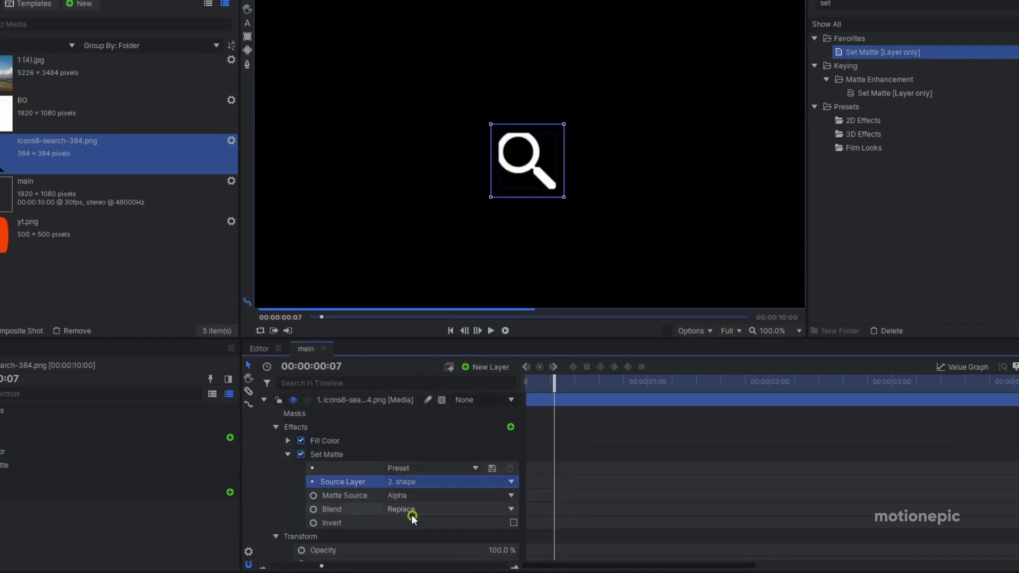
{"action": "left_click", "coordinate": [415, 505]}
{"action": "left_click", "coordinate": [401, 539]}
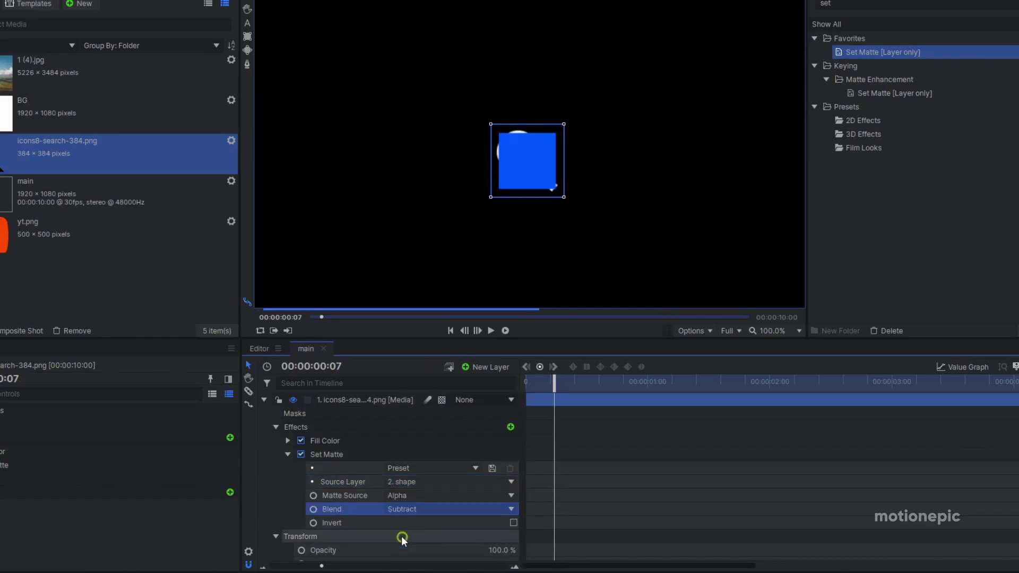
{"action": "left_click", "coordinate": [513, 523]}
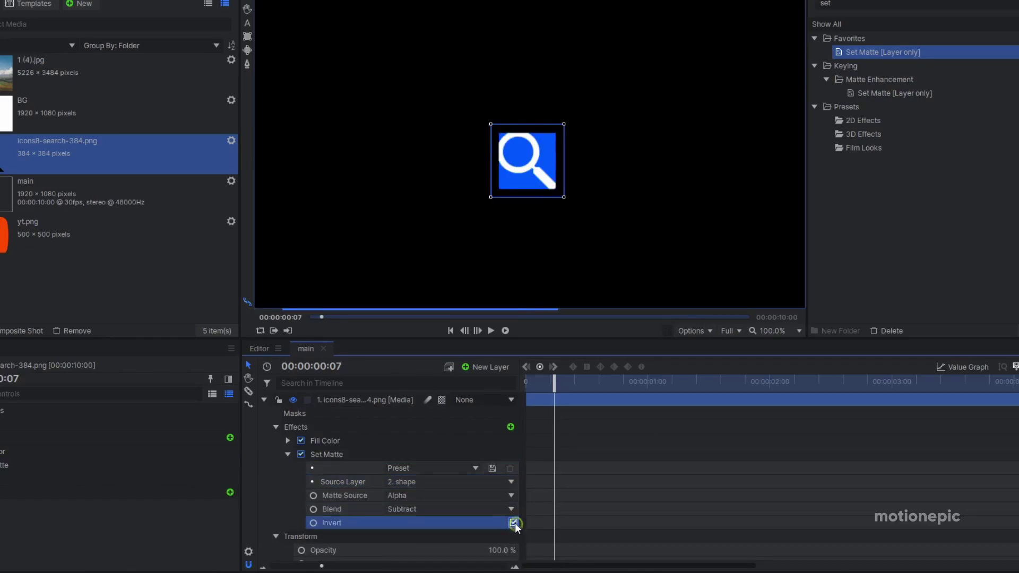
Scrub through the opening frames to check the matte, and make the BG layer visible again
{"action": "left_click_drag", "start_coordinate": [552, 379], "coordinate": [545, 378]}
{"action": "left_click_drag", "start_coordinate": [551, 377], "coordinate": [623, 377]}
{"action": "left_click", "coordinate": [264, 399]}
{"action": "left_click", "coordinate": [293, 428]}
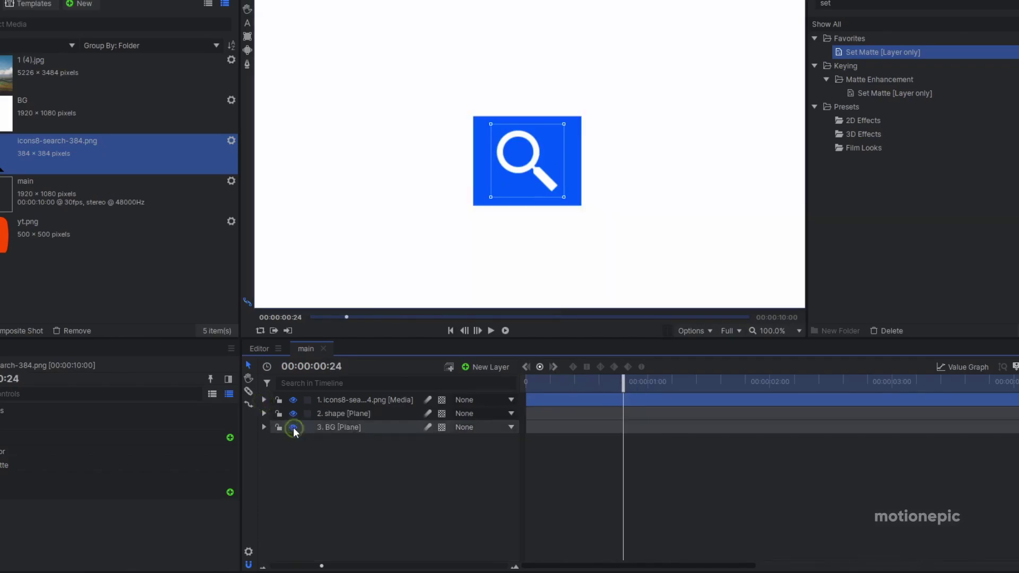
Keyframe the search icon's Position at 00:00:00:20, and move it horizontally to 414 at 00:00:01:20
{"action": "left_click_drag", "start_coordinate": [546, 382], "coordinate": [607, 382]}
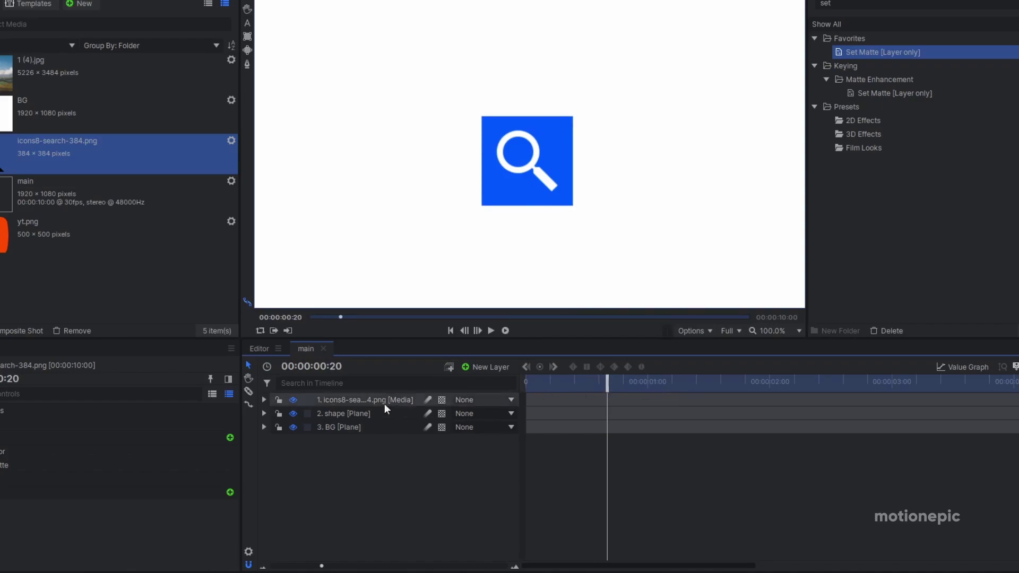
{"action": "left_click", "coordinate": [263, 400]}
{"action": "left_click", "coordinate": [277, 427]}
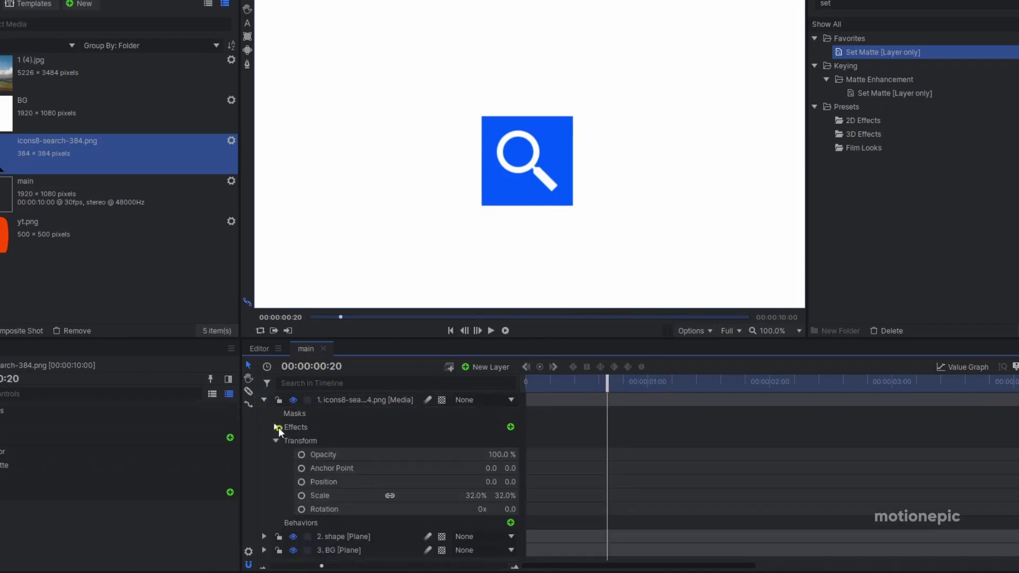
{"action": "left_click", "coordinate": [322, 482]}
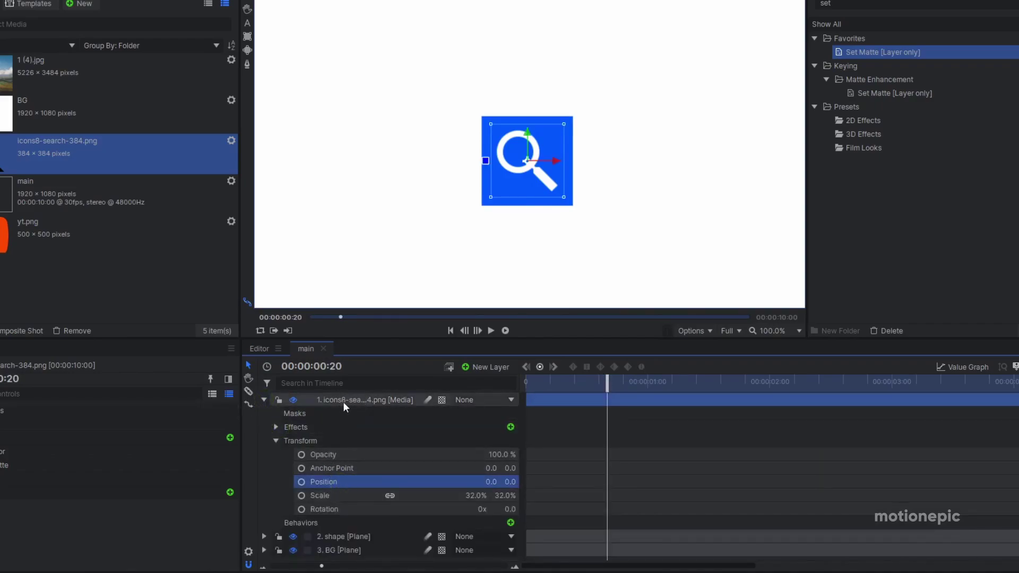
{"action": "left_click", "coordinate": [301, 481]}
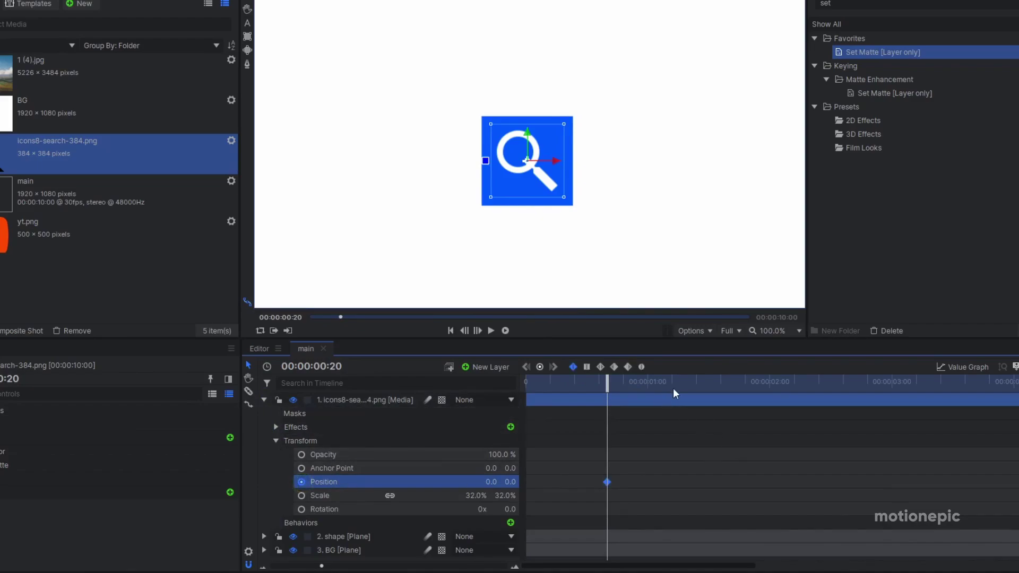
{"action": "left_click", "coordinate": [727, 383]}
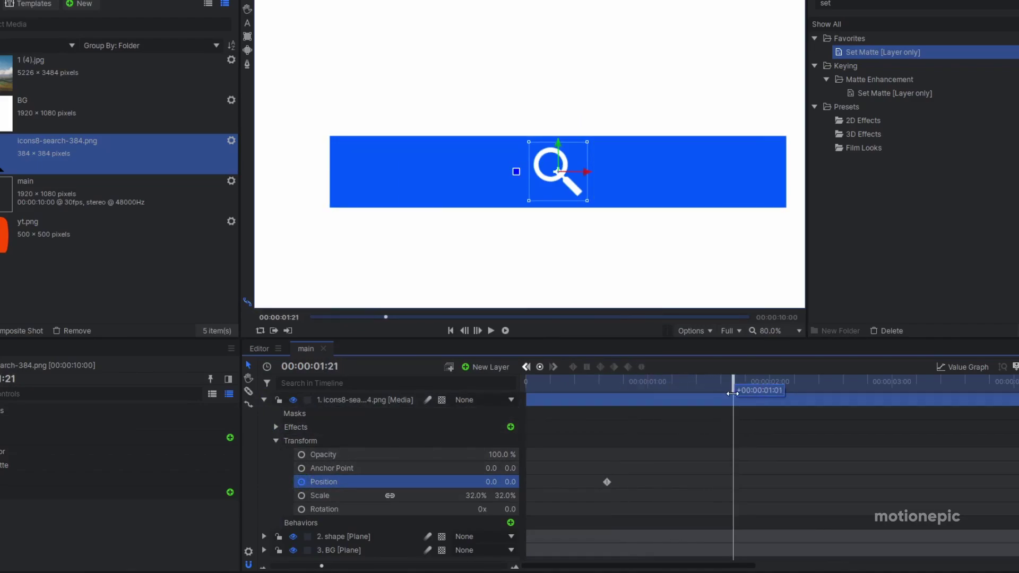
{"action": "left_click_drag", "start_coordinate": [489, 482], "coordinate": [576, 482]}
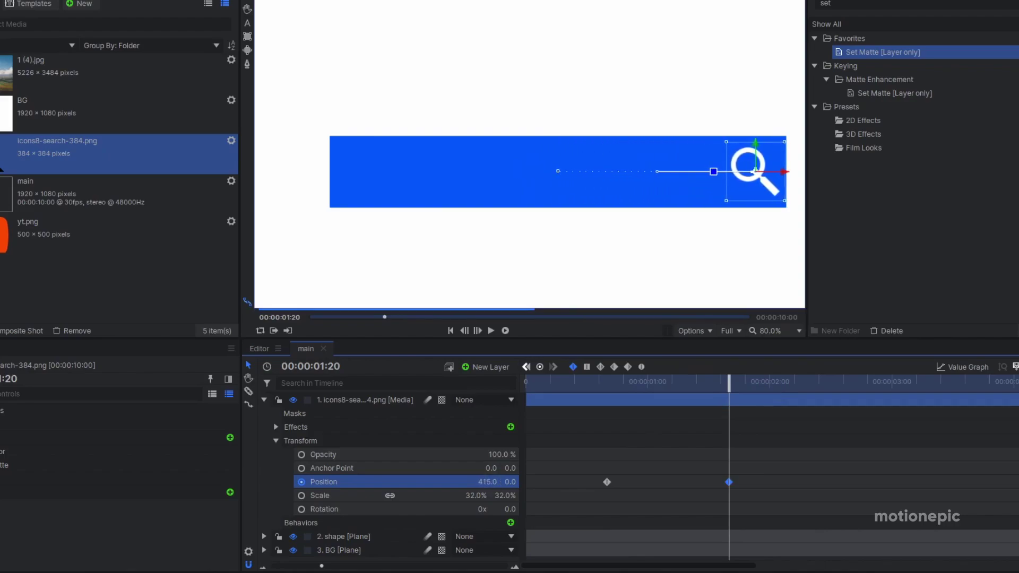
Convert both of the icon's Position keyframes to Bezier and stretch the second keyframe's handle back toward the first in the value graph
{"action": "left_click_drag", "start_coordinate": [749, 470], "coordinate": [593, 485]}
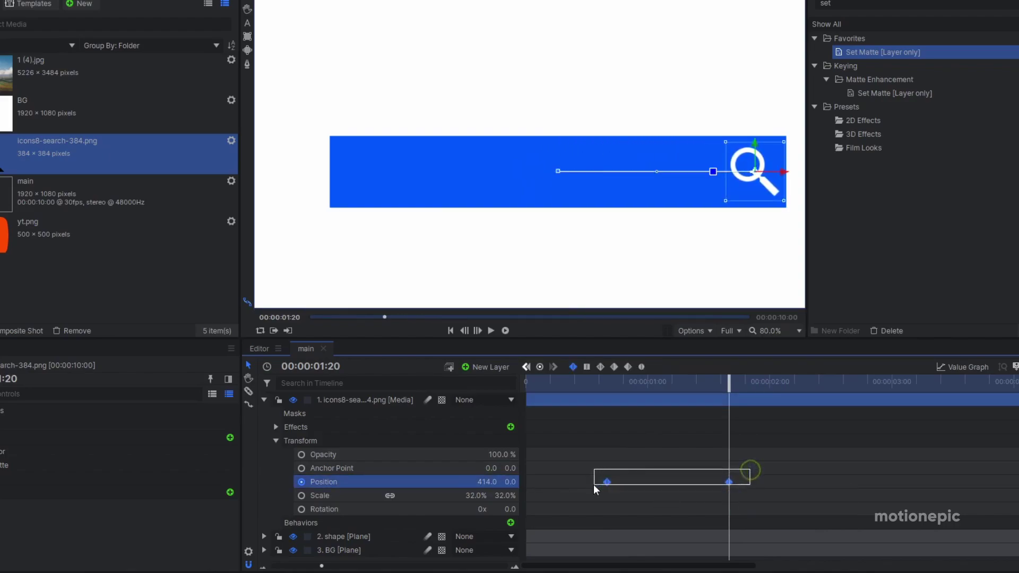
{"action": "left_click", "coordinate": [641, 367]}
{"action": "left_click", "coordinate": [941, 367]}
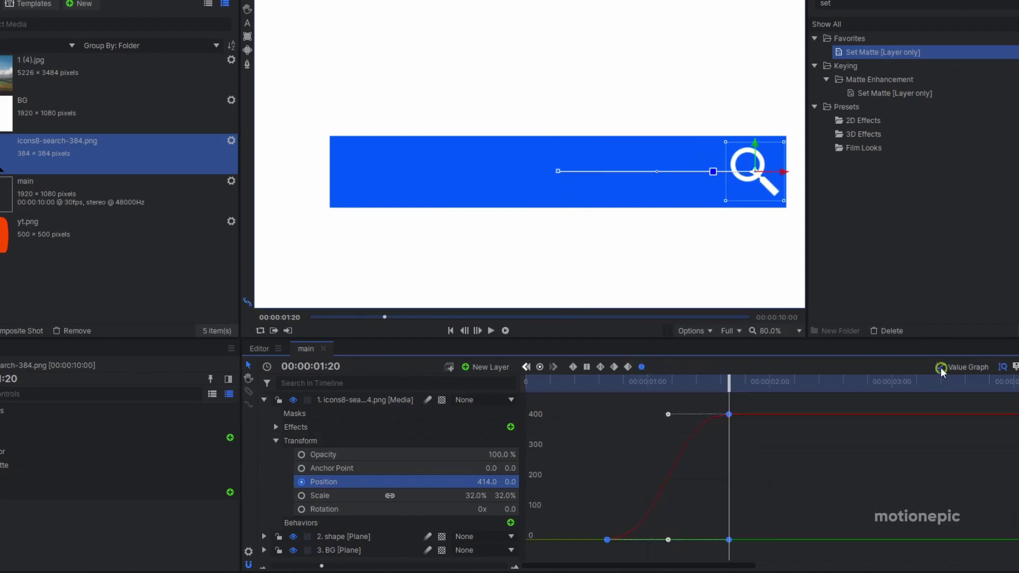
{"action": "left_click_drag", "start_coordinate": [668, 414], "coordinate": [646, 414]}
{"action": "left_click", "coordinate": [942, 368]}
Play the animation from 00:00:00:16 to check how the icon moves with the expanding bar
{"action": "left_click", "coordinate": [590, 383]}
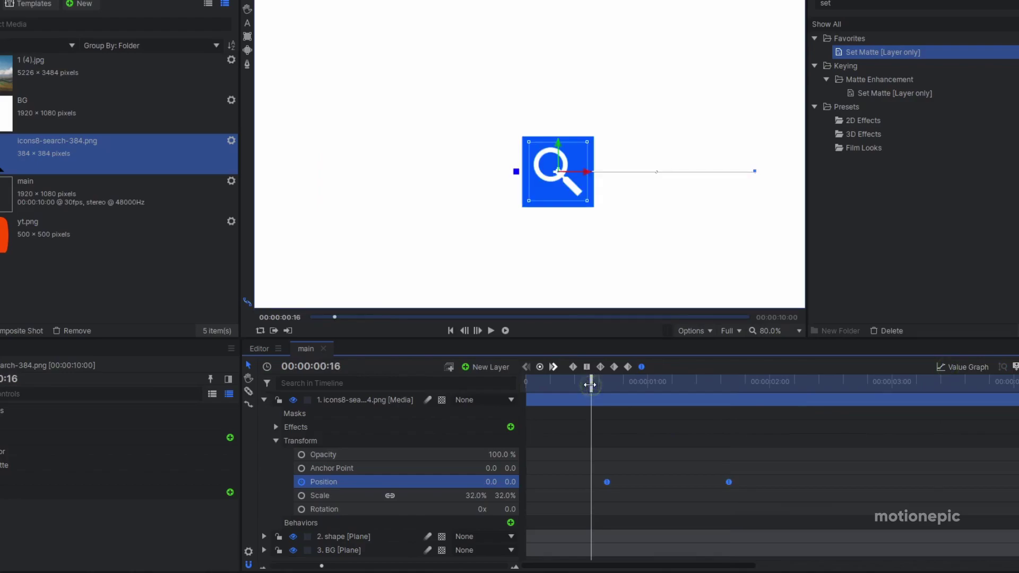
{"action": "key", "text": "space"}
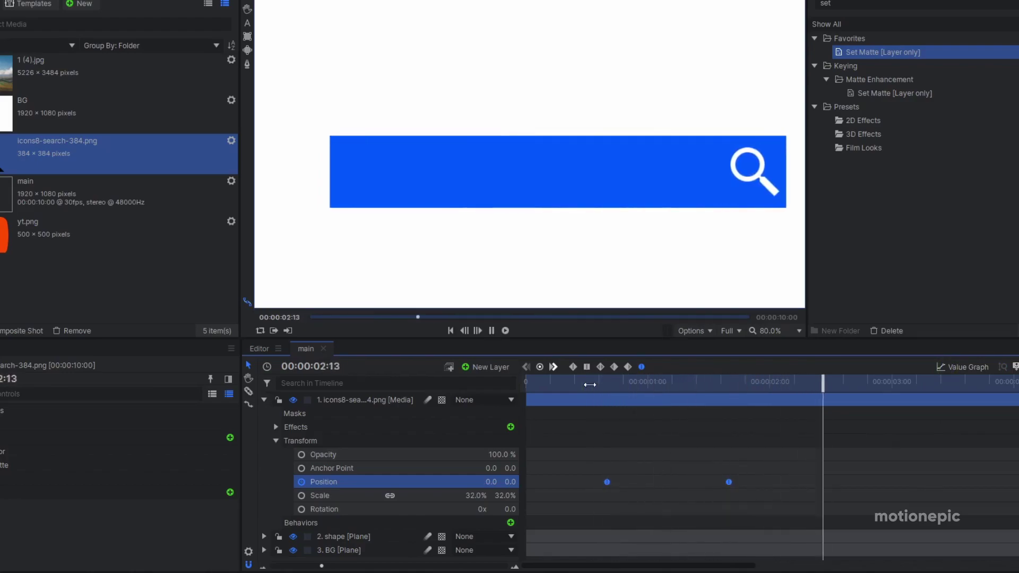
{"action": "key", "text": "space"}
Collapse the search icon layer and create a new text layer above it
{"action": "left_click", "coordinate": [264, 400]}
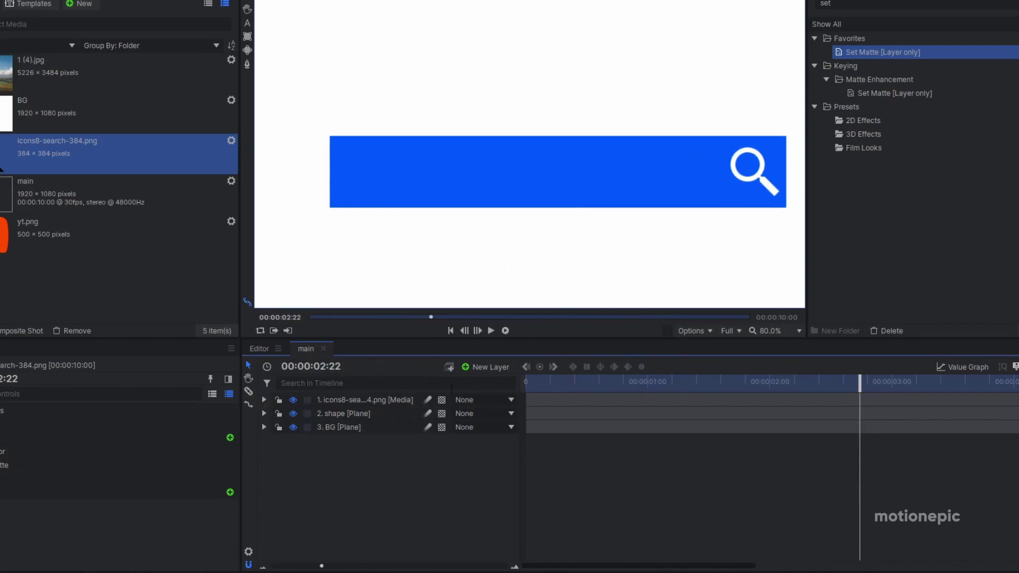
{"action": "left_click", "coordinate": [486, 367]}
{"action": "left_click", "coordinate": [486, 397]}
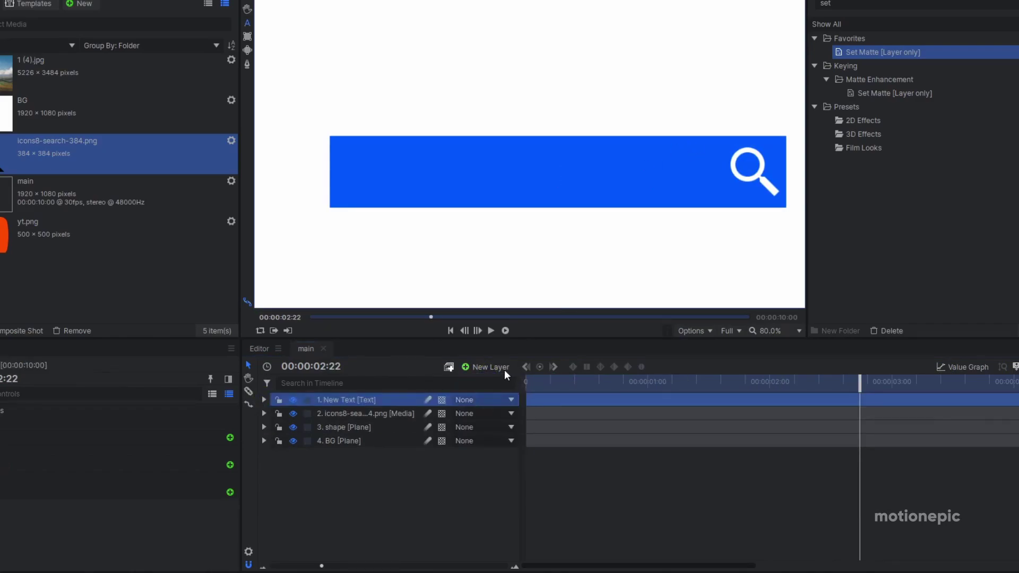
Enter "best youtube channel" in the new text layer and set its font to Nexa Bold
{"action": "type", "text": "best youtube "}
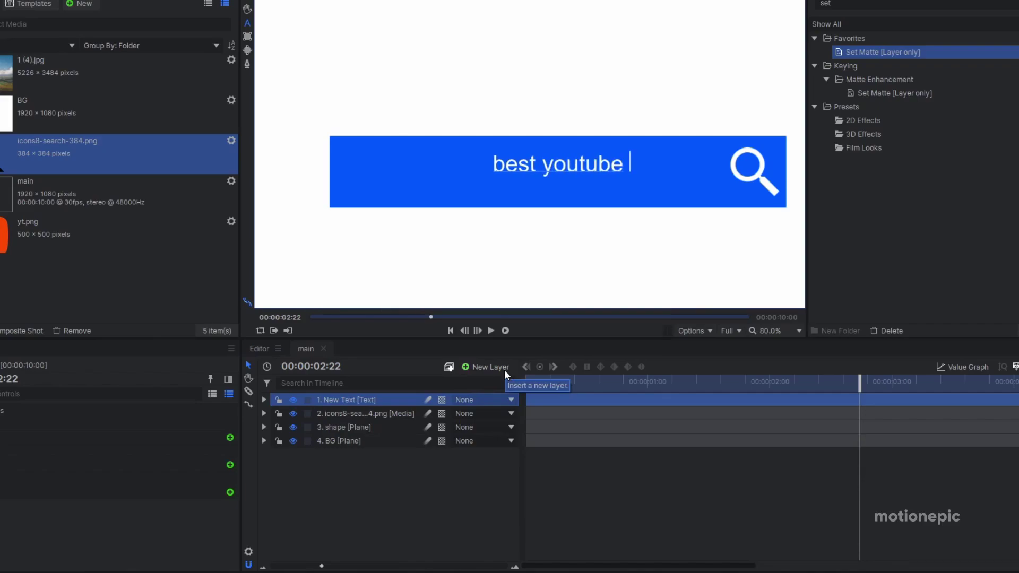
{"action": "type", "text": "channel"}
{"action": "key", "text": "ctrl+a"}
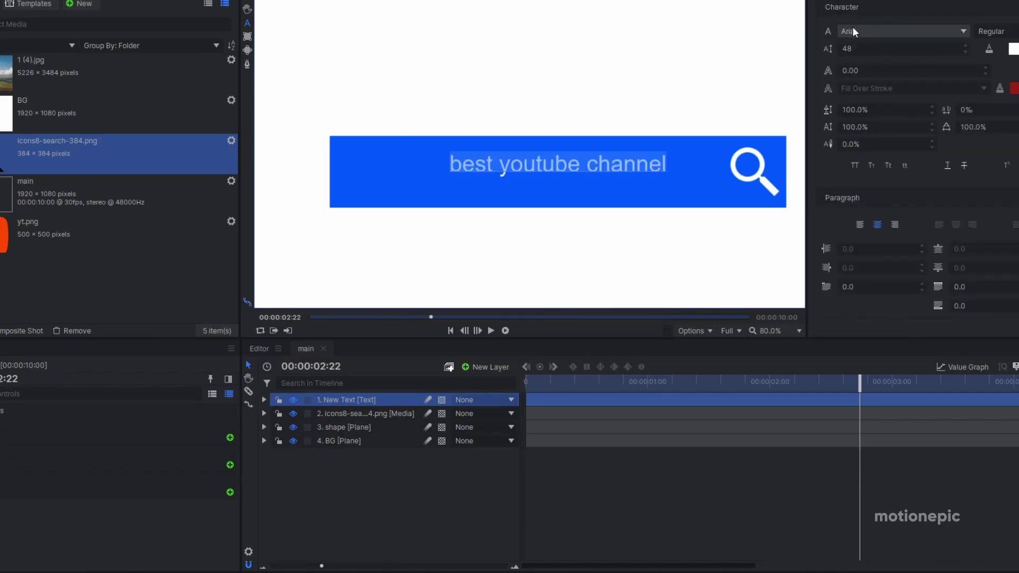
{"action": "left_click", "coordinate": [852, 27]}
{"action": "scroll", "coordinate": [852, 27], "scroll_direction": "down", "scroll_amount": 15}
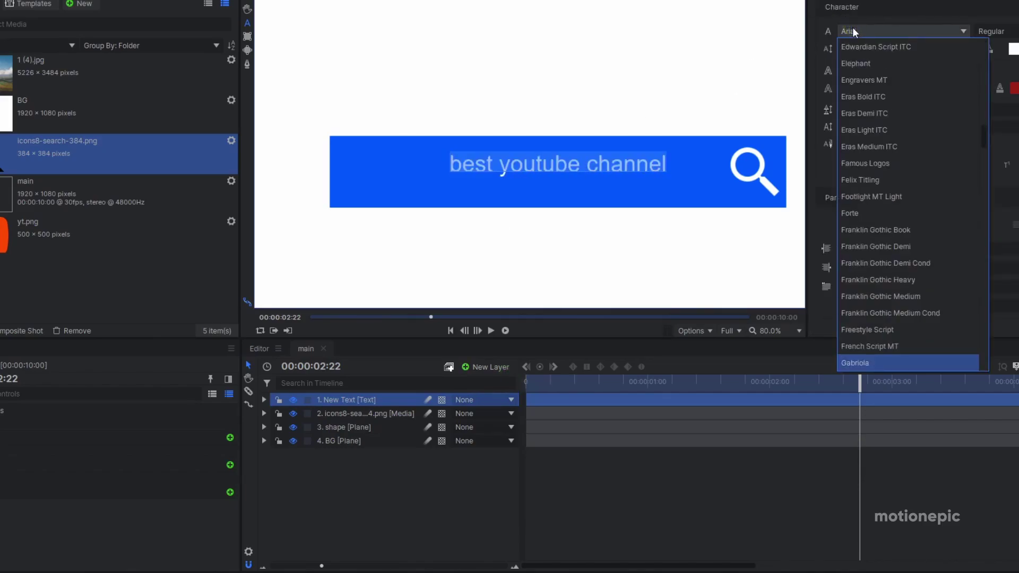
{"action": "scroll", "coordinate": [854, 240], "scroll_direction": "down", "scroll_amount": 20}
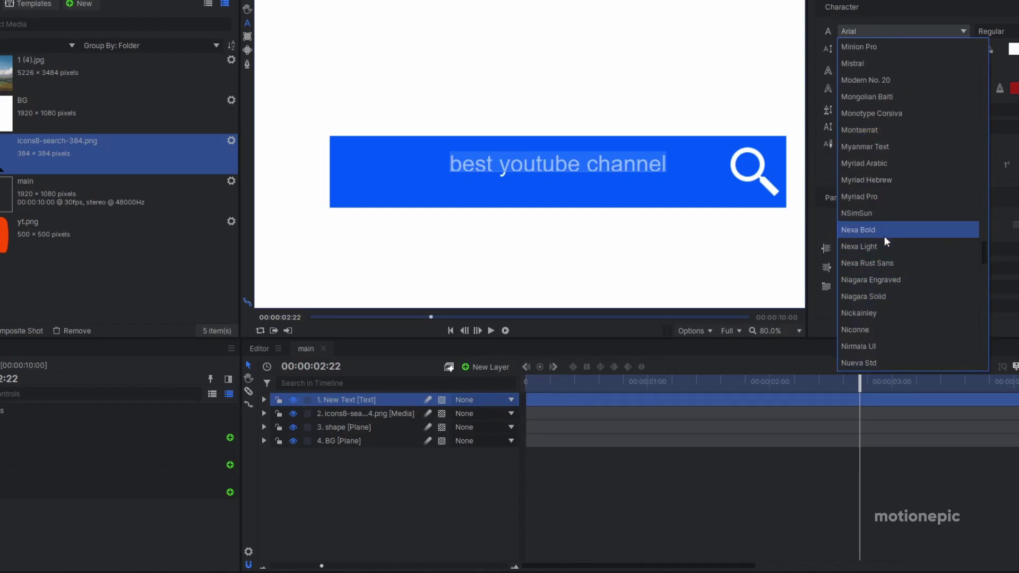
{"action": "left_click", "coordinate": [862, 231]}
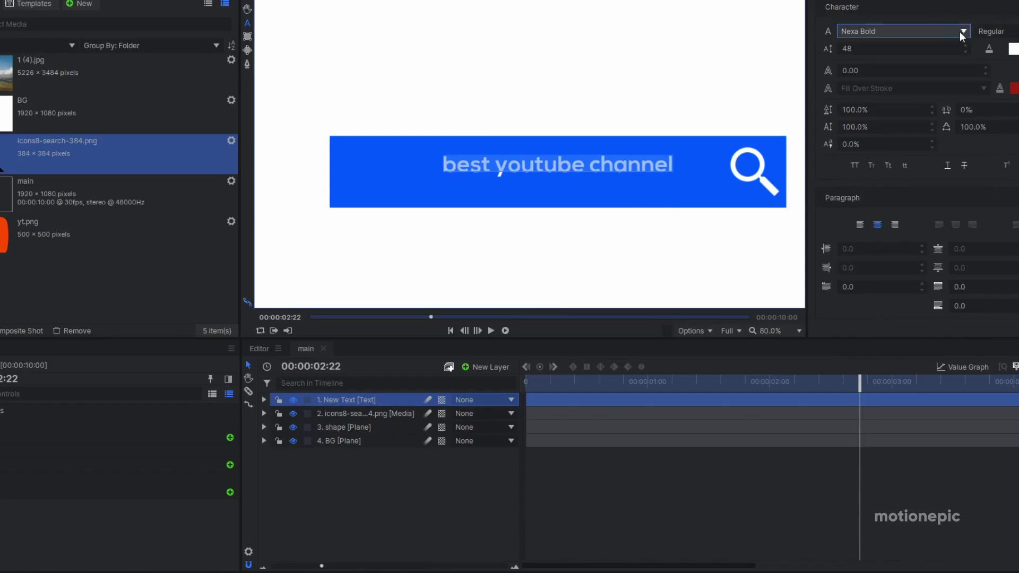
Center the text vertically in the frame, set its size to 63, and place it just inside the blue bar's left end
{"action": "left_click", "coordinate": [897, 1]}
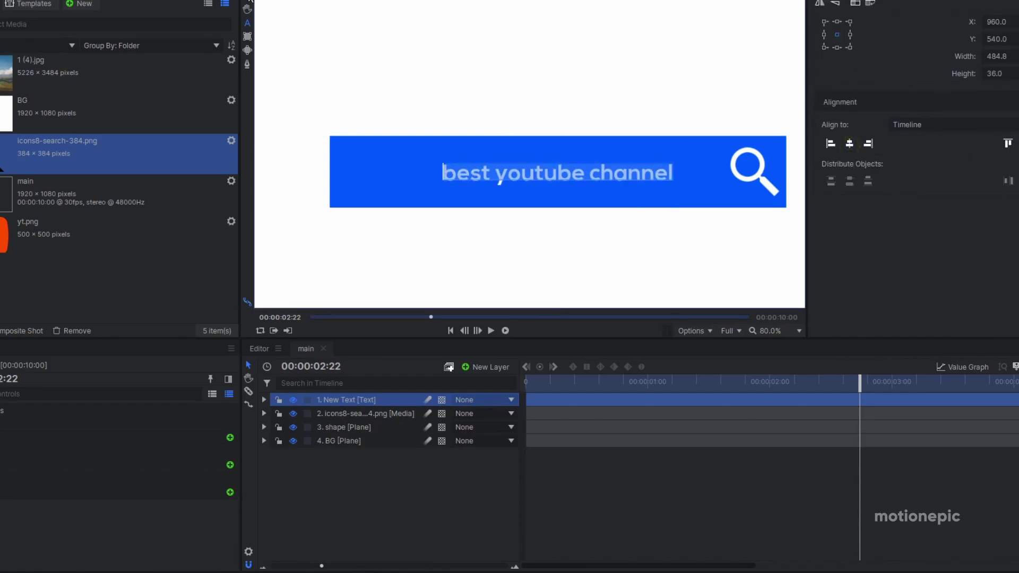
{"action": "left_click", "coordinate": [249, 2]}
{"action": "left_click_drag", "start_coordinate": [583, 183], "coordinate": [486, 176]}
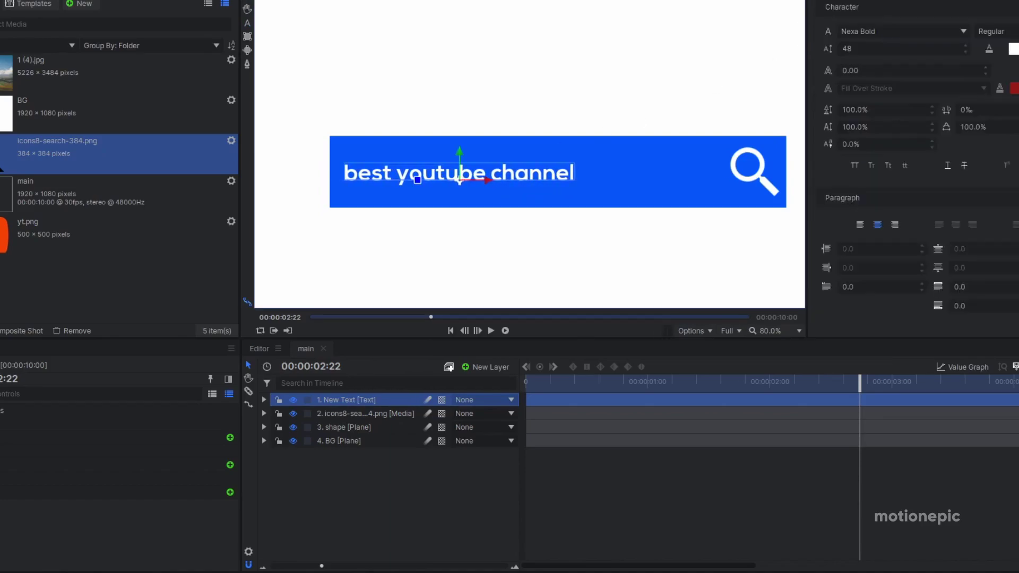
{"action": "scroll", "coordinate": [902, 48], "scroll_direction": "up", "scroll_amount": 15}
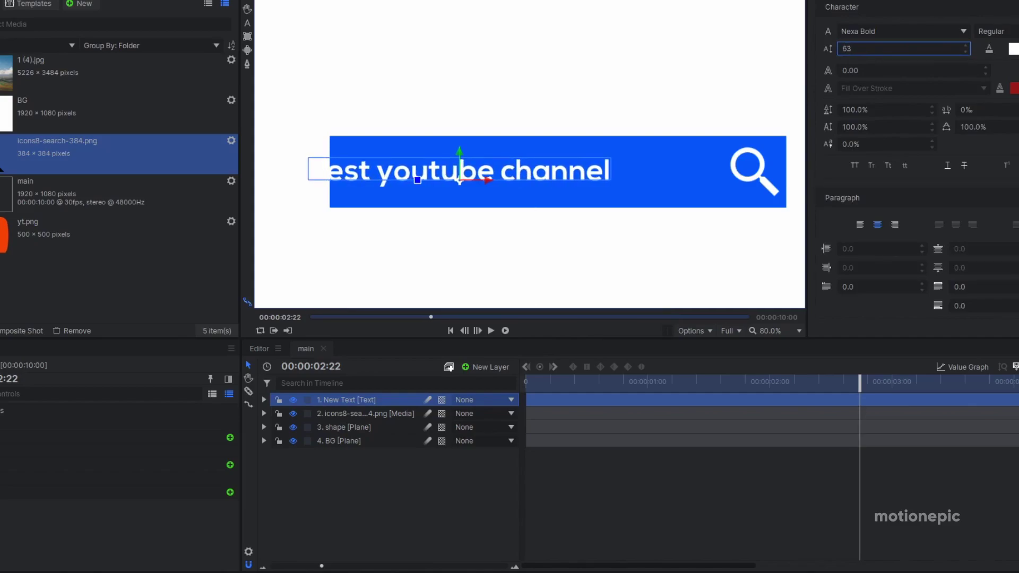
{"action": "left_click_drag", "start_coordinate": [482, 181], "coordinate": [523, 182]}
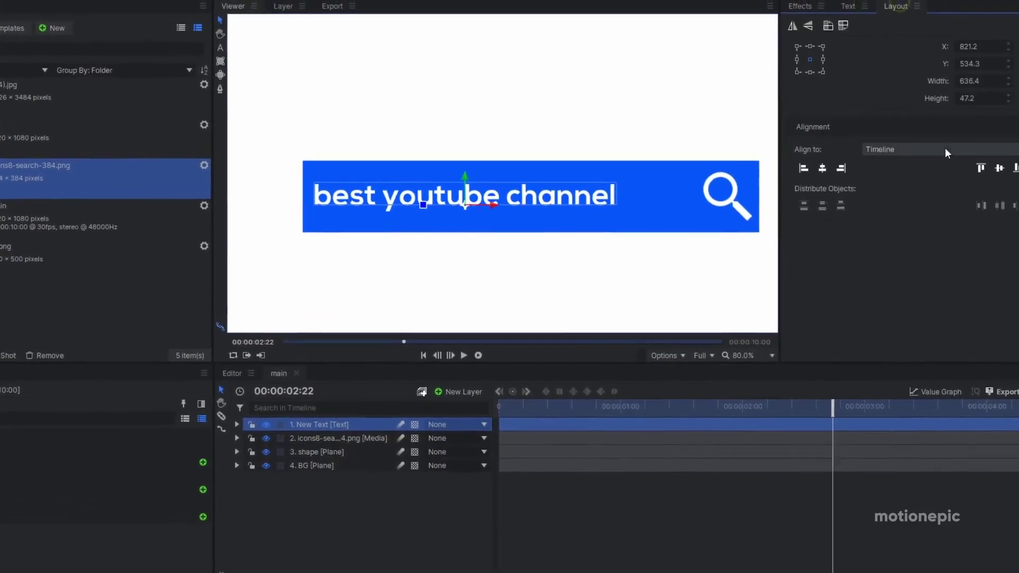
{"action": "left_click", "coordinate": [400, 507]}
Find Typewriter among the Animation effects and apply it to the text layer
{"action": "left_click", "coordinate": [780, 20]}
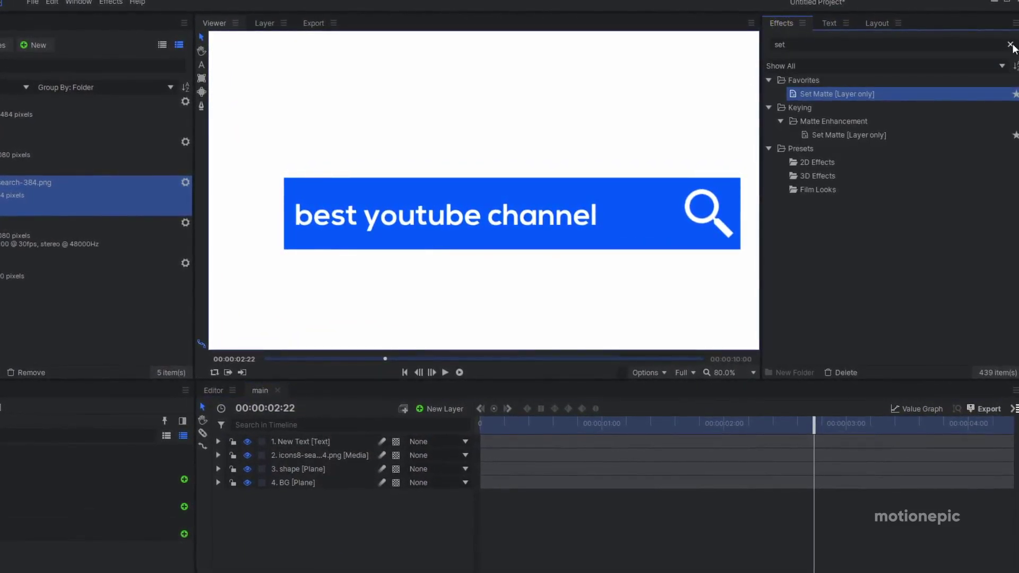
{"action": "left_click", "coordinate": [1009, 45]}
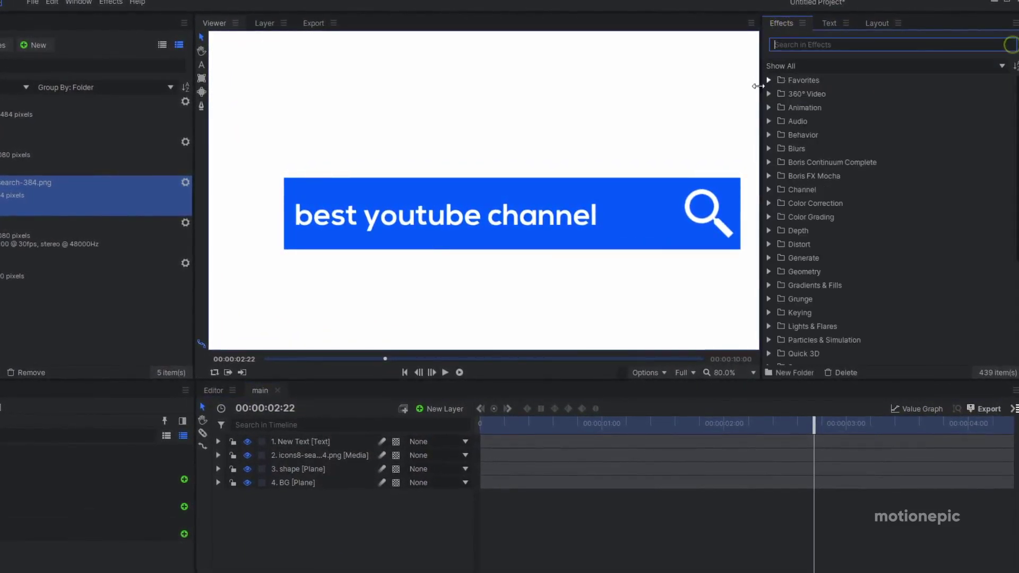
{"action": "left_click", "coordinate": [768, 107]}
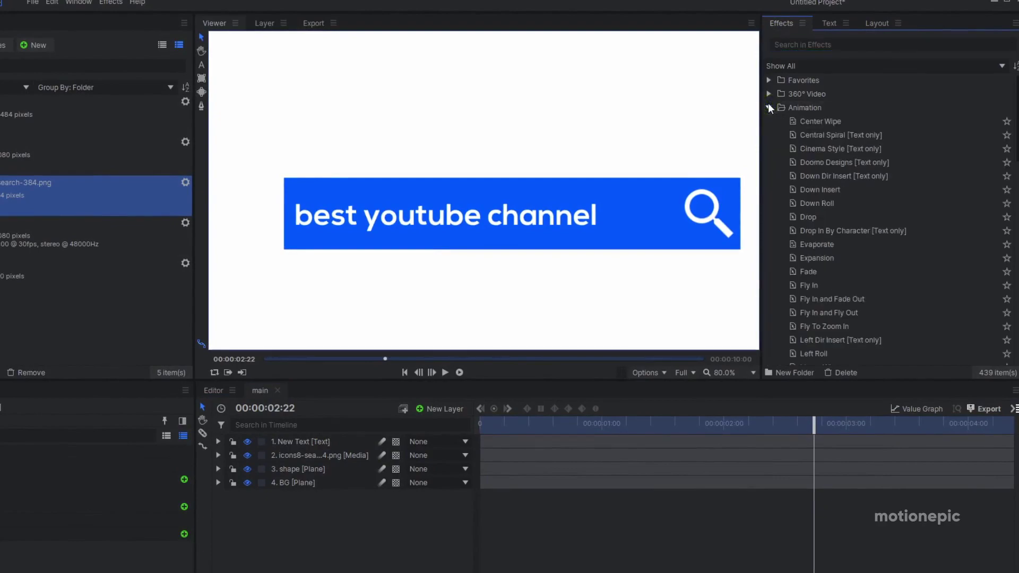
{"action": "scroll", "coordinate": [833, 204], "scroll_direction": "down", "scroll_amount": 6}
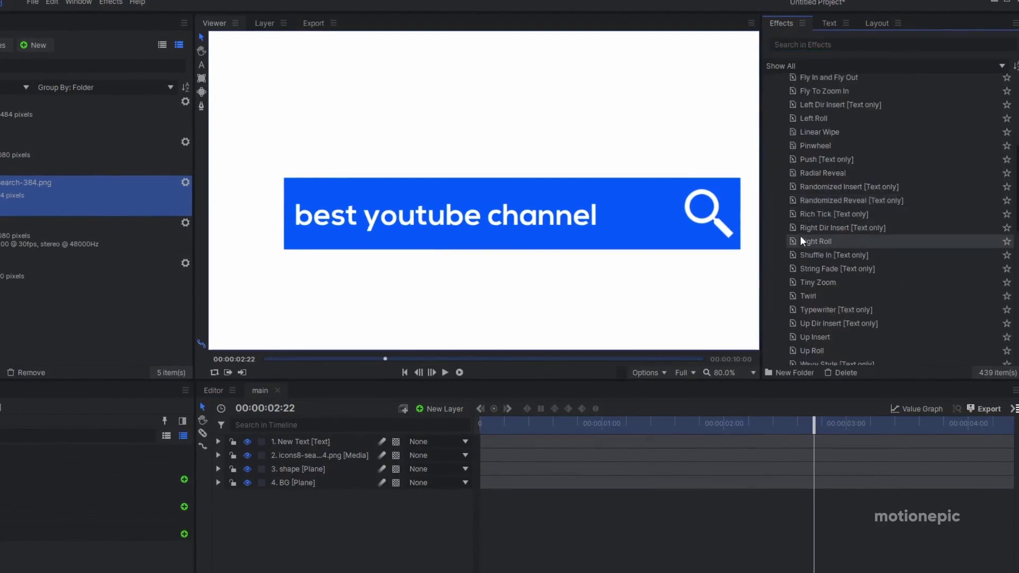
{"action": "left_click_drag", "start_coordinate": [825, 308], "coordinate": [422, 408]}
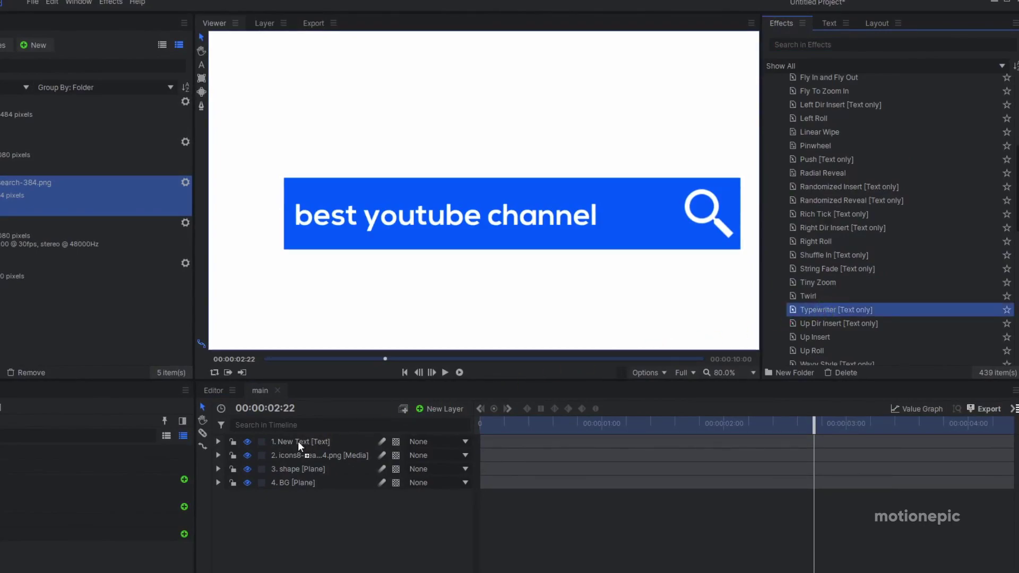
{"action": "left_click_drag", "start_coordinate": [298, 441], "coordinate": [297, 440]}
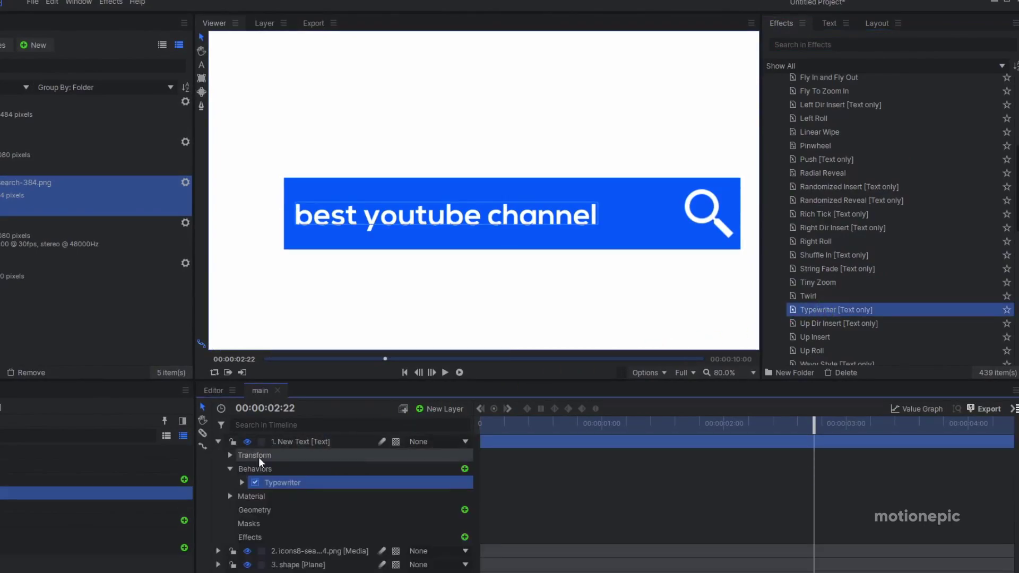
Scrub through the text animation and shift the text layer so it starts at 00:00:01:20
{"action": "left_click_drag", "start_coordinate": [480, 441], "coordinate": [704, 467]}
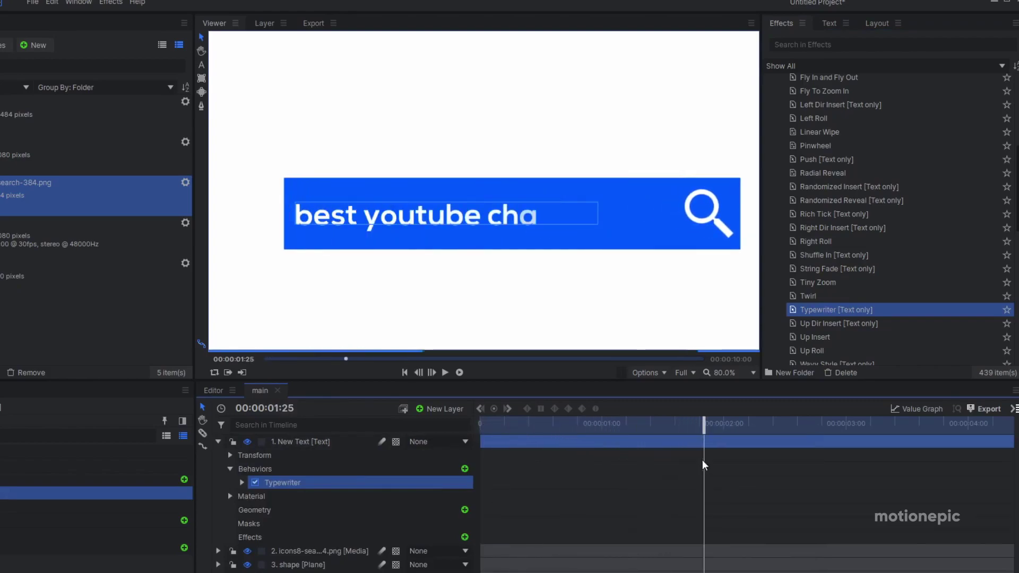
{"action": "left_click_drag", "start_coordinate": [584, 428], "coordinate": [683, 425]}
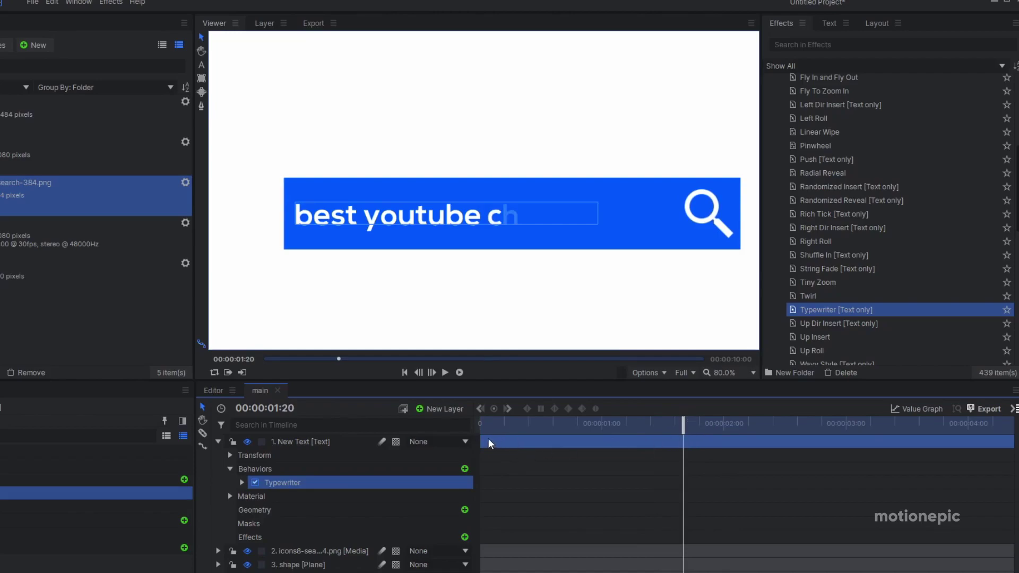
{"action": "left_click_drag", "start_coordinate": [491, 443], "coordinate": [890, 426]}
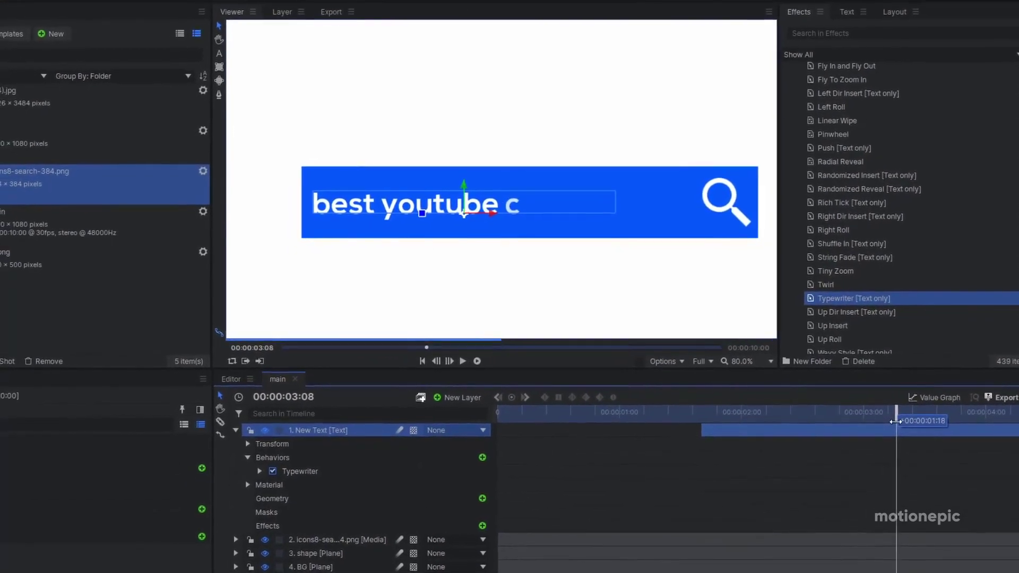
Disable the Typewriter behavior and collapse the text layer
{"action": "left_click", "coordinate": [324, 475]}
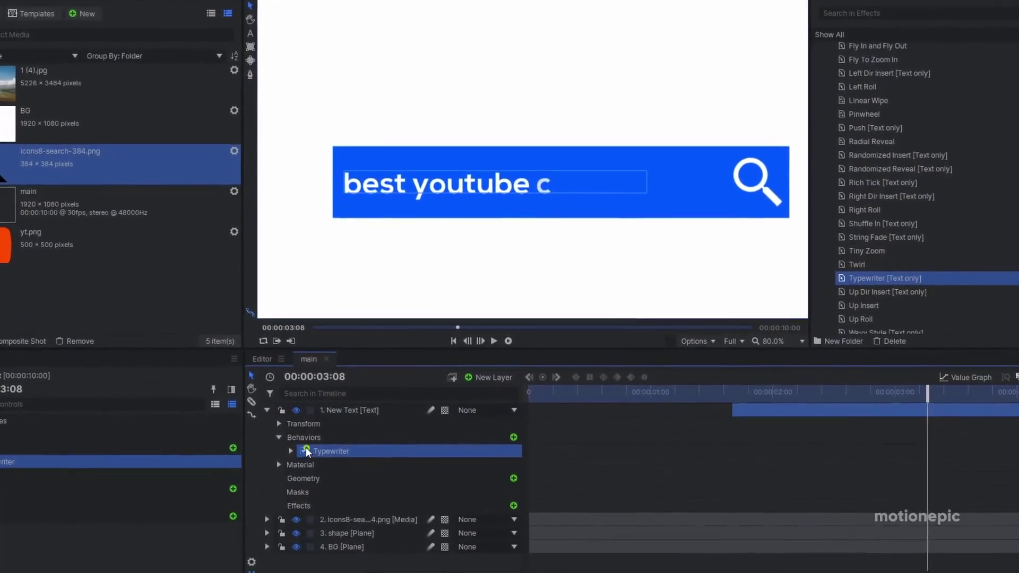
{"action": "left_click", "coordinate": [295, 457]}
{"action": "left_click", "coordinate": [258, 415]}
{"action": "left_click", "coordinate": [307, 415]}
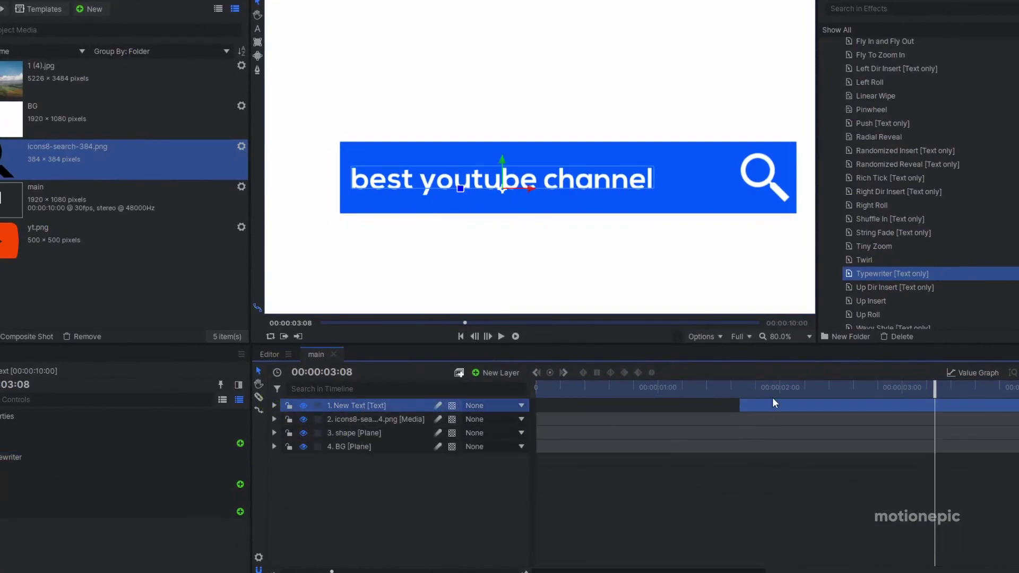
Draw a rectangular mask on the text layer that encloses the whole blue bar
{"action": "scroll", "coordinate": [422, 191], "scroll_direction": "down", "scroll_amount": 3}
{"action": "left_click_drag", "start_coordinate": [426, 199], "coordinate": [529, 189]}
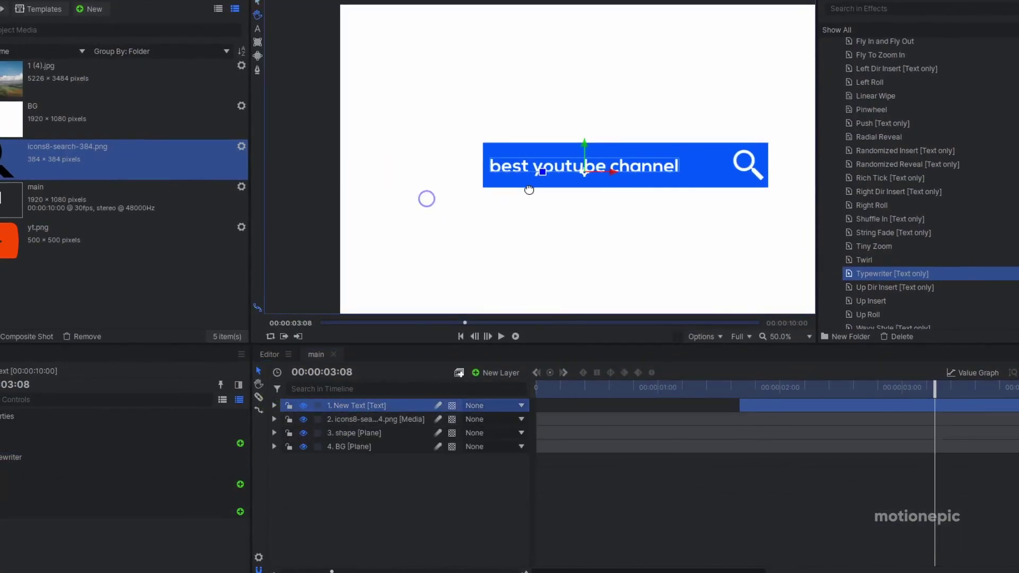
{"action": "left_click", "coordinate": [258, 41]}
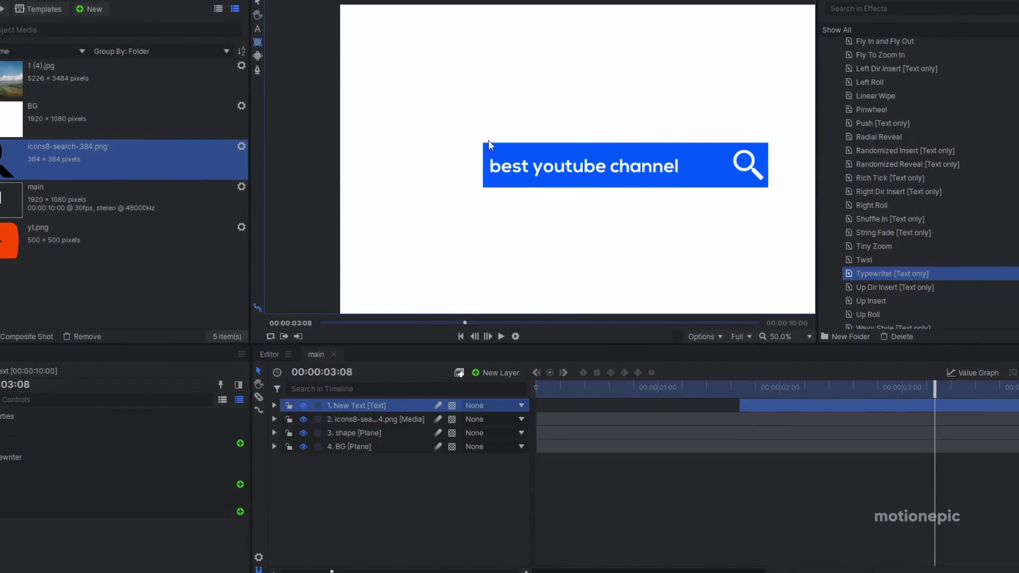
{"action": "left_click_drag", "start_coordinate": [484, 141], "coordinate": [769, 187]}
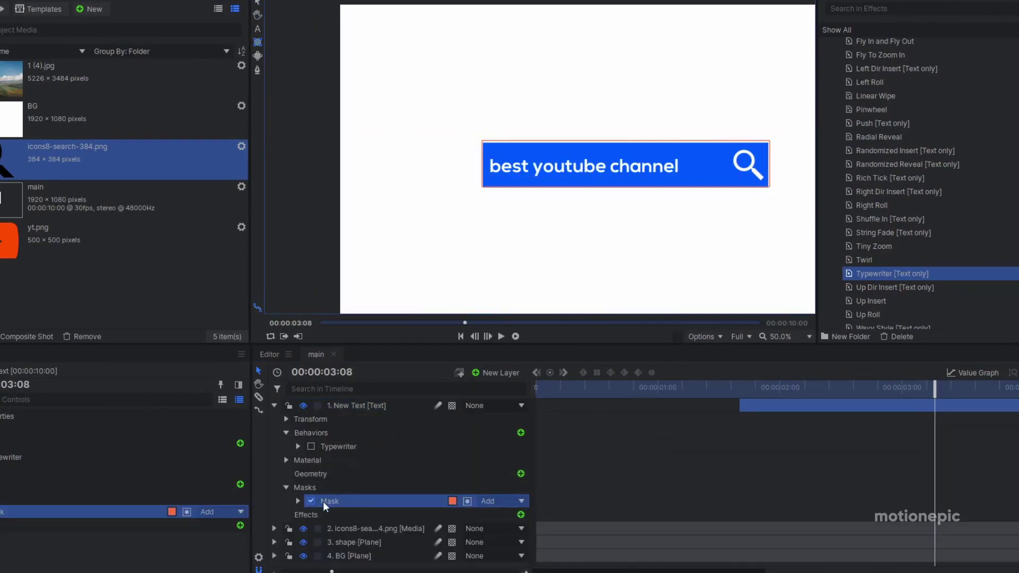
Keyframe the mask's Position at 00:00:01:20 with an X value of -977 so the mask sits left of the bar
{"action": "left_click", "coordinate": [297, 501]}
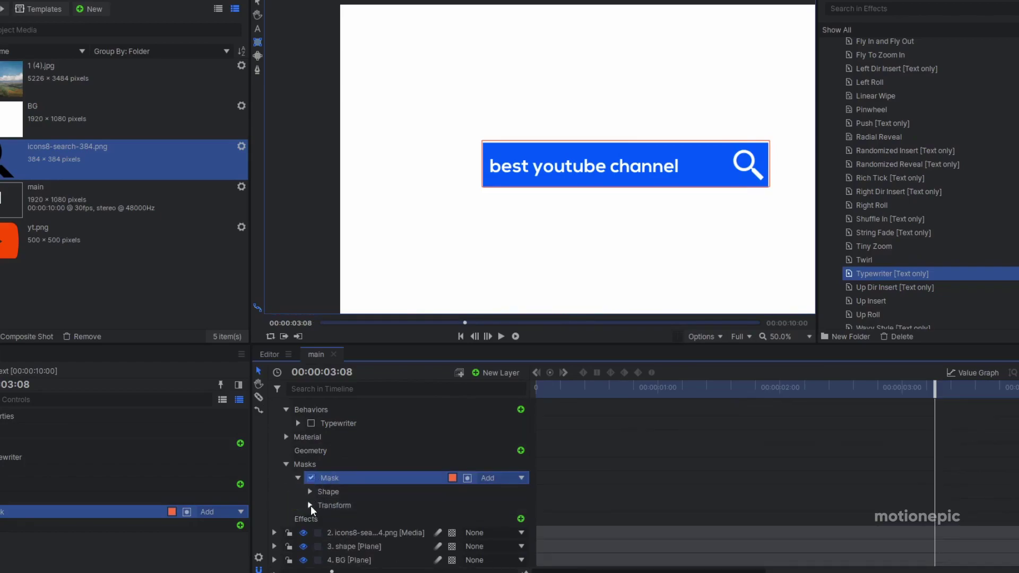
{"action": "left_click", "coordinate": [310, 505]}
{"action": "scroll", "coordinate": [742, 446], "scroll_direction": "up", "scroll_amount": 2}
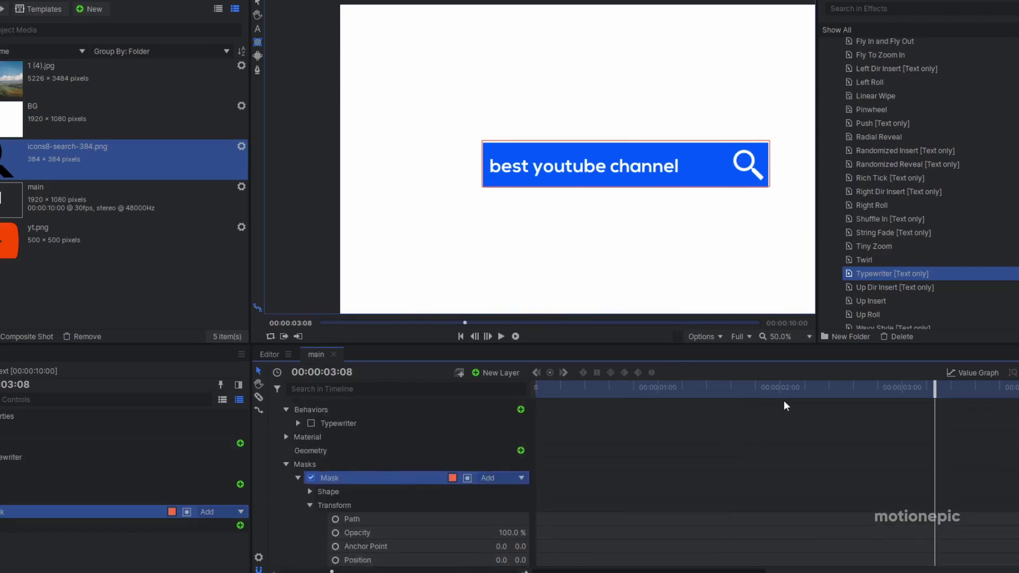
{"action": "left_click_drag", "start_coordinate": [773, 390], "coordinate": [739, 387]}
{"action": "scroll", "coordinate": [424, 503], "scroll_direction": "down", "scroll_amount": 2}
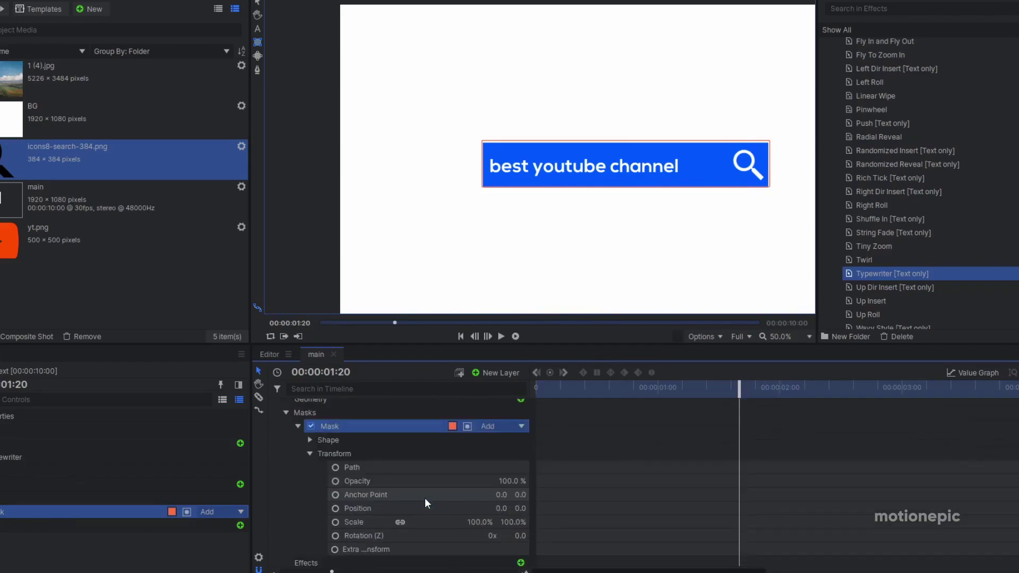
{"action": "scroll", "coordinate": [424, 503], "scroll_direction": "down", "scroll_amount": 1}
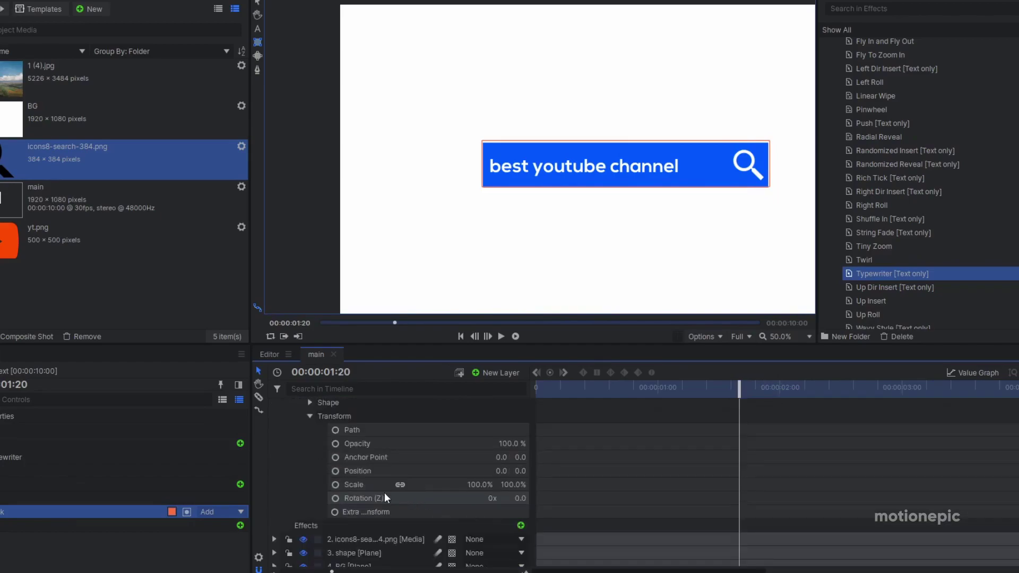
{"action": "left_click", "coordinate": [334, 470]}
{"action": "left_click_drag", "start_coordinate": [501, 471], "coordinate": [459, 471]}
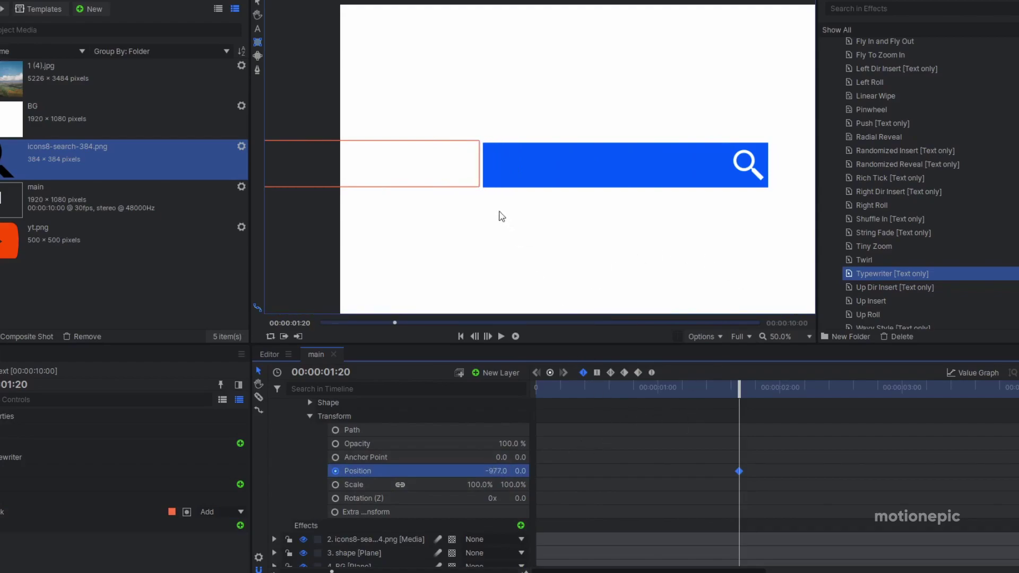
Set the mask's Position X to 0 at 00:00:02:20 and convert both Position keyframes to Bezier
{"action": "left_click_drag", "start_coordinate": [741, 391], "coordinate": [860, 403]}
{"action": "left_click_drag", "start_coordinate": [497, 470], "coordinate": [720, 470]}
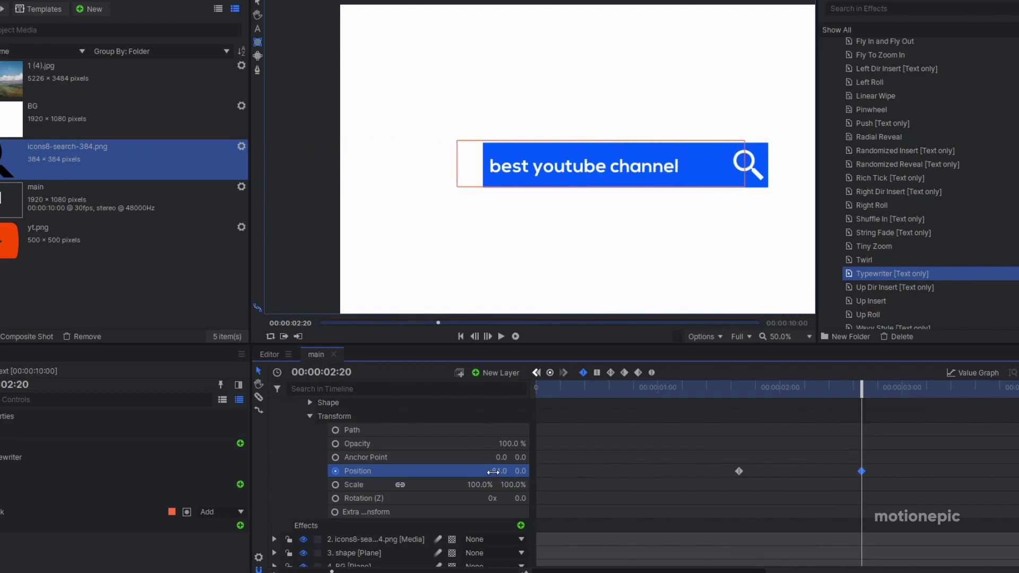
{"action": "key", "text": "Return"}
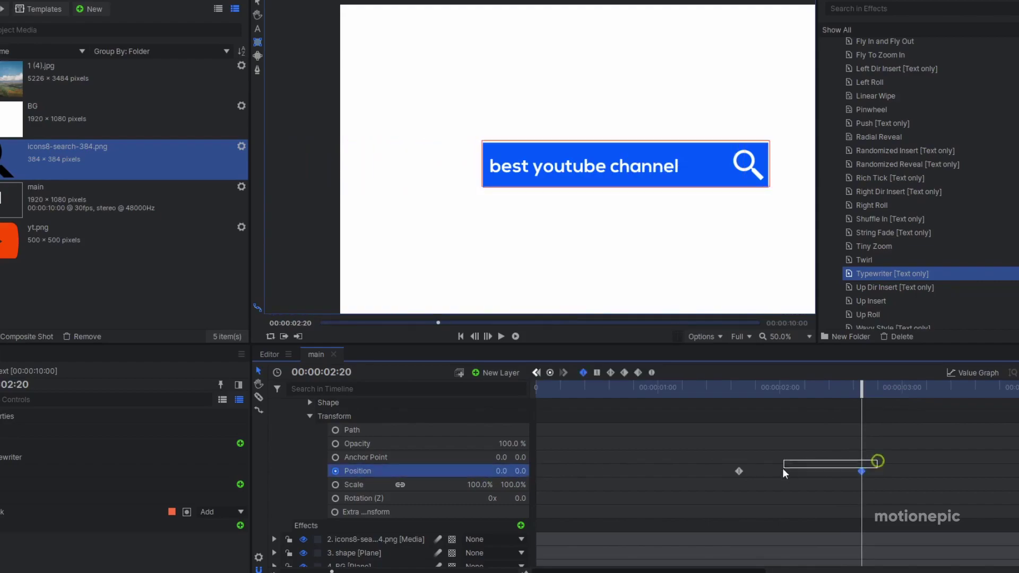
{"action": "left_click", "coordinate": [653, 371]}
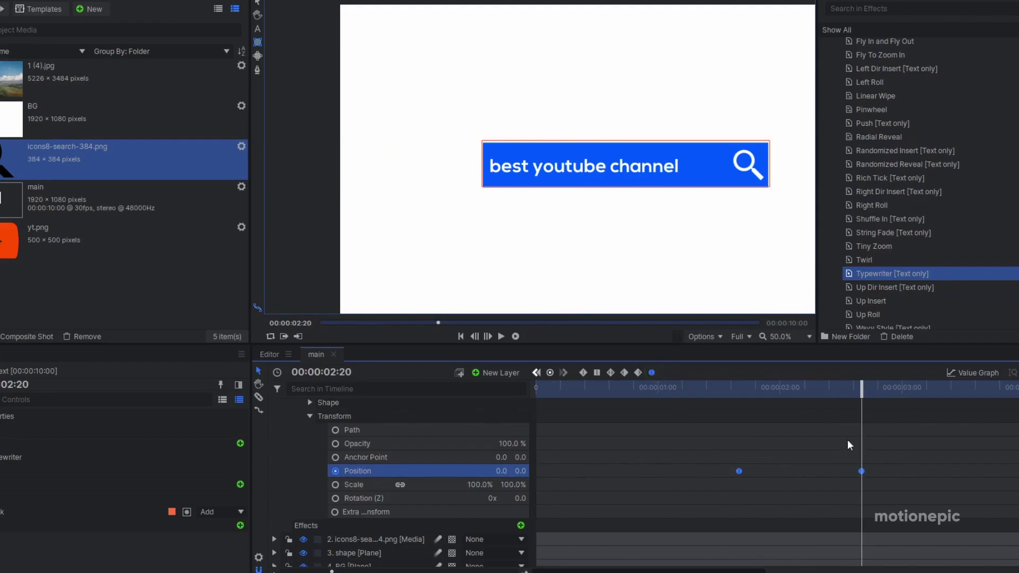
Preview the text reveal, move the mask's second Position keyframe to 00:00:03:16, and play the reveal again
{"action": "left_click_drag", "start_coordinate": [696, 395], "coordinate": [733, 396]}
{"action": "key", "text": "space"}
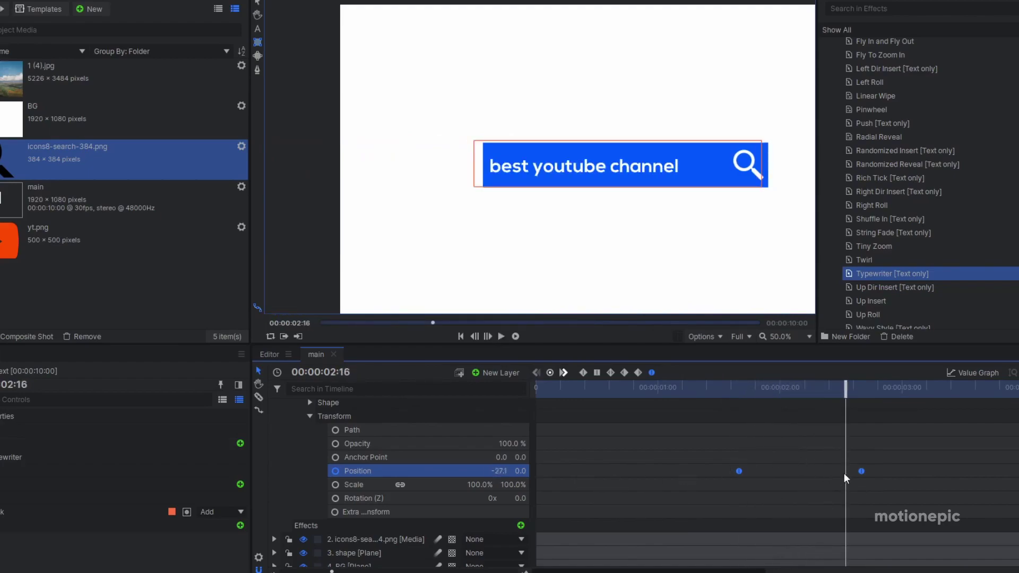
{"action": "left_click", "coordinate": [861, 470]}
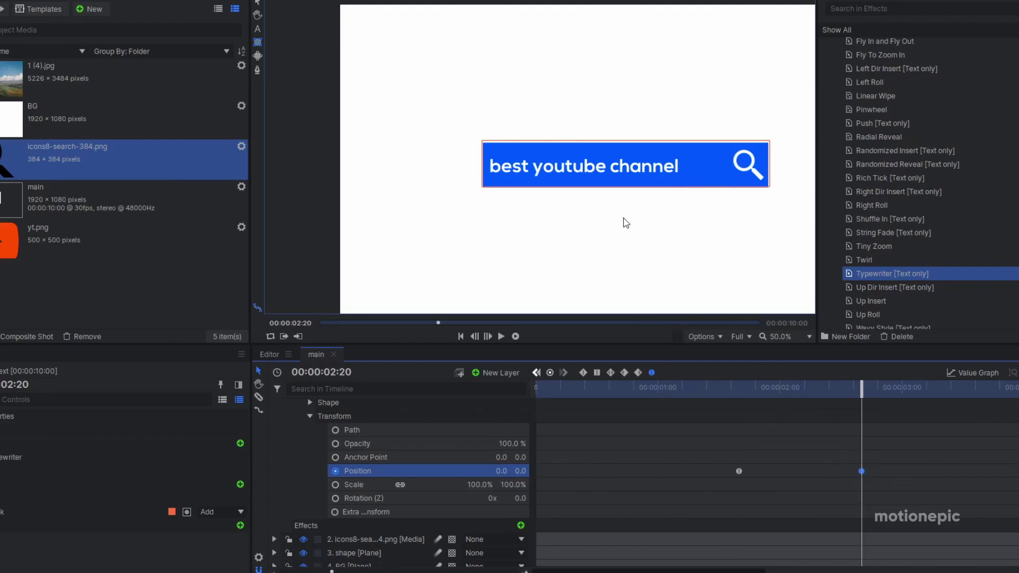
{"action": "left_click_drag", "start_coordinate": [860, 474], "coordinate": [965, 479]}
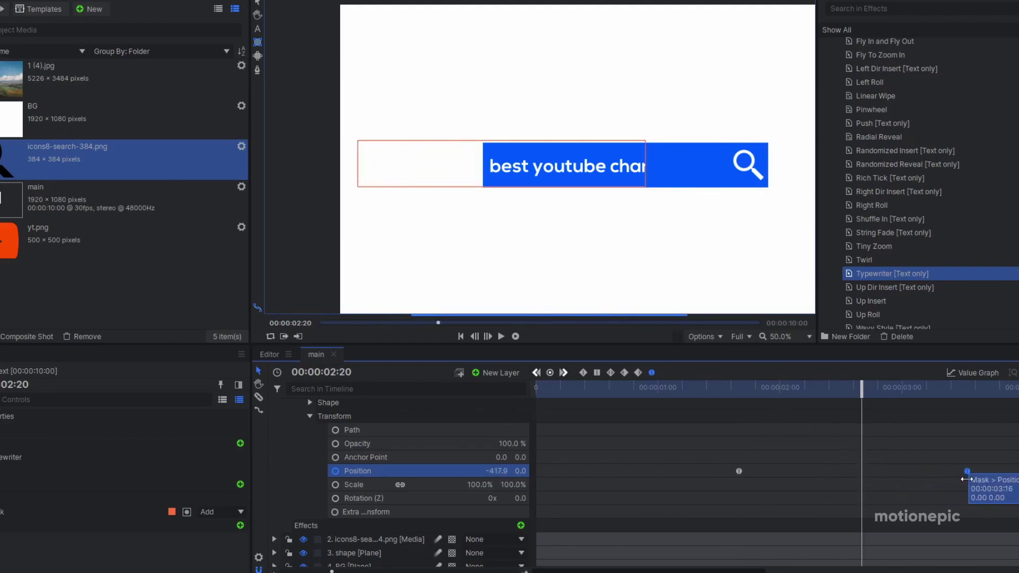
{"action": "left_click", "coordinate": [718, 395]}
{"action": "key", "text": "space"}
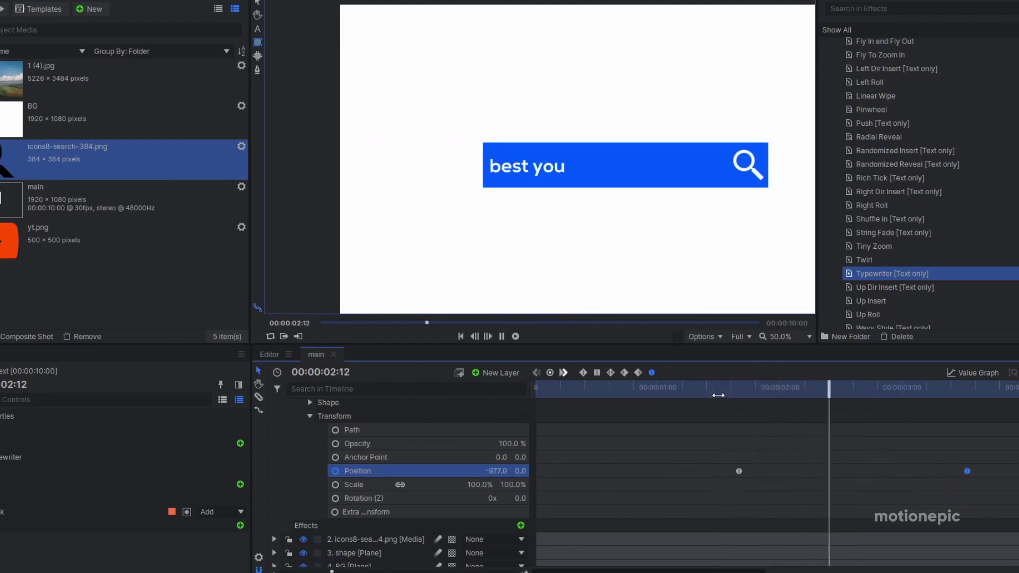
Undo the mask's last keyframe move, and switch the text layer's reveal from the mask to the Typewriter behavior
{"action": "key", "text": "ctrl+z"}
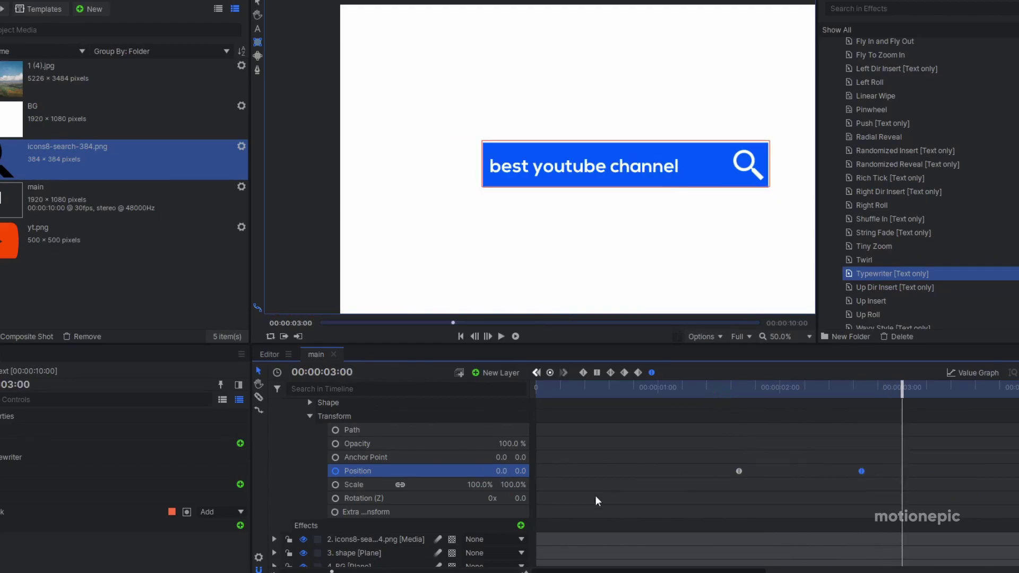
{"action": "scroll", "coordinate": [295, 441], "scroll_direction": "up", "scroll_amount": 4}
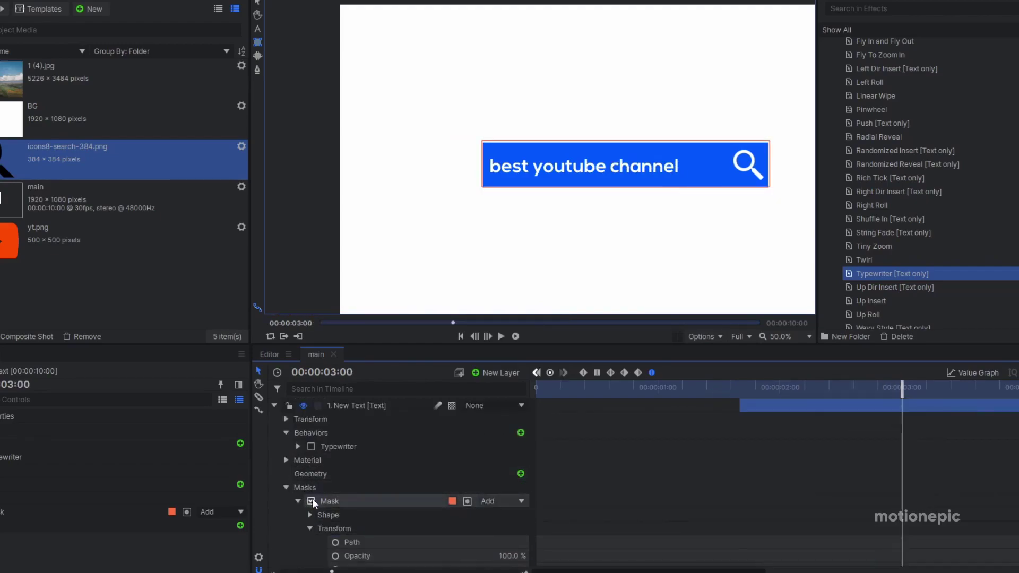
{"action": "left_click", "coordinate": [311, 501]}
{"action": "left_click", "coordinate": [297, 500]}
{"action": "left_click", "coordinate": [311, 446]}
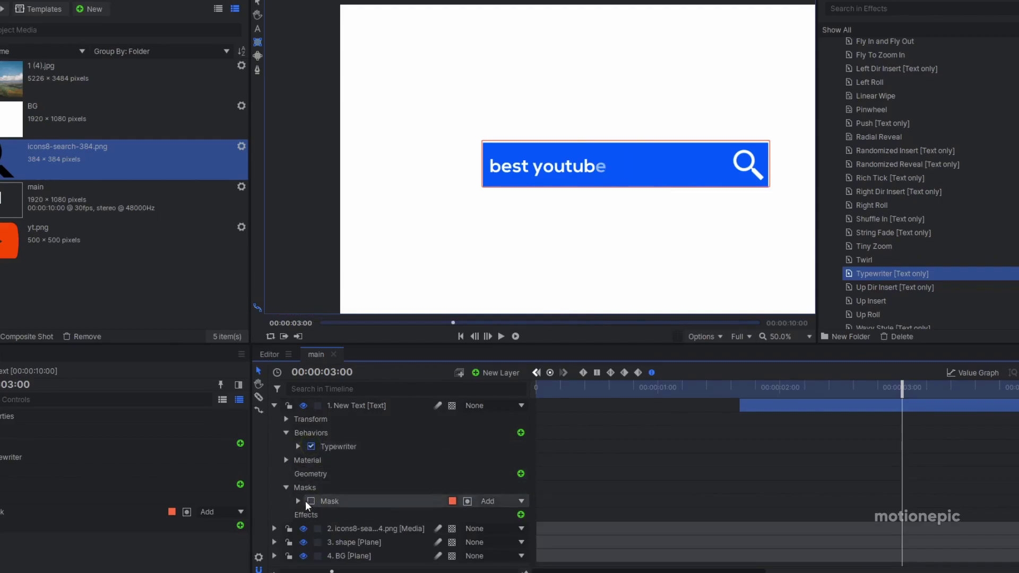
{"action": "scroll", "coordinate": [542, 195], "scroll_direction": "up", "scroll_amount": 4}
{"action": "scroll", "coordinate": [595, 198], "scroll_direction": "down", "scroll_amount": 3}
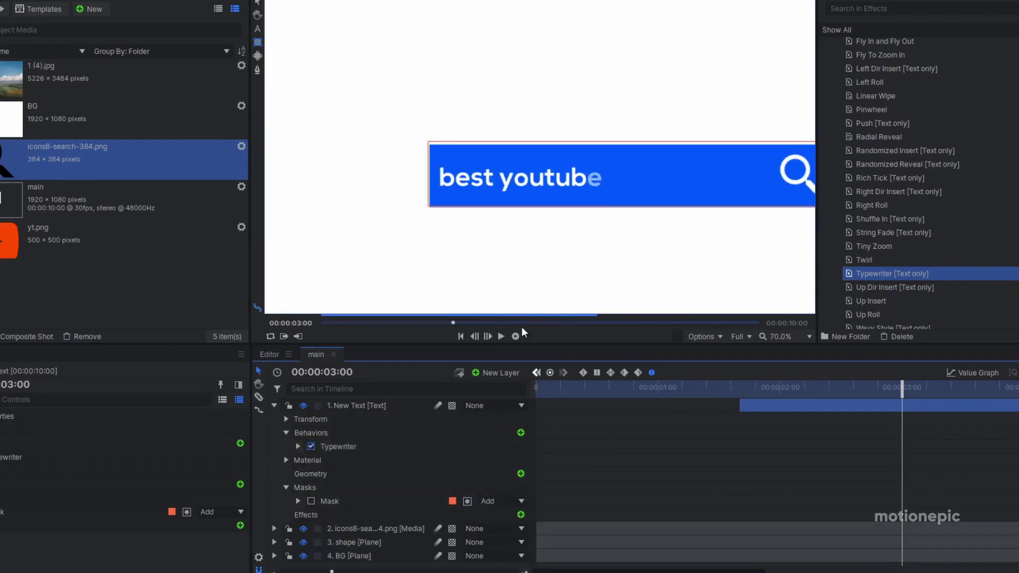
Try the Up Insert animation on the text layer, scrub through the reveal, and delete that behavior again
{"action": "scroll", "coordinate": [888, 199], "scroll_direction": "up", "scroll_amount": 3}
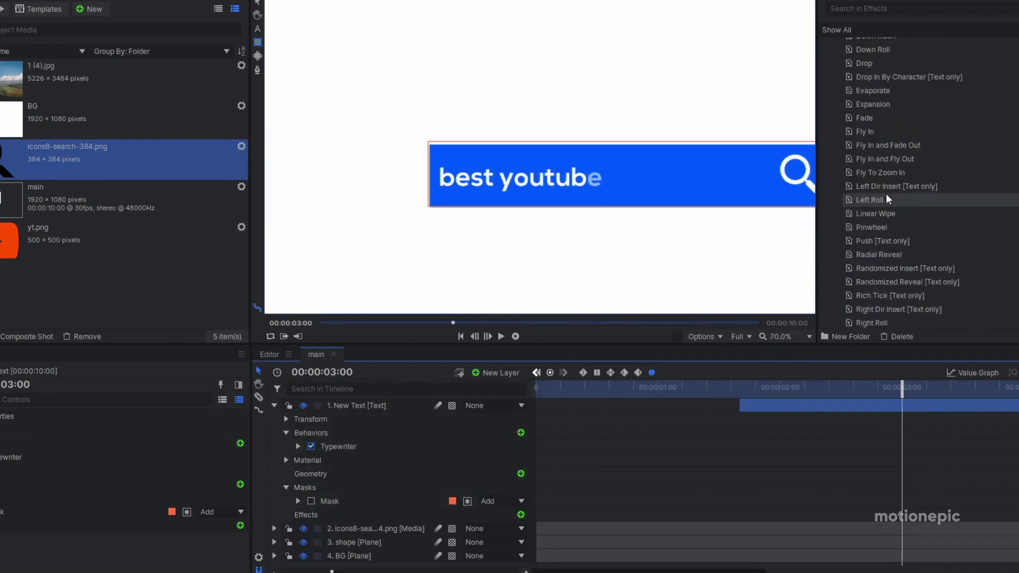
{"action": "scroll", "coordinate": [888, 199], "scroll_direction": "up", "scroll_amount": 2}
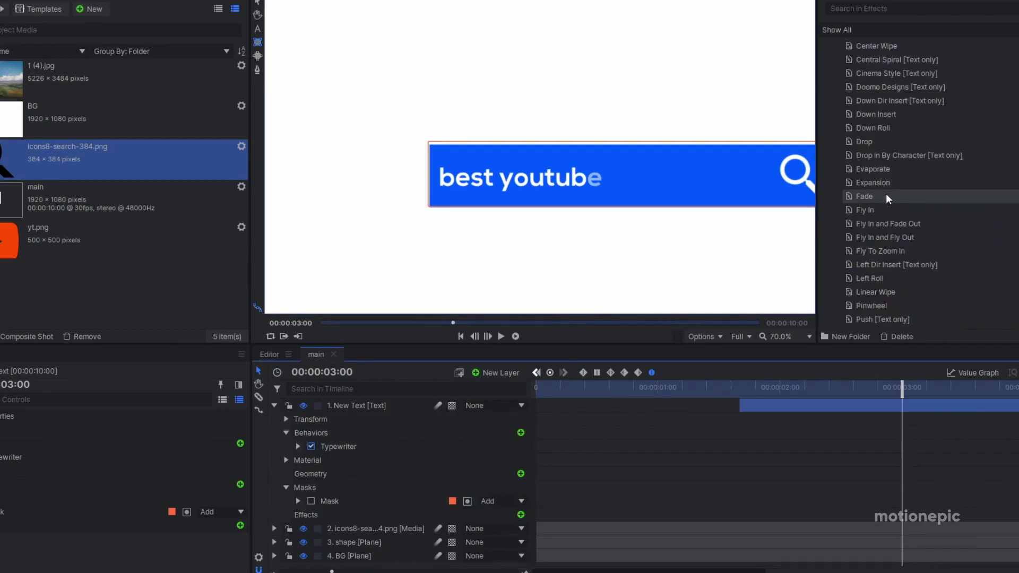
{"action": "scroll", "coordinate": [887, 199], "scroll_direction": "up", "scroll_amount": 2}
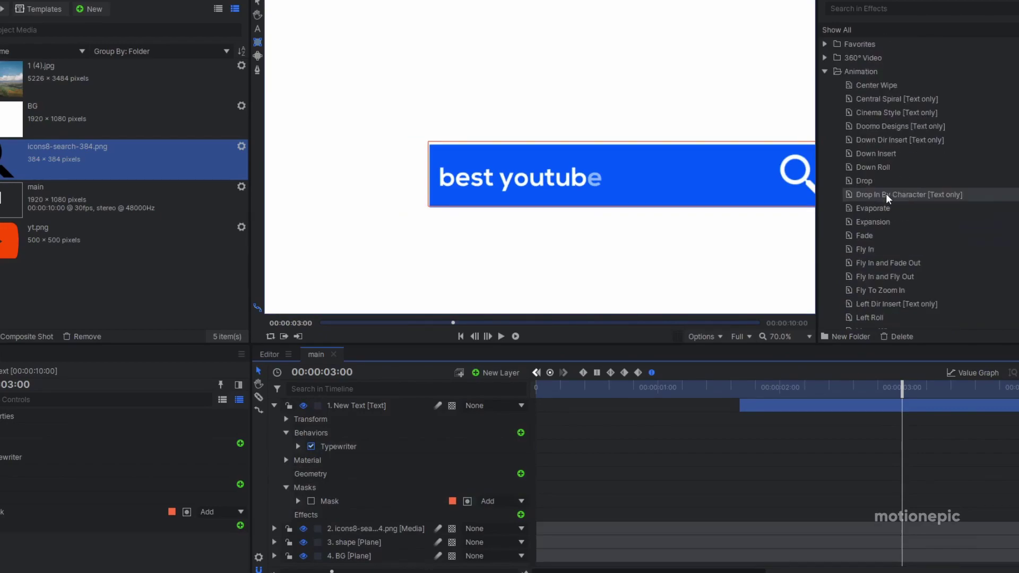
{"action": "scroll", "coordinate": [877, 280], "scroll_direction": "down", "scroll_amount": 8}
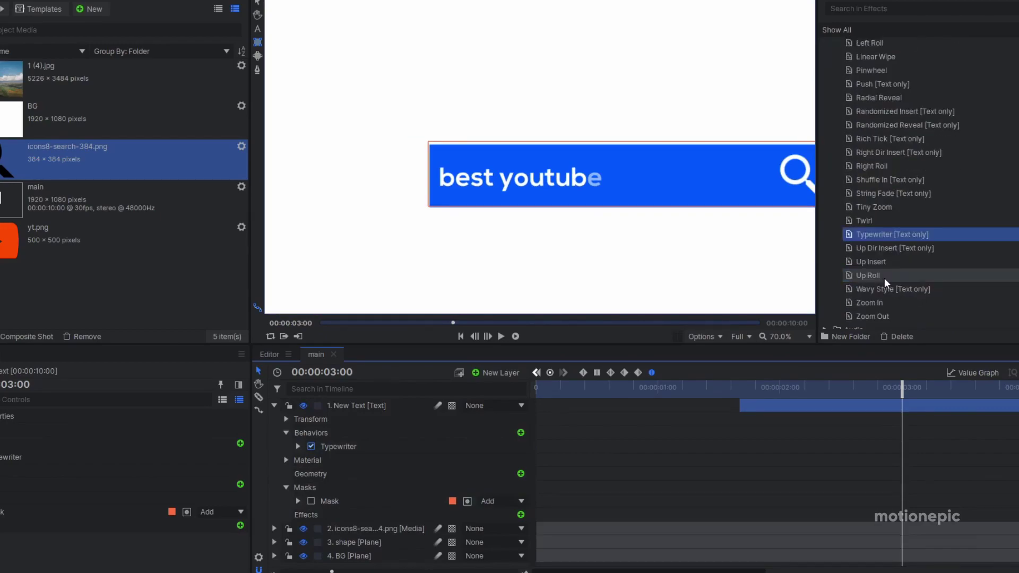
{"action": "left_click", "coordinate": [876, 276]}
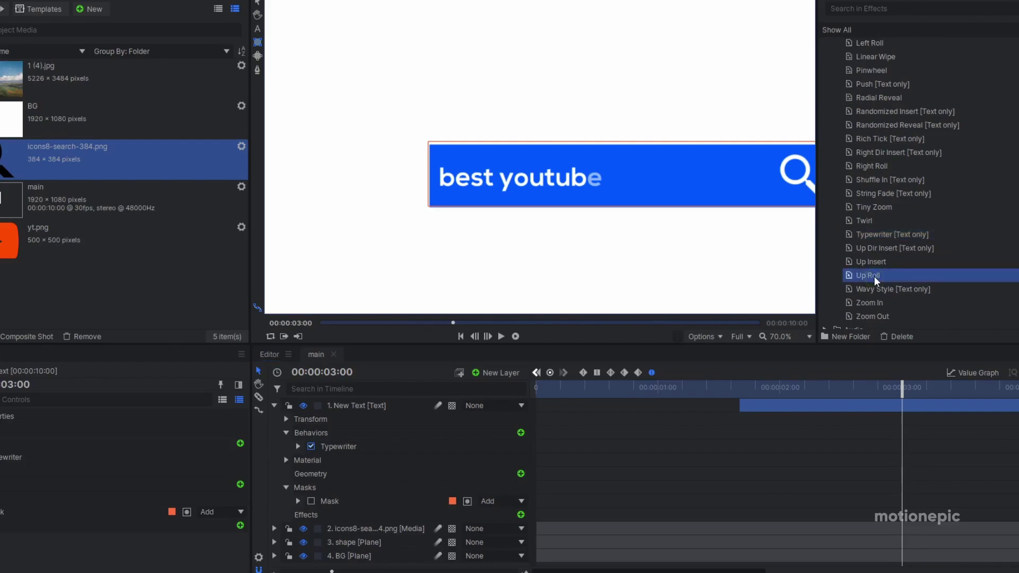
{"action": "left_click_drag", "start_coordinate": [870, 262], "coordinate": [340, 487]}
{"action": "left_click_drag", "start_coordinate": [749, 395], "coordinate": [955, 411]}
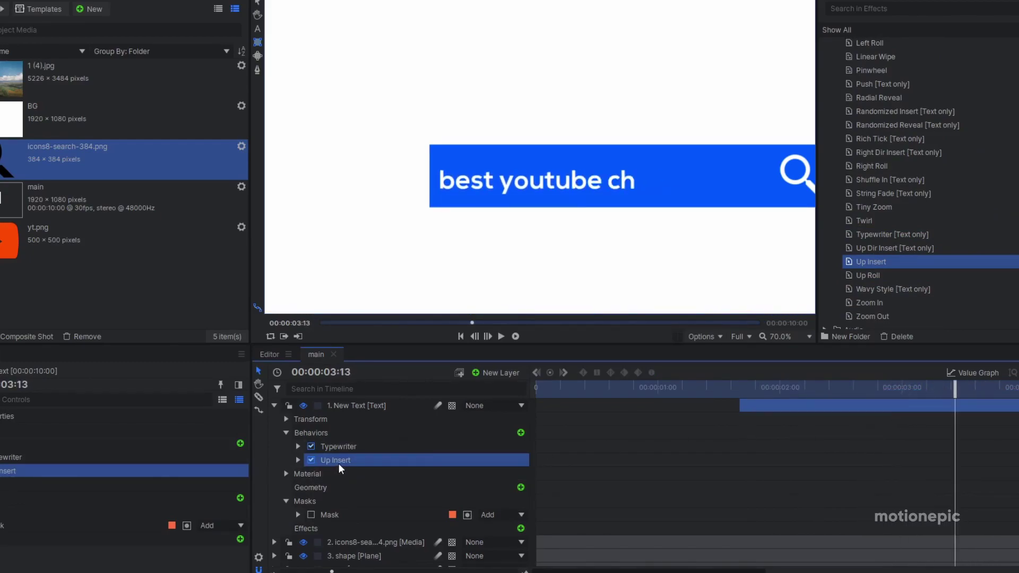
{"action": "key", "text": "Delete"}
Preview the typewriter reveal, and set the Typewriter behavior's Reveal Length to 15%
{"action": "left_click", "coordinate": [747, 394]}
{"action": "key", "text": "space"}
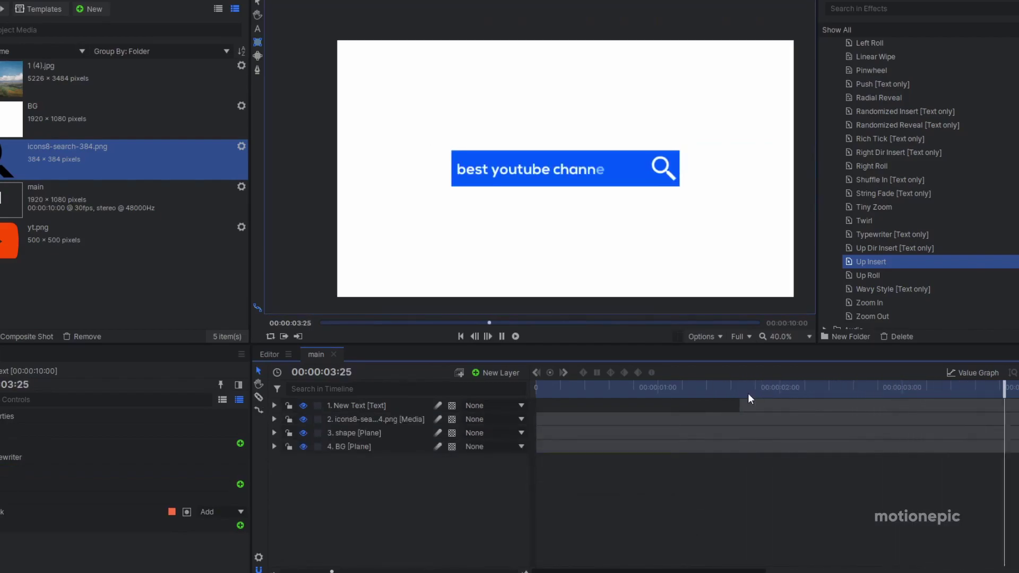
{"action": "key", "text": "space"}
{"action": "left_click", "coordinate": [403, 405]}
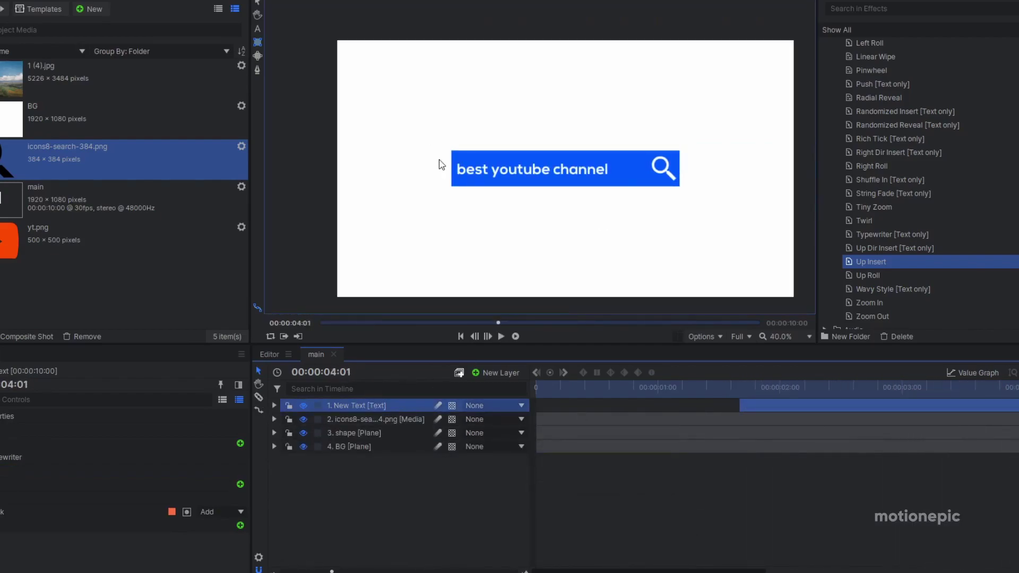
{"action": "left_click", "coordinate": [274, 405]}
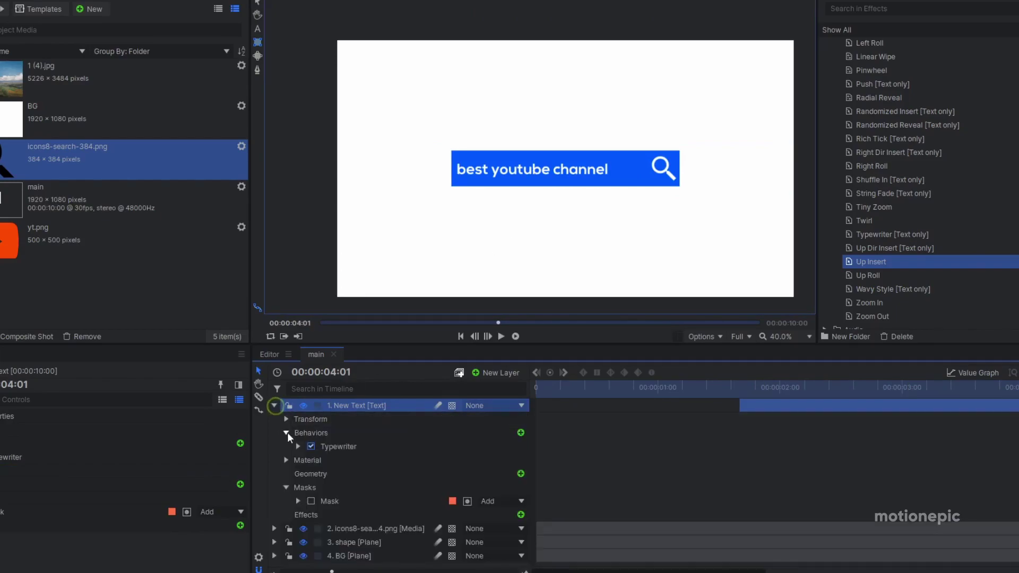
{"action": "left_click", "coordinate": [297, 447]}
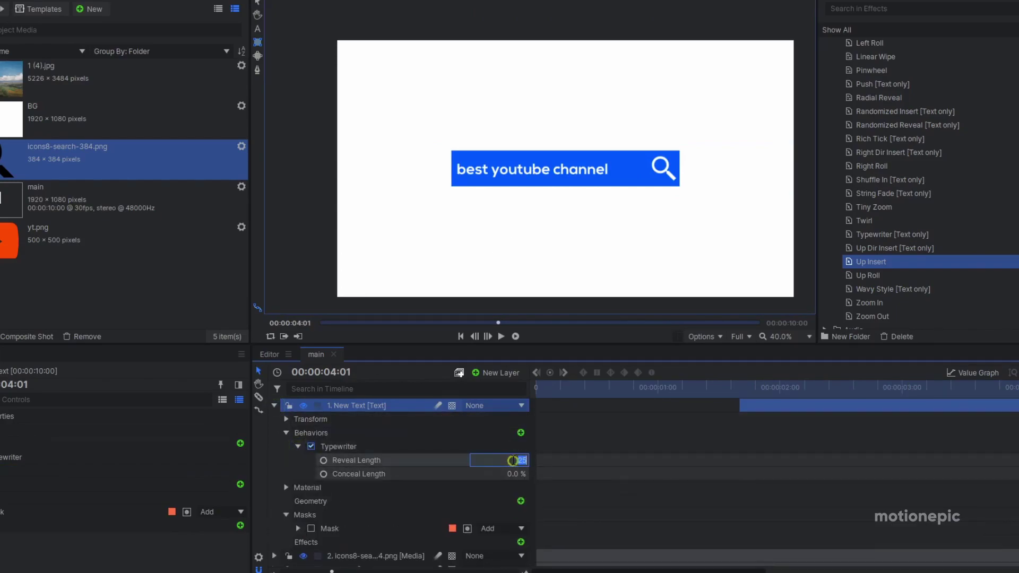
{"action": "key", "text": "Return"}
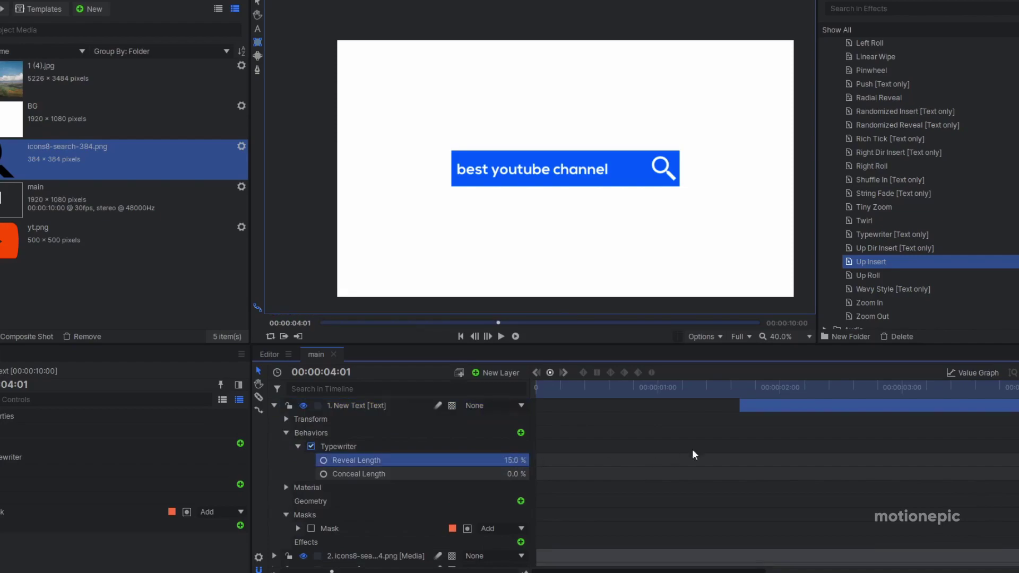
Play the typewriter text reveal from the start of the text layer twice to check its speed
{"action": "left_click", "coordinate": [733, 385]}
{"action": "key", "text": "space"}
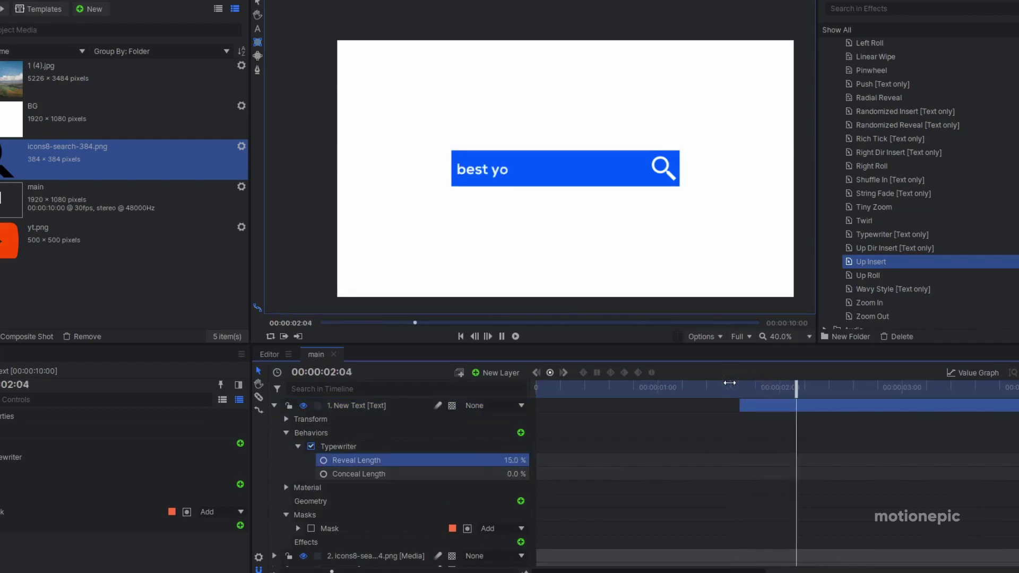
{"action": "key", "text": "space"}
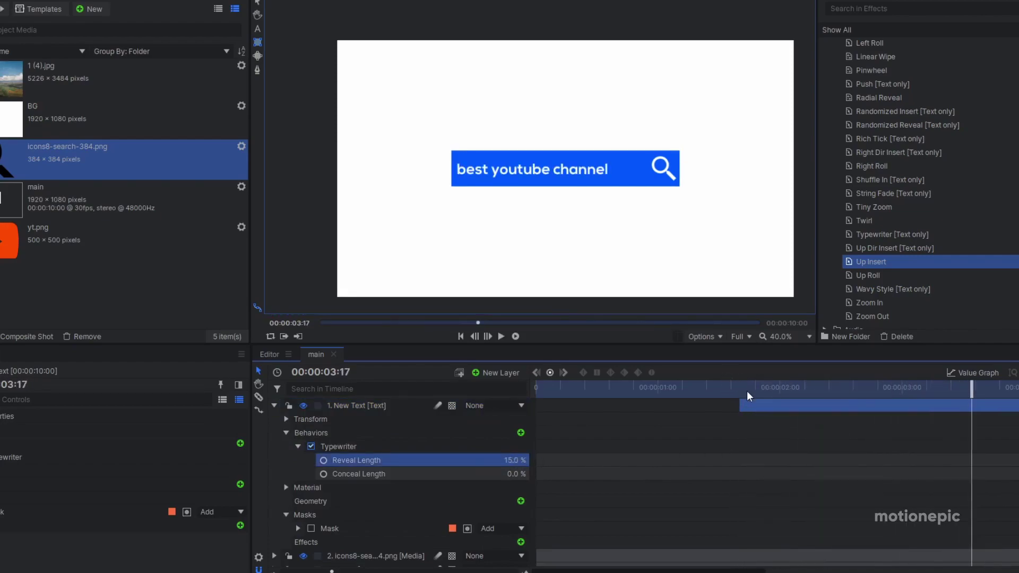
{"action": "left_click", "coordinate": [738, 386]}
{"action": "key", "text": "space"}
{"action": "left_click", "coordinate": [273, 405]}
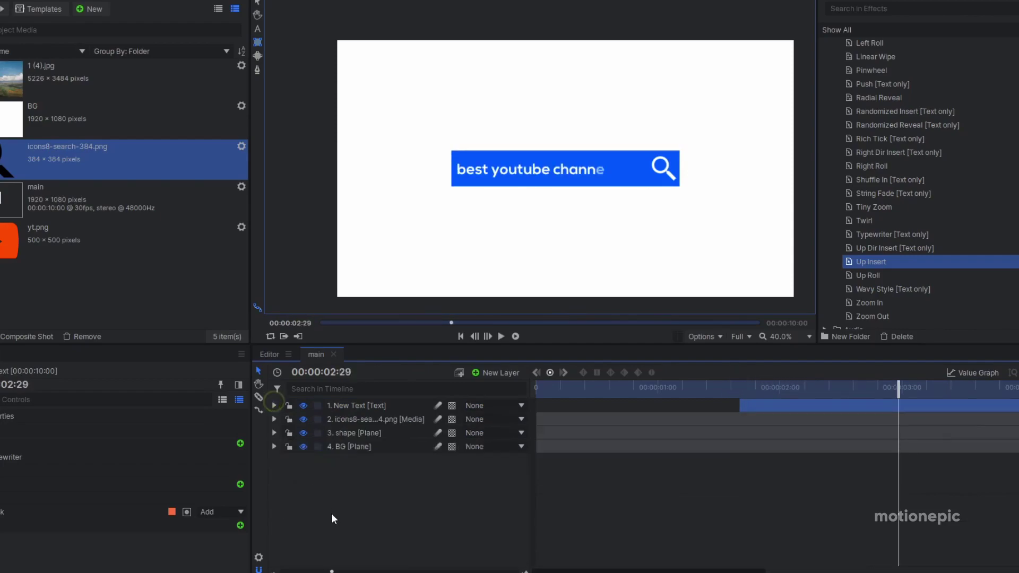
{"action": "left_click", "coordinate": [331, 519]}
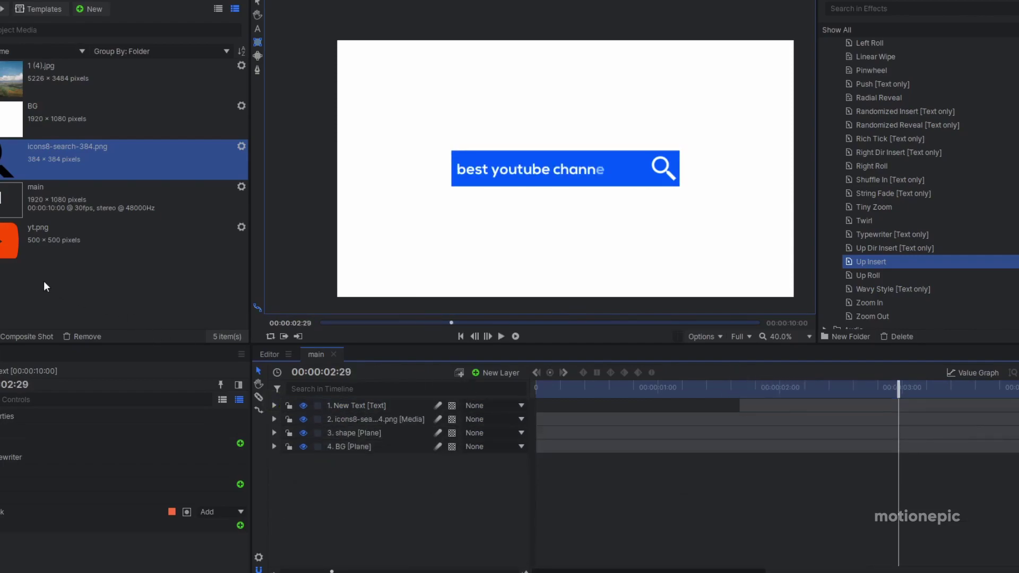
Add a point layer and parent the text, search icon and shape layers to it
{"action": "scroll", "coordinate": [557, 160], "scroll_direction": "down", "scroll_amount": 1}
{"action": "scroll", "coordinate": [558, 165], "scroll_direction": "up", "scroll_amount": 1}
{"action": "left_click_drag", "start_coordinate": [786, 390], "coordinate": [910, 395]}
{"action": "scroll", "coordinate": [543, 181], "scroll_direction": "up", "scroll_amount": 2}
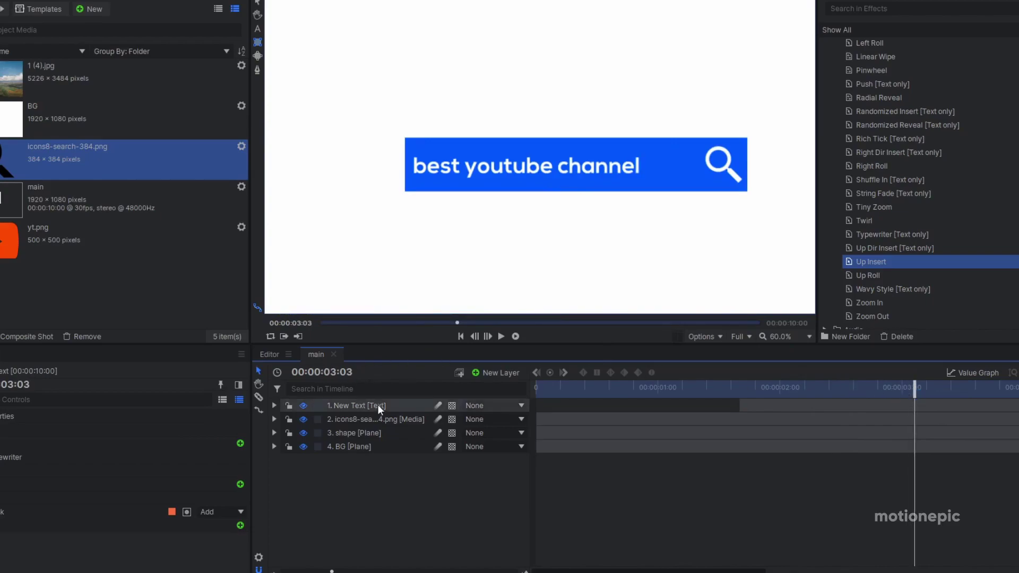
{"action": "left_click", "coordinate": [273, 405]}
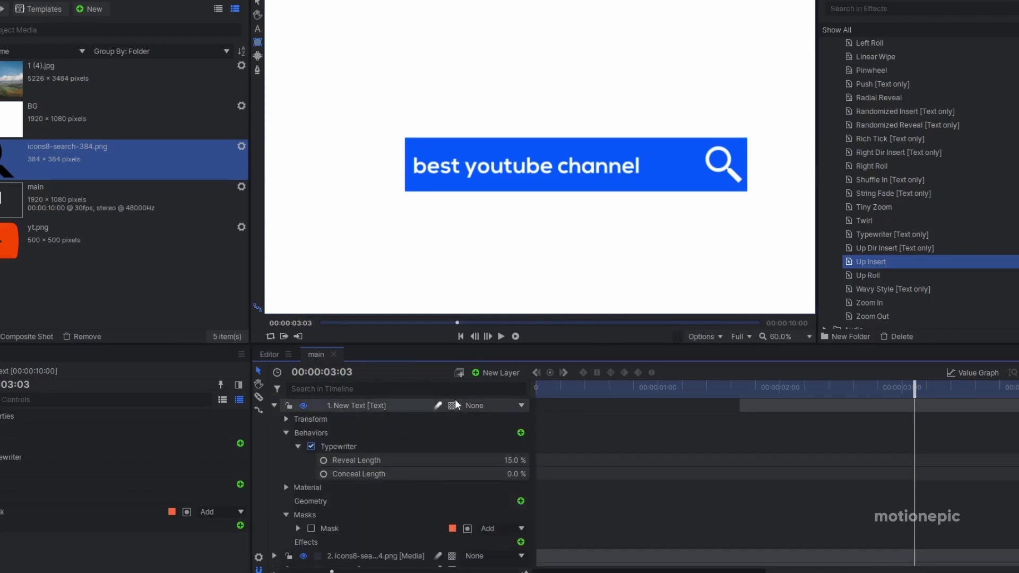
{"action": "left_click", "coordinate": [275, 406]}
{"action": "left_click", "coordinate": [517, 373]}
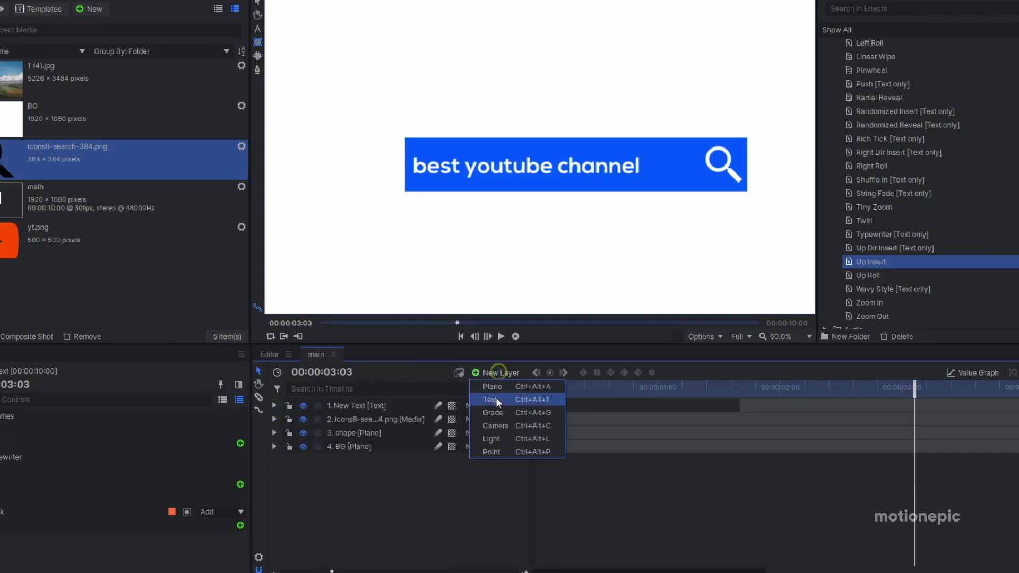
{"action": "left_click", "coordinate": [503, 451]}
{"action": "left_click_drag", "start_coordinate": [361, 447], "coordinate": [351, 418]}
{"action": "left_click", "coordinate": [494, 419]}
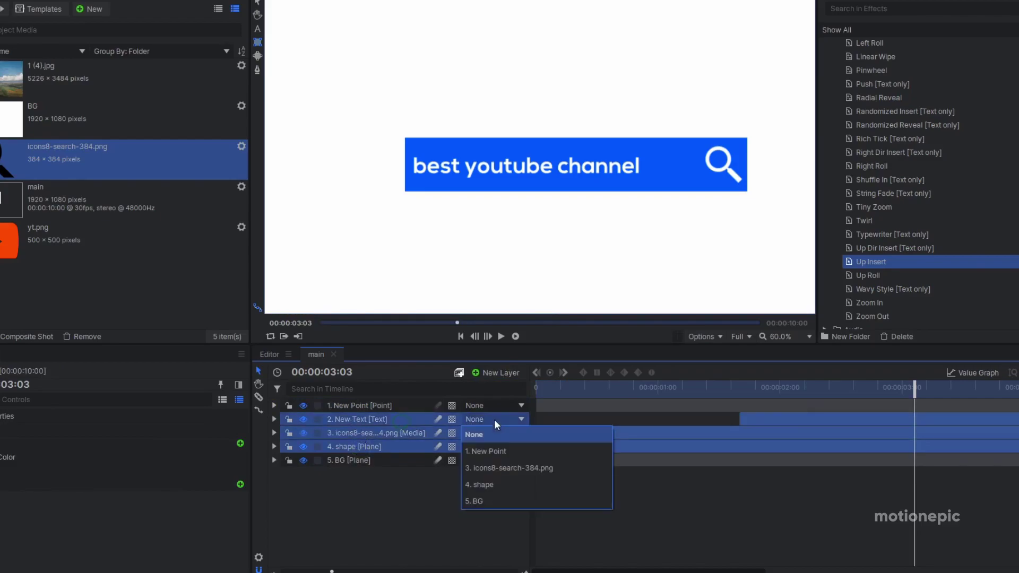
{"action": "left_click", "coordinate": [485, 445]}
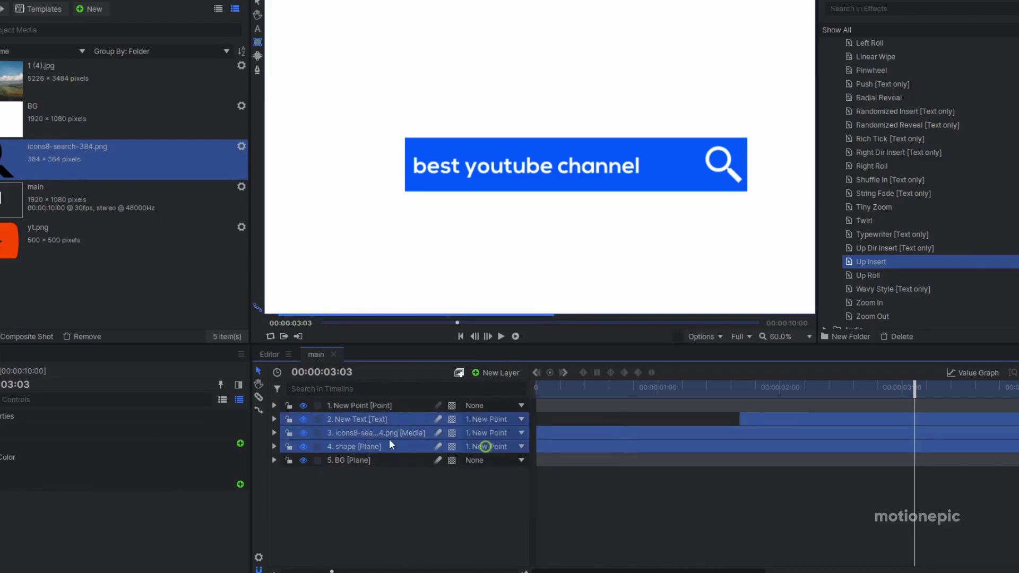
Keyframe the point layer's Scale at 100% at 00:00:03:03 and at 90% at 00:00:03:07
{"action": "left_click", "coordinate": [274, 406]}
{"action": "left_click", "coordinate": [286, 419]}
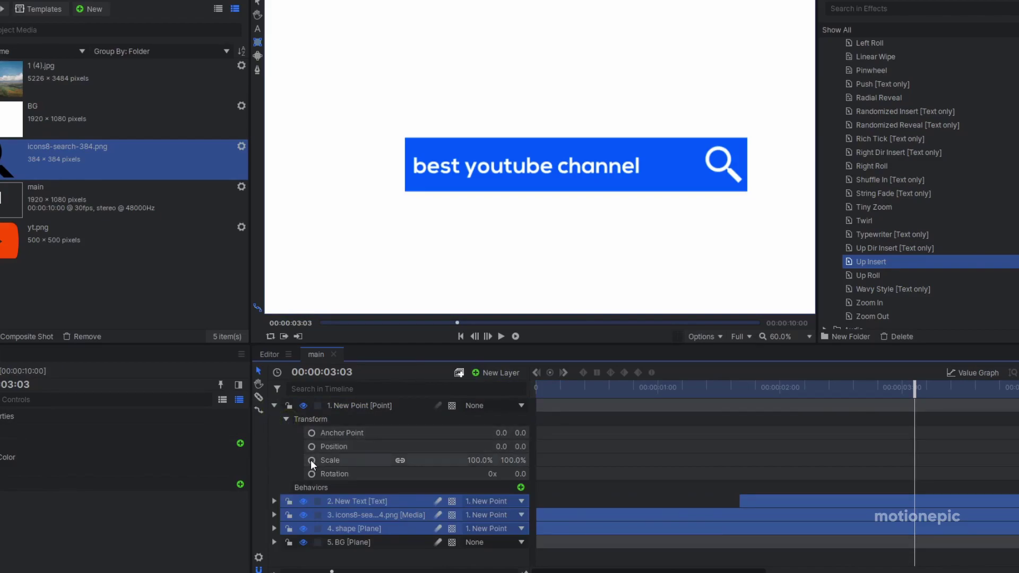
{"action": "left_click", "coordinate": [312, 460]}
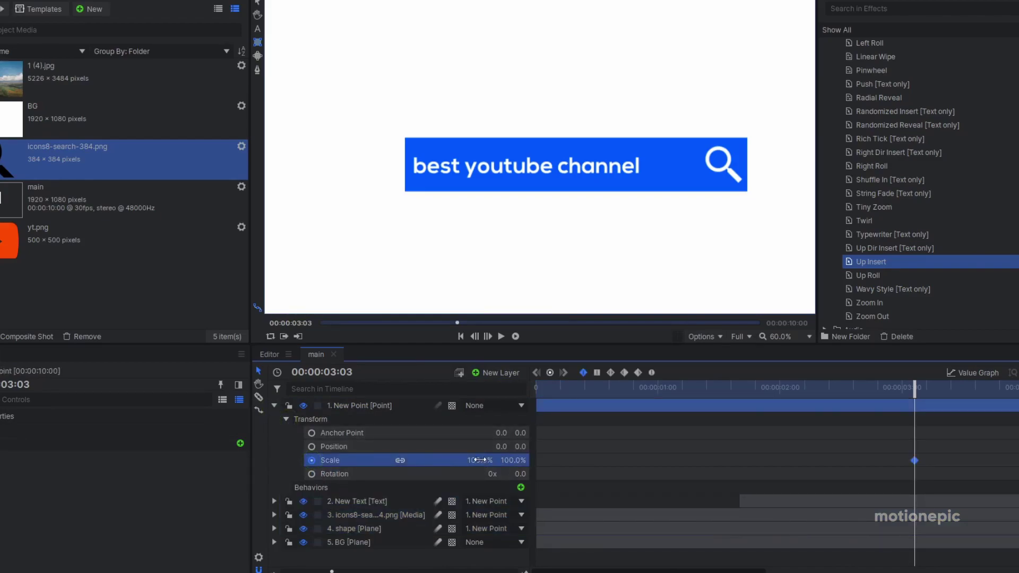
{"action": "key", "text": "Right"}
{"action": "key", "text": "Right"}
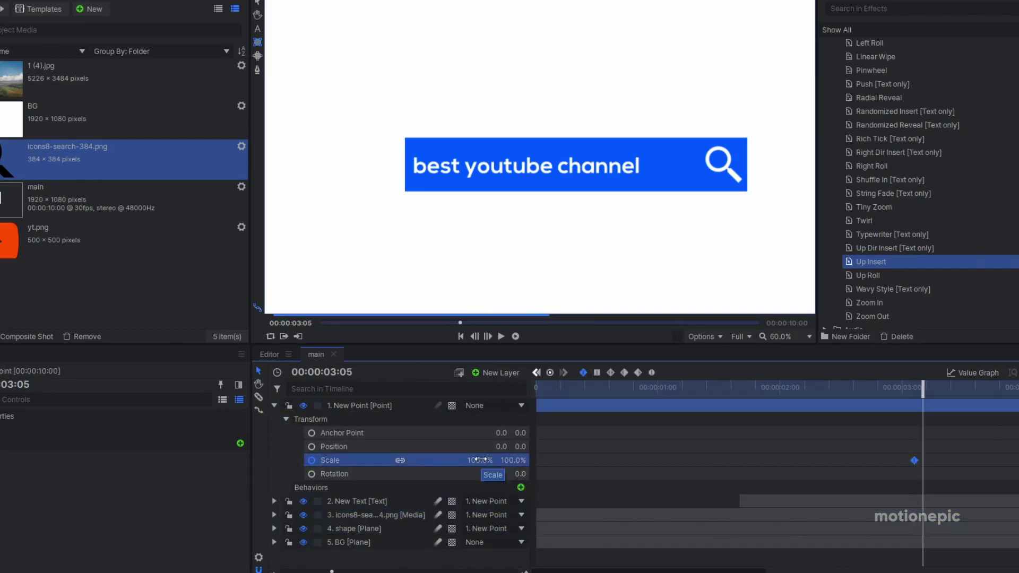
{"action": "key", "text": "Right"}
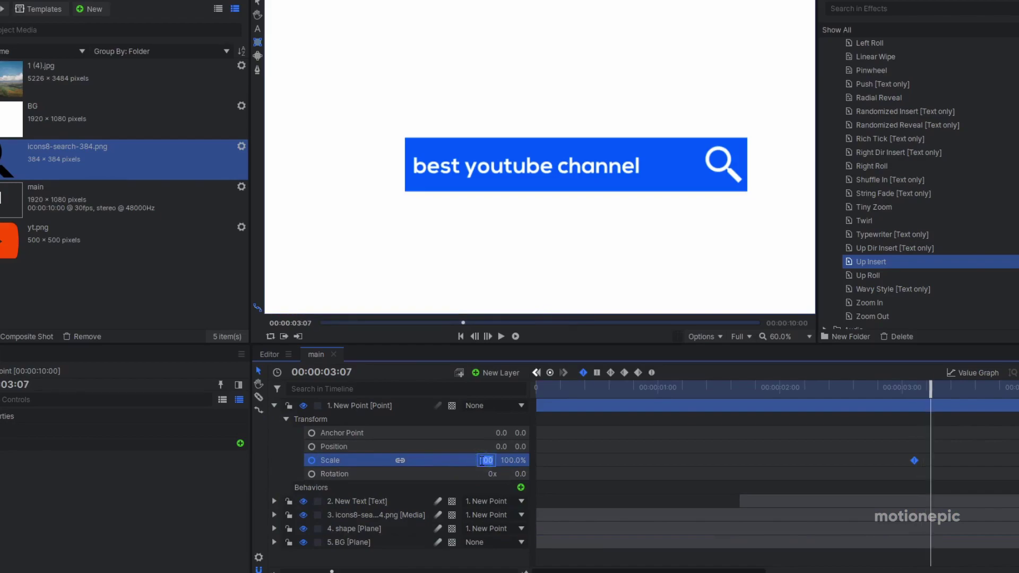
{"action": "key", "text": "Return"}
Set the point layer's Scale to 100% at 00:00:03:12
{"action": "key", "text": "Right"}
{"action": "key", "text": "Right"}
{"action": "key", "text": "Right"}
{"action": "key", "text": "Right"}
{"action": "key", "text": "Right"}
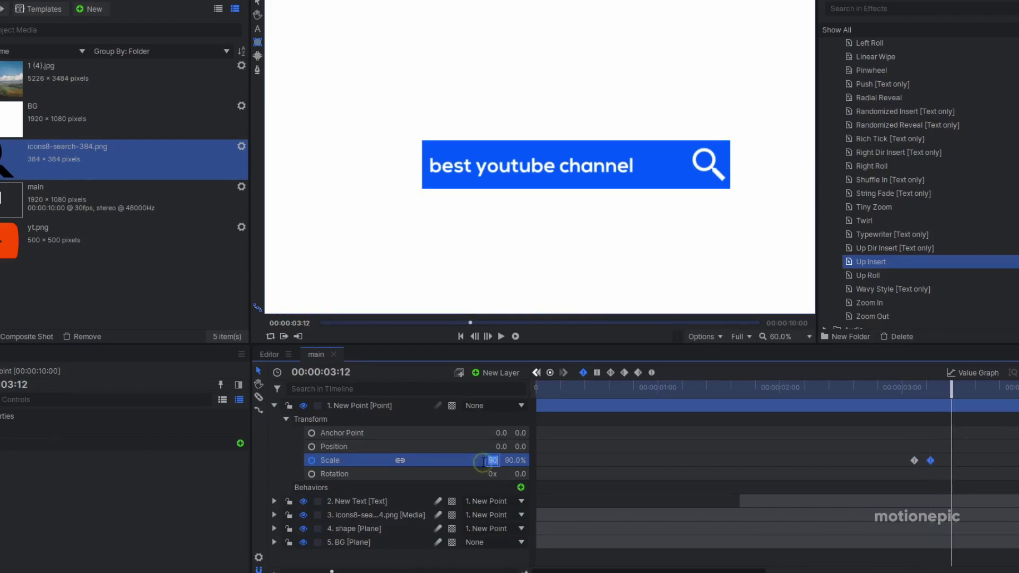
{"action": "left_click", "coordinate": [487, 461]}
{"action": "type", "text": "100"}
{"action": "key", "text": "Return"}
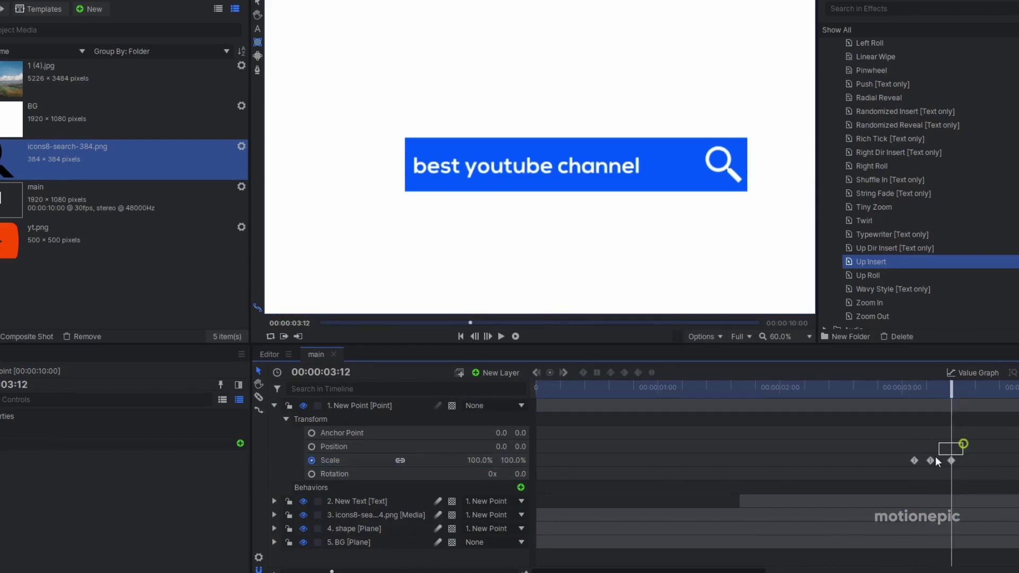
Convert the point's three Scale keyframes to Bezier, and move the second and third keyframes one frame later
{"action": "left_click", "coordinate": [652, 372]}
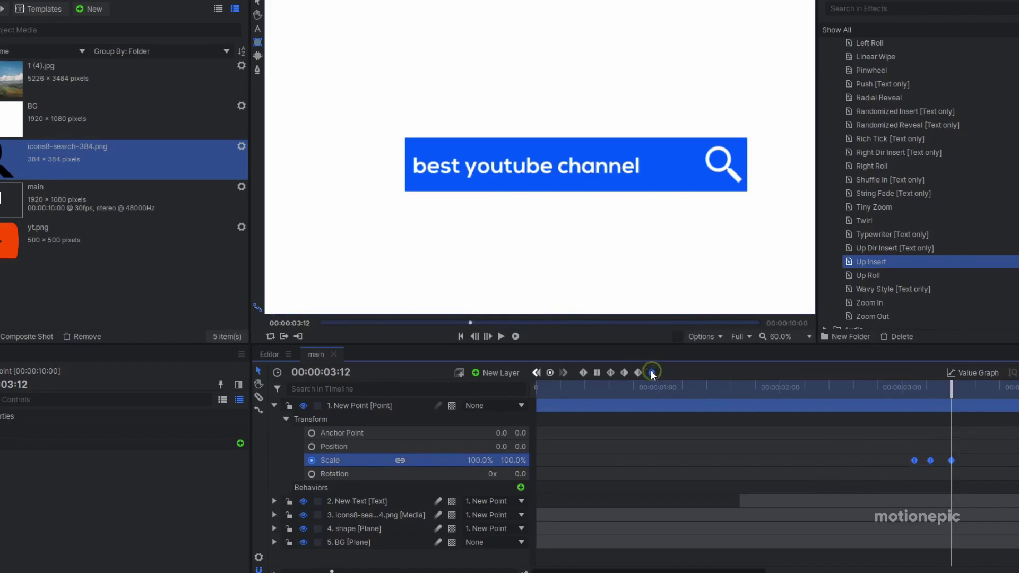
{"action": "left_click", "coordinate": [928, 470]}
{"action": "left_click_drag", "start_coordinate": [929, 459], "coordinate": [934, 460]}
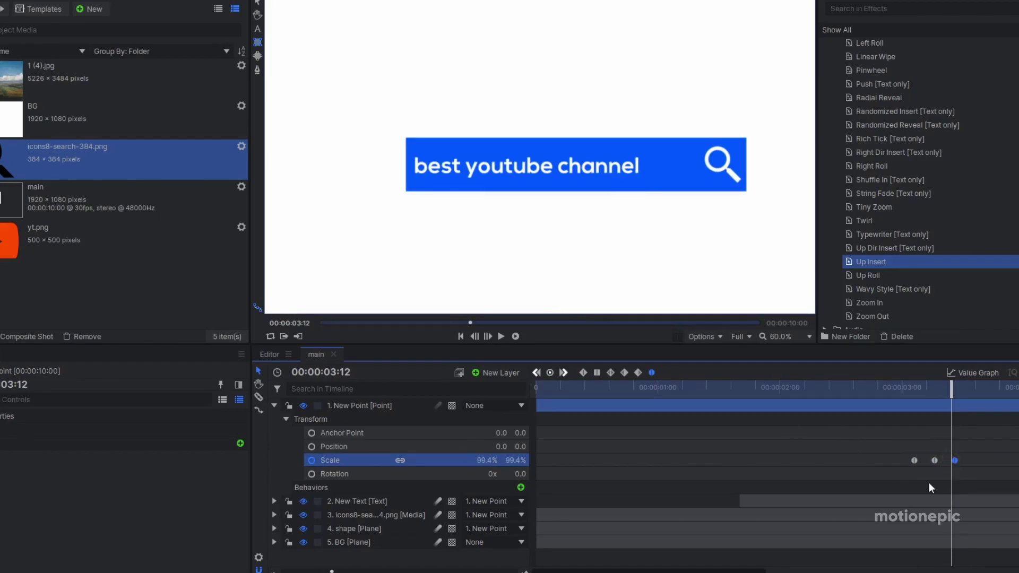
{"action": "left_click", "coordinate": [928, 483]}
Preview the search bar's scale pulse from just before its first keyframe
{"action": "left_click", "coordinate": [893, 389]}
{"action": "scroll", "coordinate": [632, 170], "scroll_direction": "down", "scroll_amount": 2}
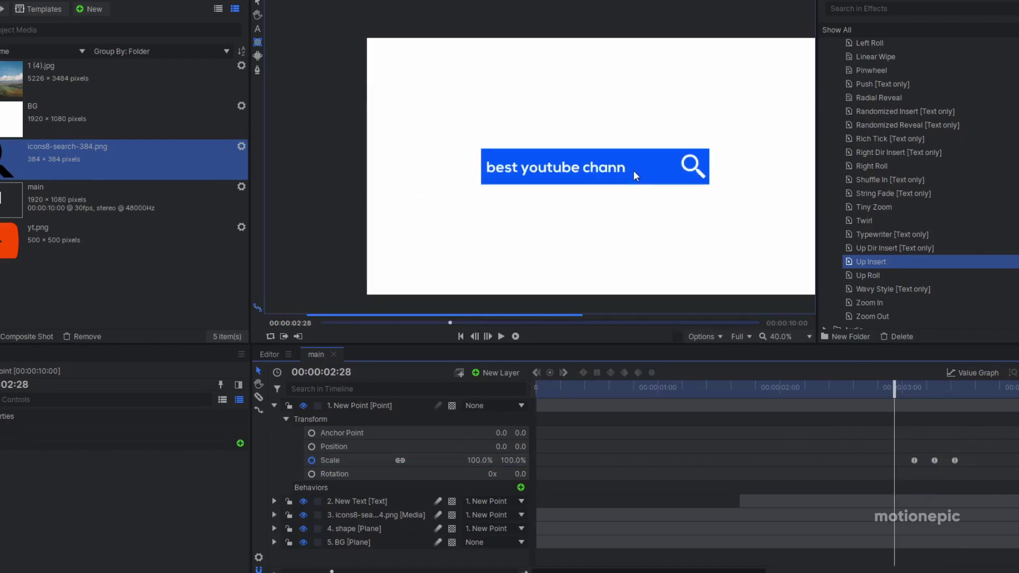
{"action": "key", "text": "space"}
{"action": "left_click", "coordinate": [899, 388]}
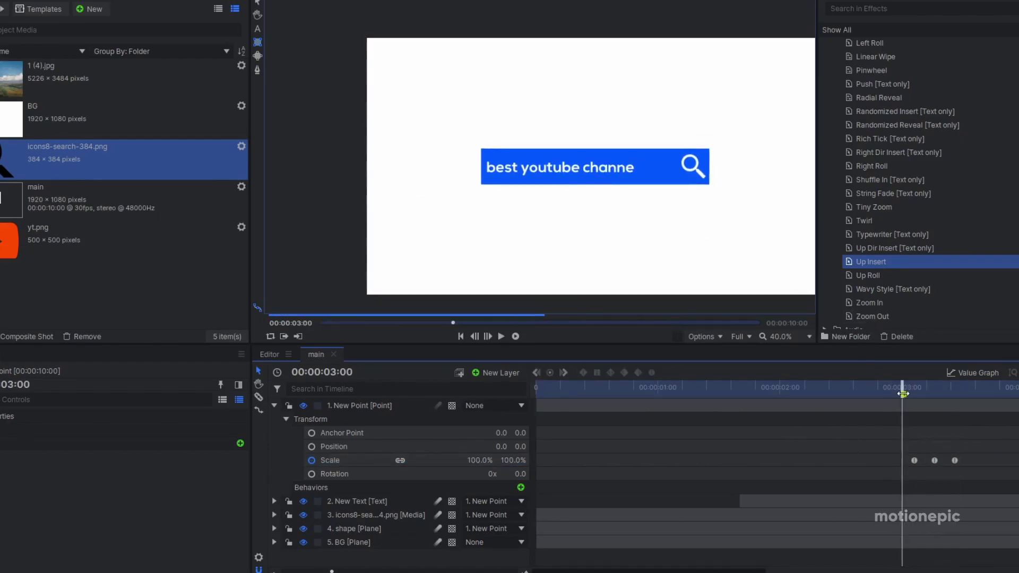
{"action": "left_click", "coordinate": [899, 389]}
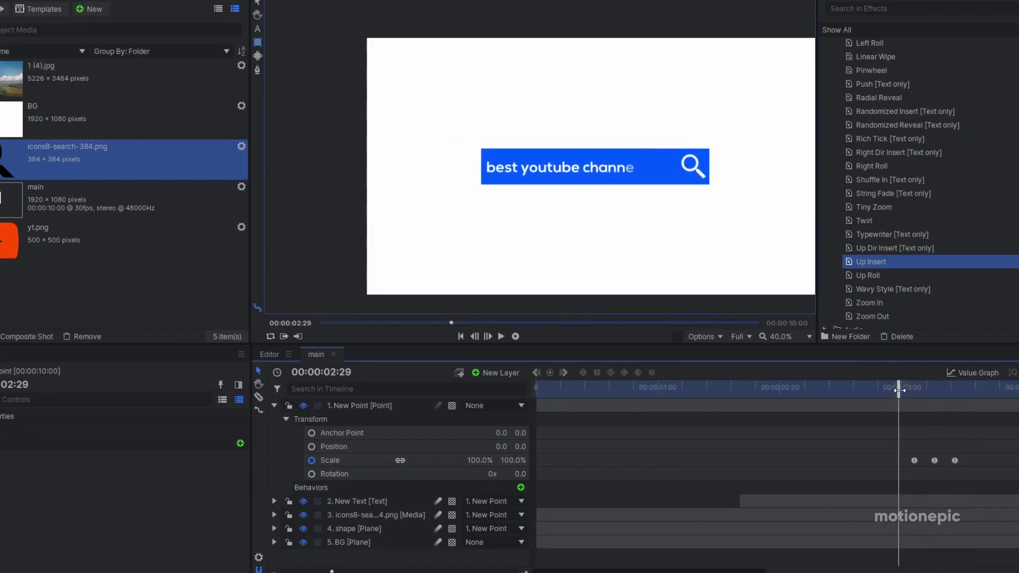
Replay the search bar's scale pulse from 00:00:02:29
{"action": "left_click", "coordinate": [899, 389]}
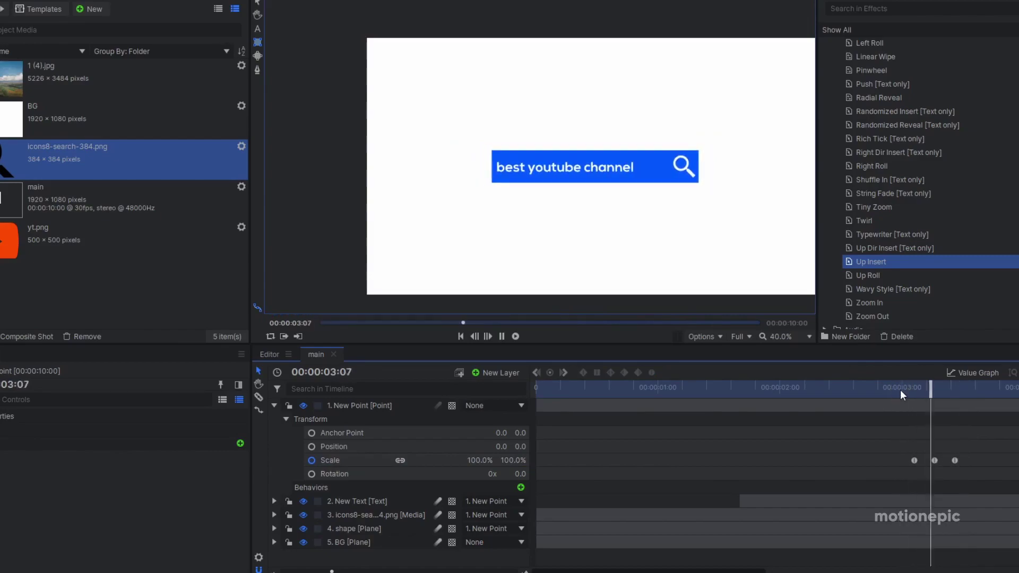
{"action": "left_click", "coordinate": [899, 389]}
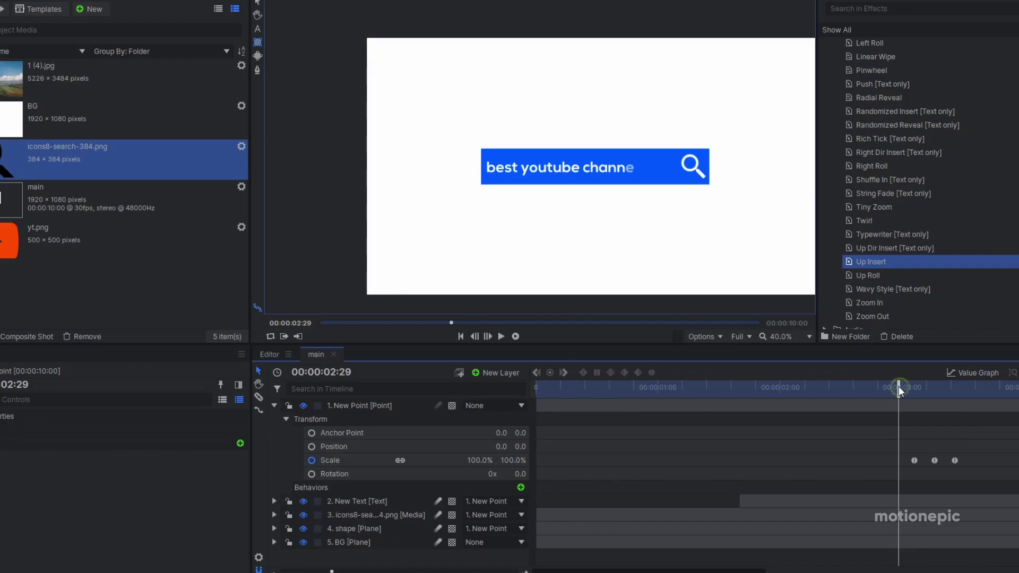
{"action": "key", "text": "space"}
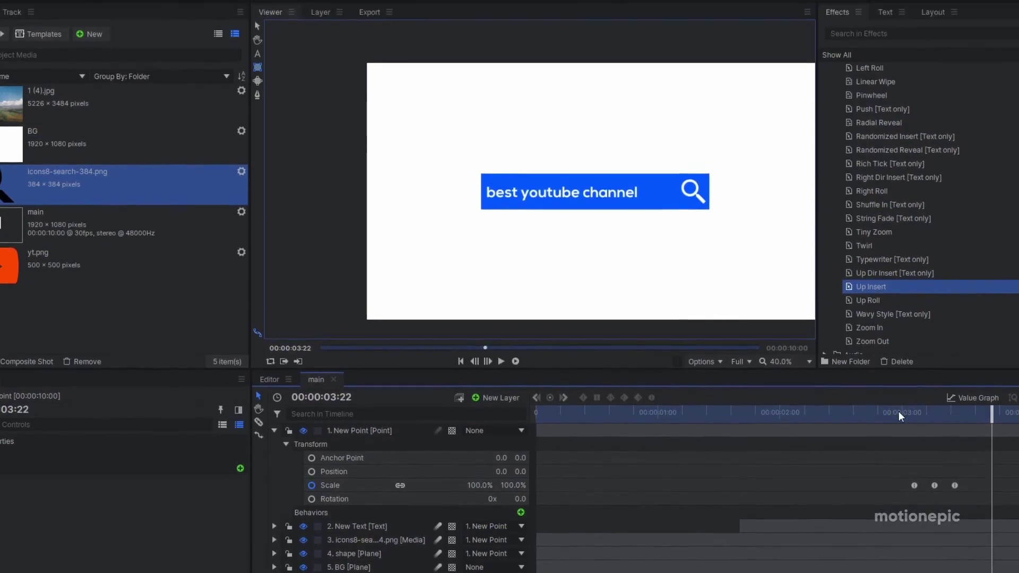
Find the Drop Shadow effect and apply it to the blue bar's shape layer
{"action": "left_click", "coordinate": [274, 431]}
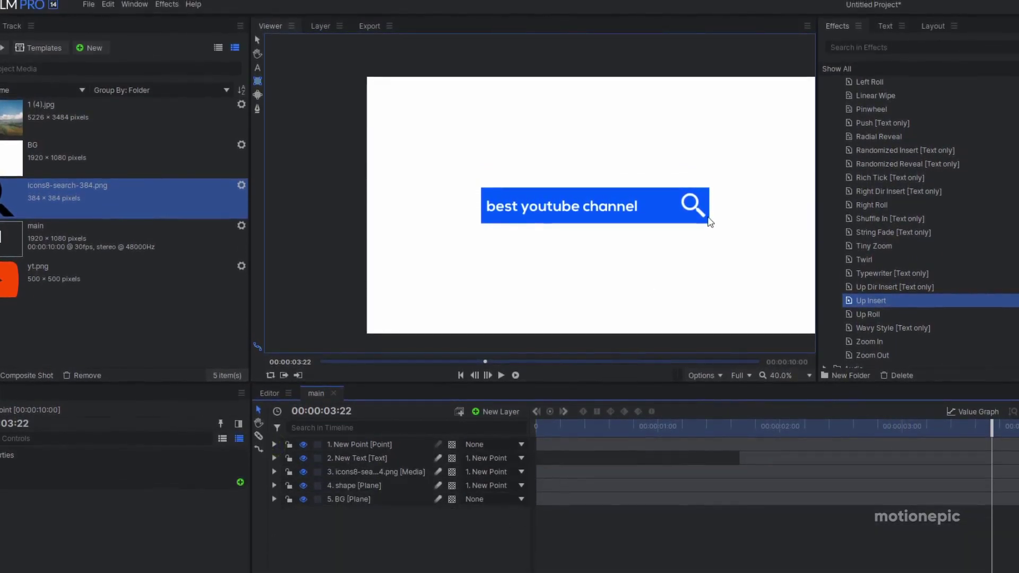
{"action": "left_click", "coordinate": [834, 27]}
{"action": "left_click", "coordinate": [854, 49]}
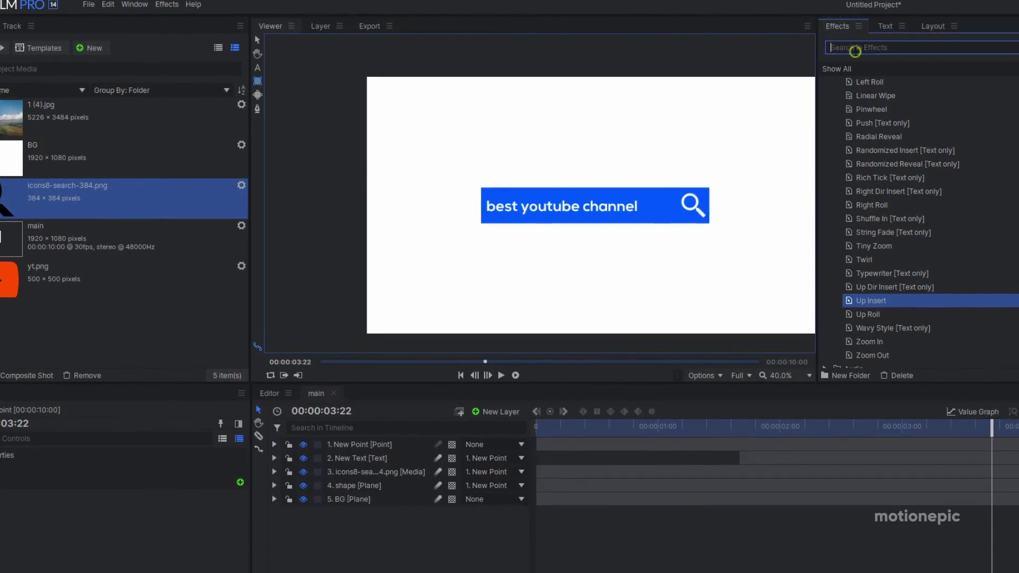
{"action": "type", "text": "drop"}
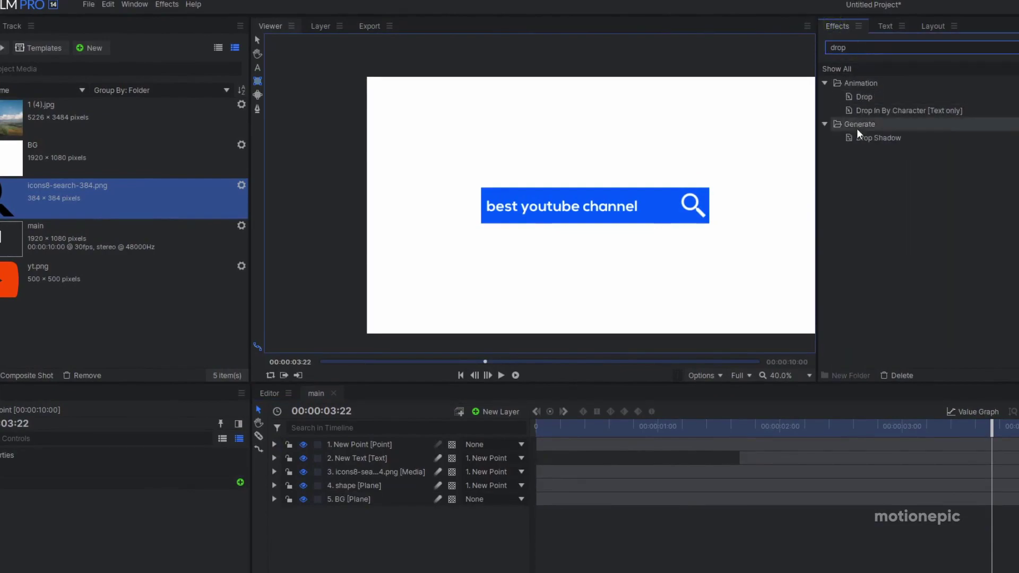
{"action": "left_click_drag", "start_coordinate": [865, 138], "coordinate": [853, 139]}
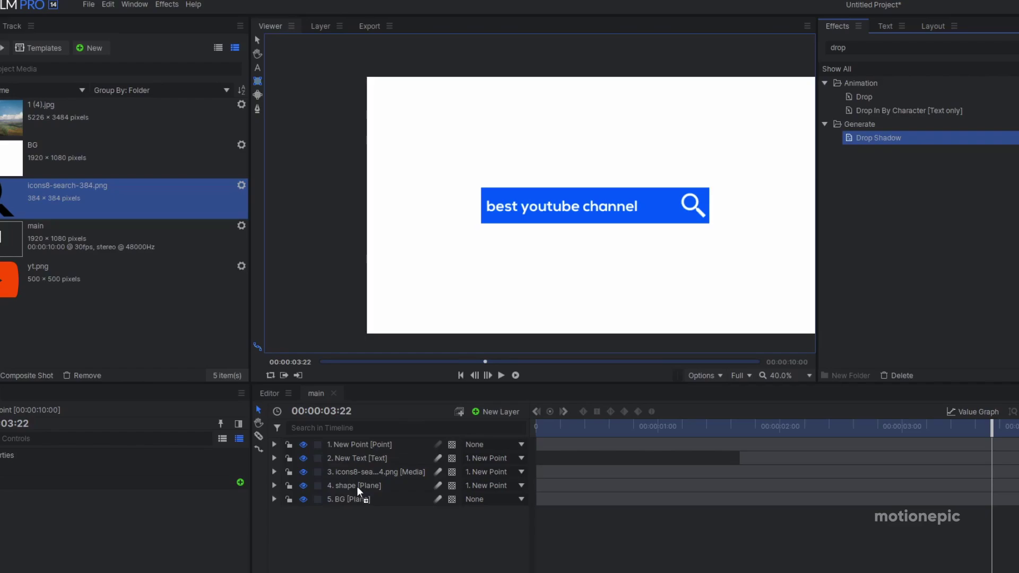
{"action": "left_click_drag", "start_coordinate": [356, 486], "coordinate": [356, 487]}
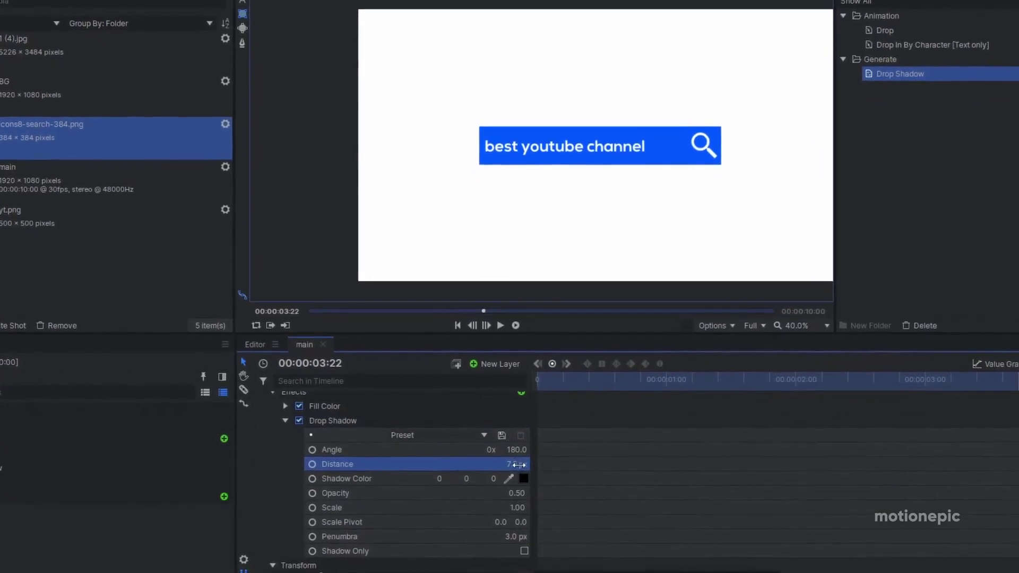
Set the shape layer's drop shadow to Distance 156.5 px, Opacity 0.16 and Penumbra 486 px
{"action": "left_click_drag", "start_coordinate": [519, 465], "coordinate": [533, 466]}
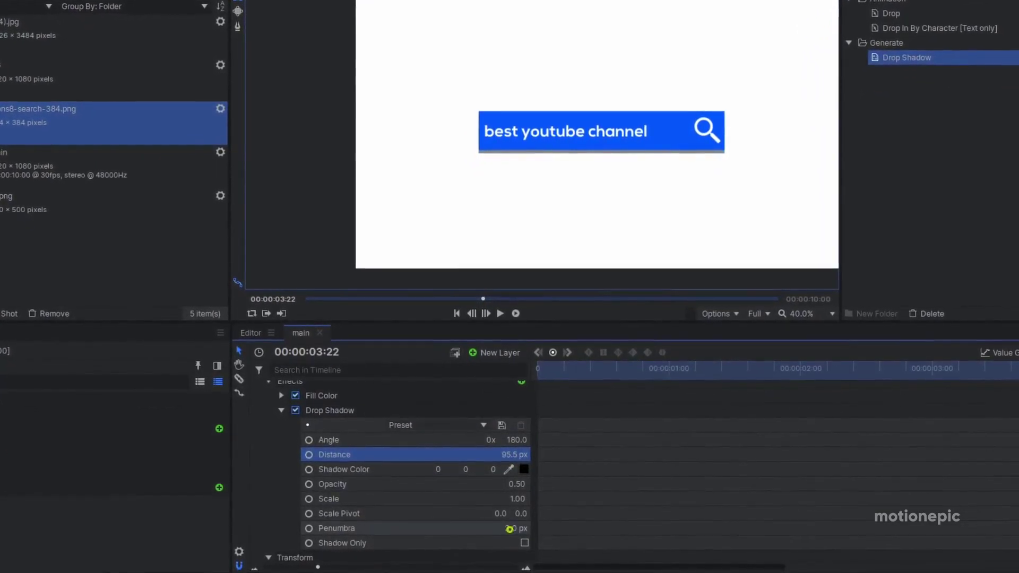
{"action": "left_click_drag", "start_coordinate": [510, 529], "coordinate": [551, 529]}
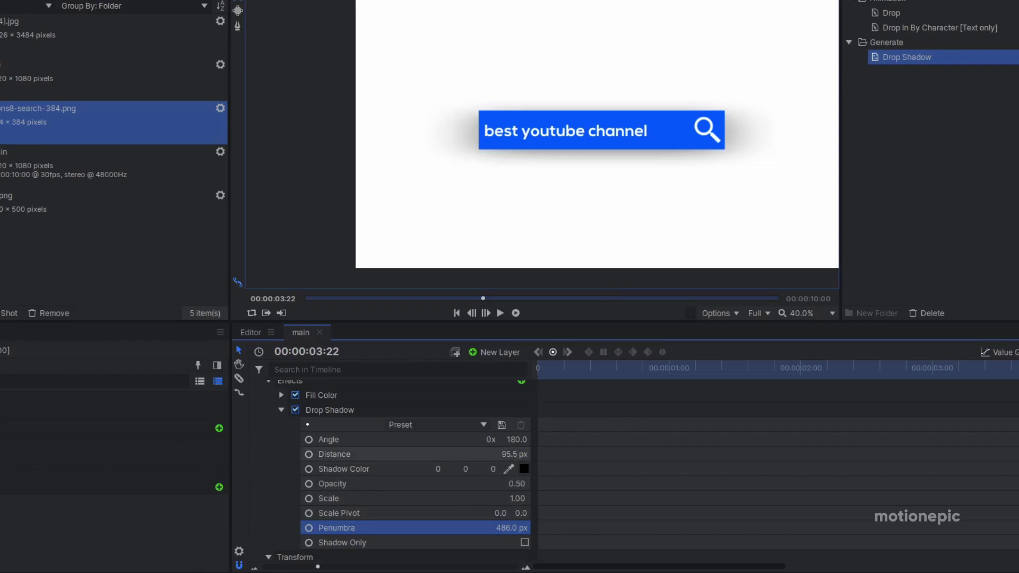
{"action": "left_click_drag", "start_coordinate": [513, 454], "coordinate": [517, 484]}
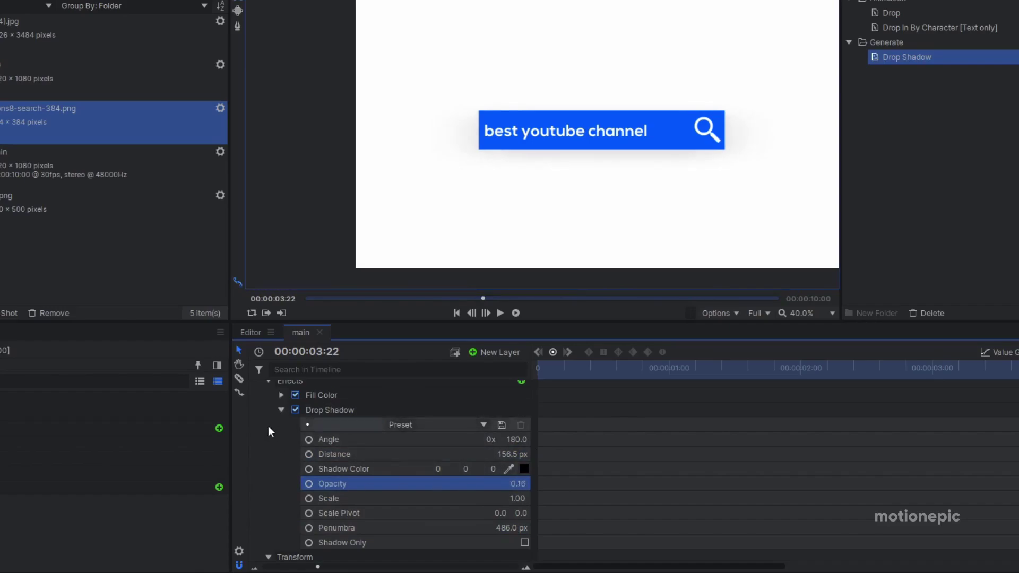
{"action": "scroll", "coordinate": [269, 425], "scroll_direction": "up", "scroll_amount": 3}
{"action": "left_click", "coordinate": [255, 430]}
{"action": "left_click", "coordinate": [326, 497]}
Preview the search bar animation from near the start of the timeline to check the drop shadow
{"action": "left_click", "coordinate": [546, 368]}
{"action": "key", "text": "space"}
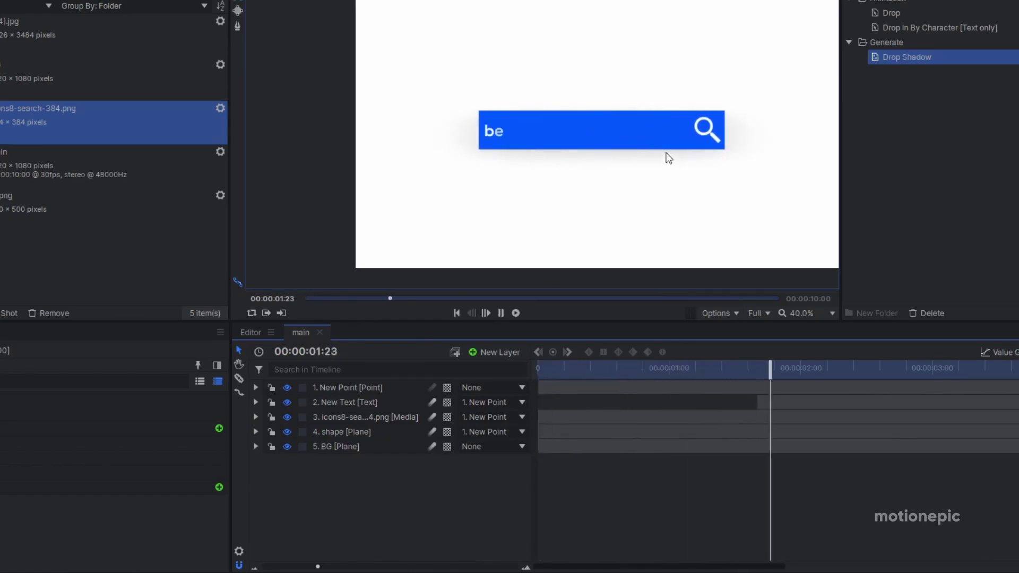
{"action": "key", "text": "space"}
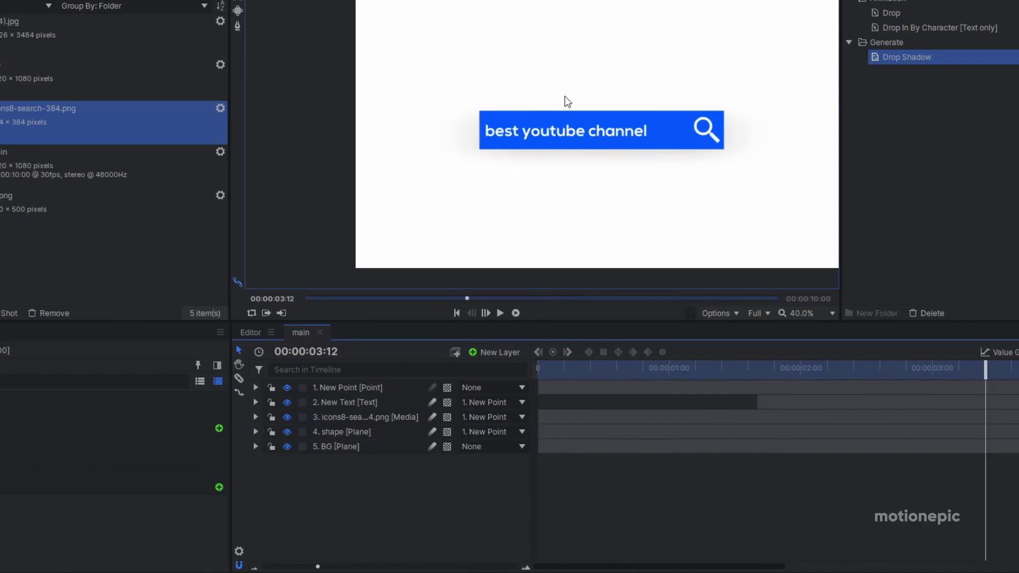
{"action": "left_click_drag", "start_coordinate": [655, 160], "coordinate": [625, 161]}
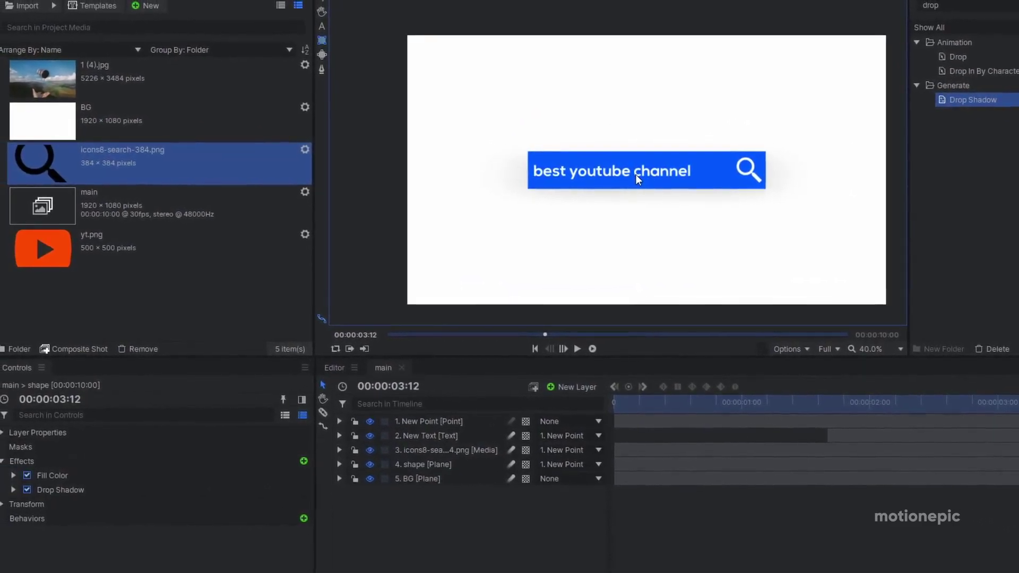
Add 1 (4).jpg as the topmost layer of the main composite shot and scale it to 41%
{"action": "left_click", "coordinate": [72, 81]}
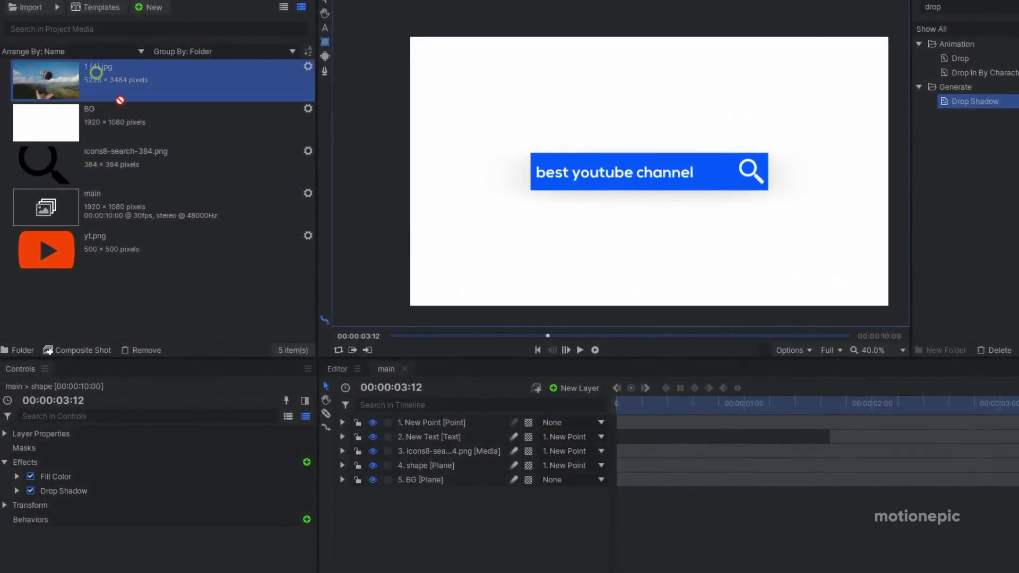
{"action": "left_click_drag", "start_coordinate": [120, 101], "coordinate": [431, 418]}
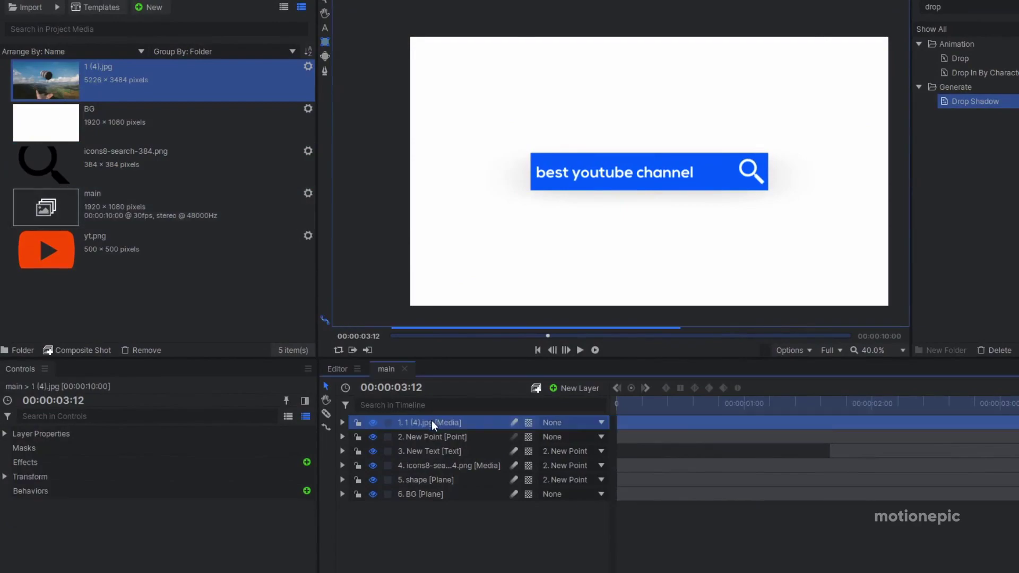
{"action": "left_click", "coordinate": [663, 403]}
{"action": "left_click", "coordinate": [343, 422]}
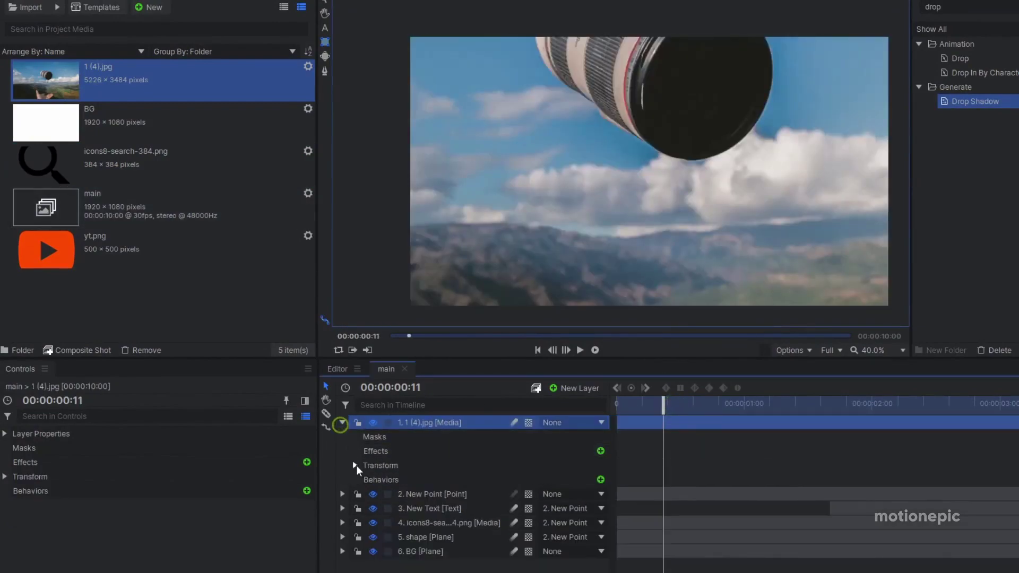
{"action": "left_click", "coordinate": [354, 466]}
{"action": "left_click_drag", "start_coordinate": [562, 524], "coordinate": [531, 524]}
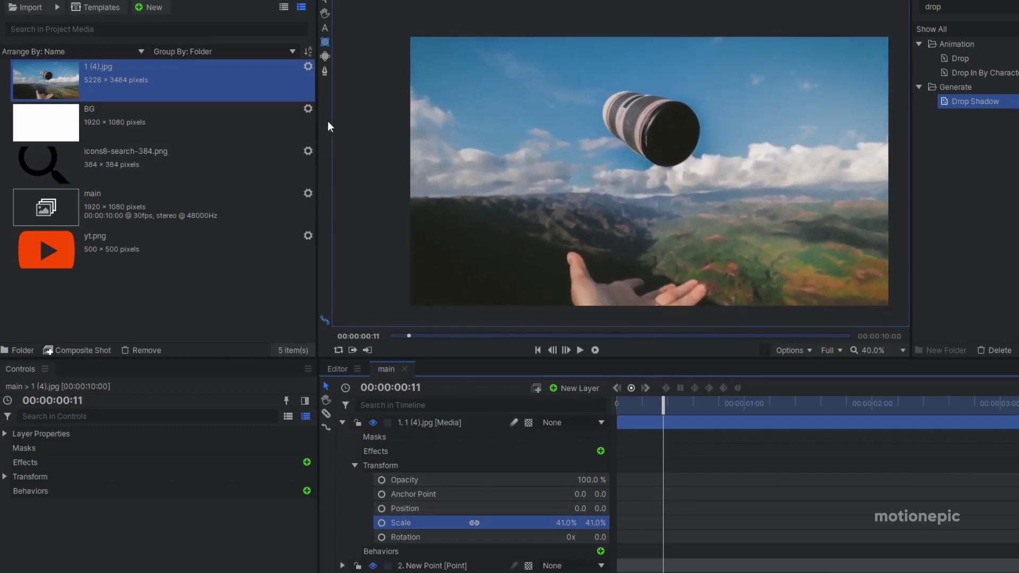
{"action": "left_click", "coordinate": [326, 2]}
{"action": "left_click", "coordinate": [342, 422]}
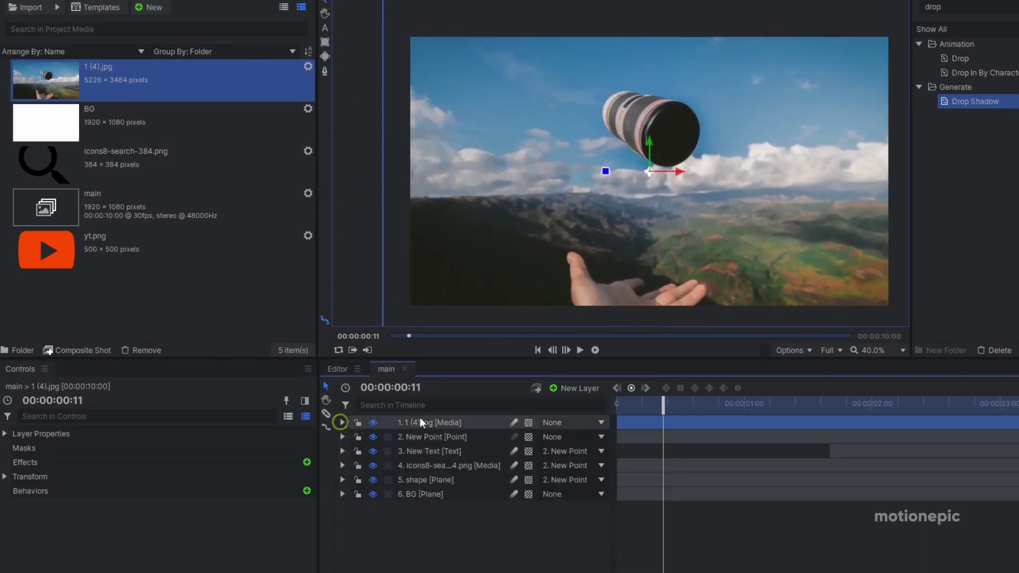
Turn the 1 (4).jpg layer into a composite shot named "your channel info", using Current Timeline properties and Move with Layer
{"action": "right_click", "coordinate": [430, 422]}
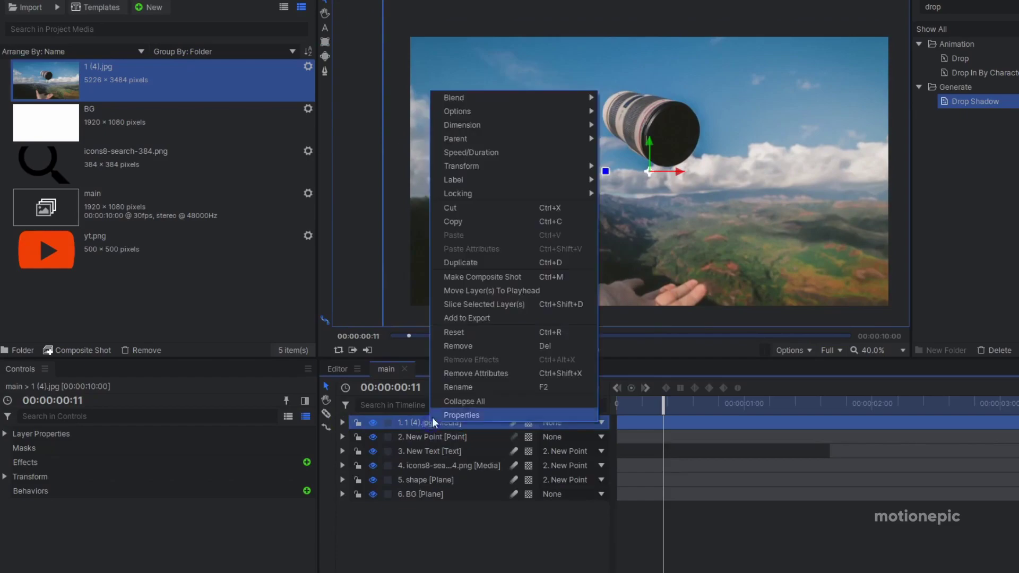
{"action": "left_click", "coordinate": [465, 281]}
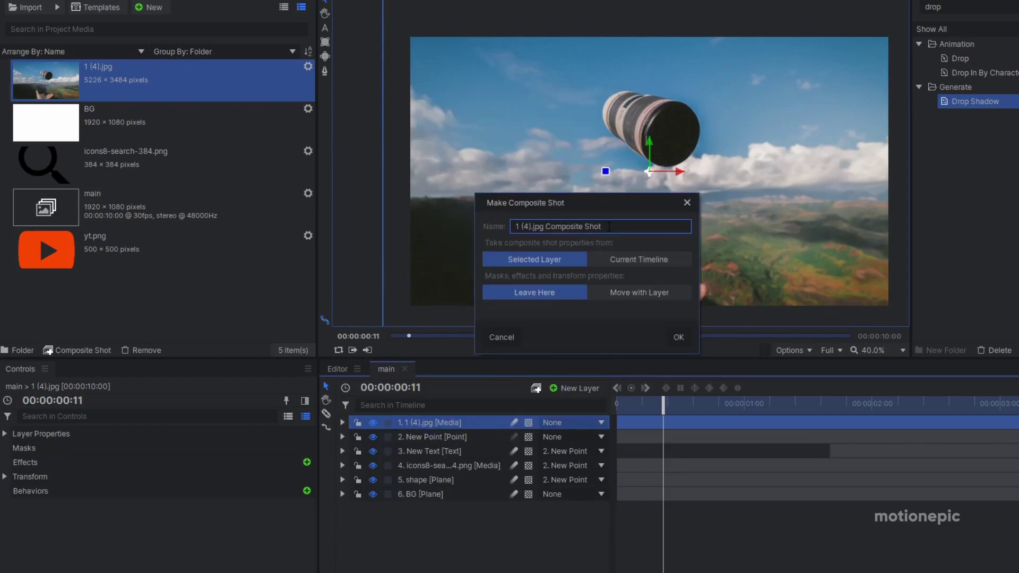
{"action": "left_click", "coordinate": [626, 259]}
{"action": "left_click", "coordinate": [626, 293]}
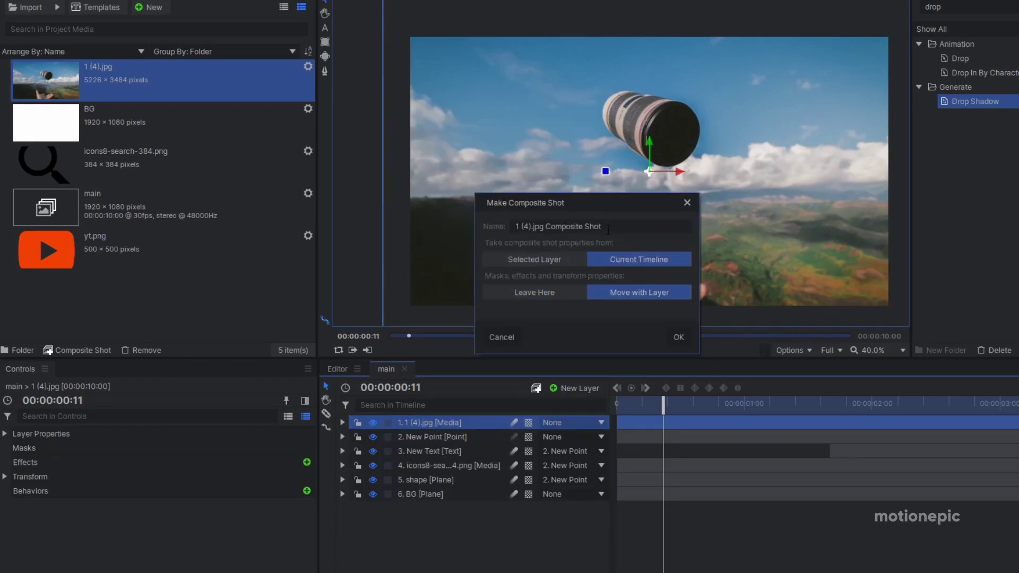
{"action": "left_click", "coordinate": [608, 229]}
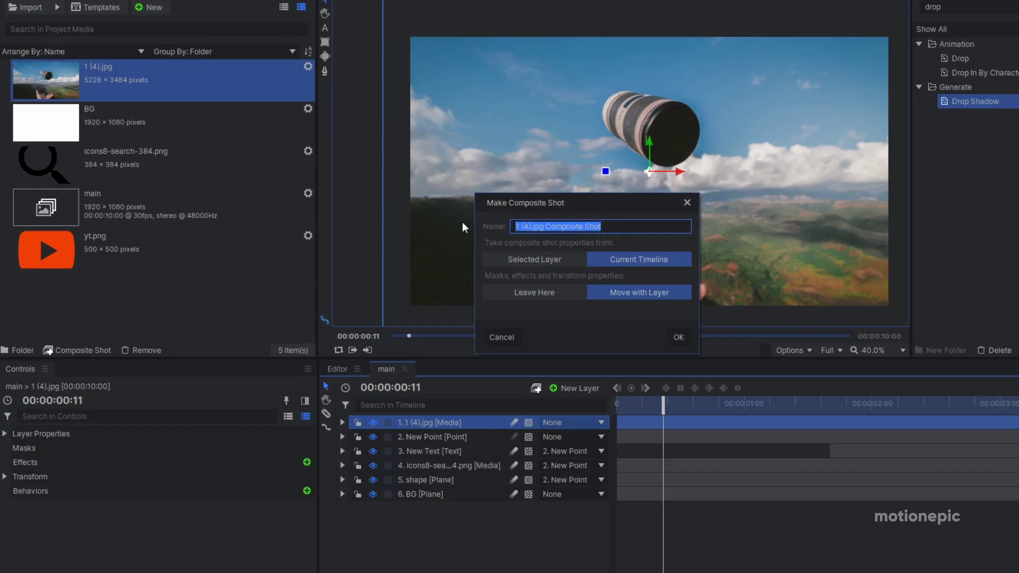
{"action": "type", "text": "yop"}
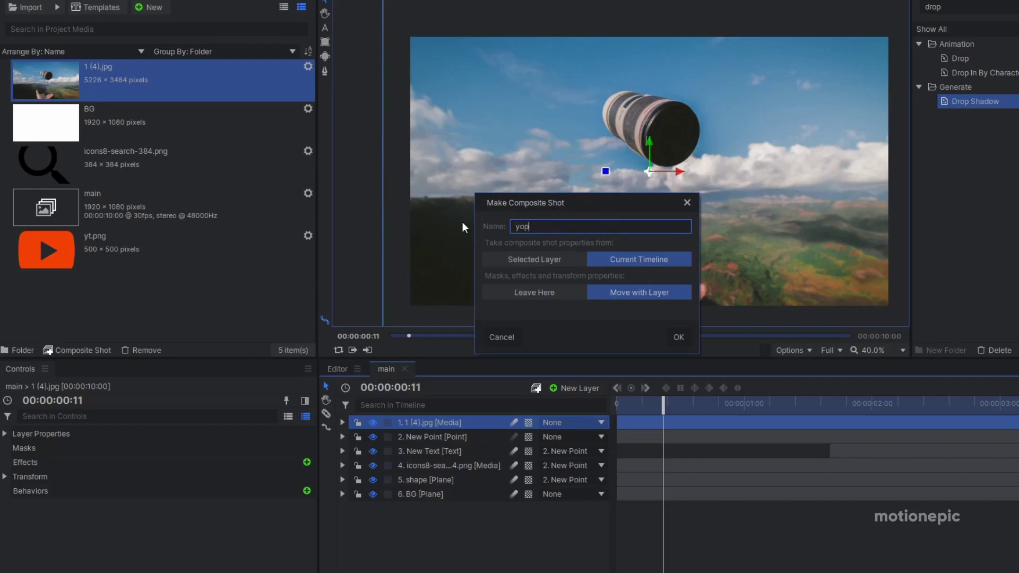
{"action": "key", "text": "BackSpace"}
{"action": "type", "text": "ur cha"}
{"action": "type", "text": "nnel in"}
{"action": "type", "text": "tro"}
{"action": "left_click", "coordinate": [679, 337]}
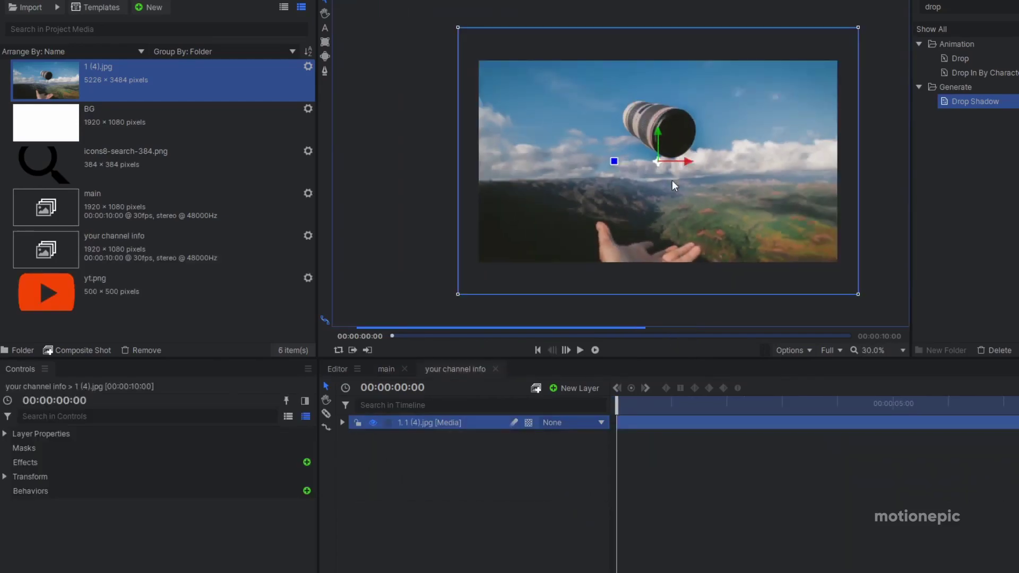
Add yt.png above the photo layer in the "your channel info" composite shot and scale it to 53%
{"action": "scroll", "coordinate": [657, 176], "scroll_direction": "up", "scroll_amount": 1}
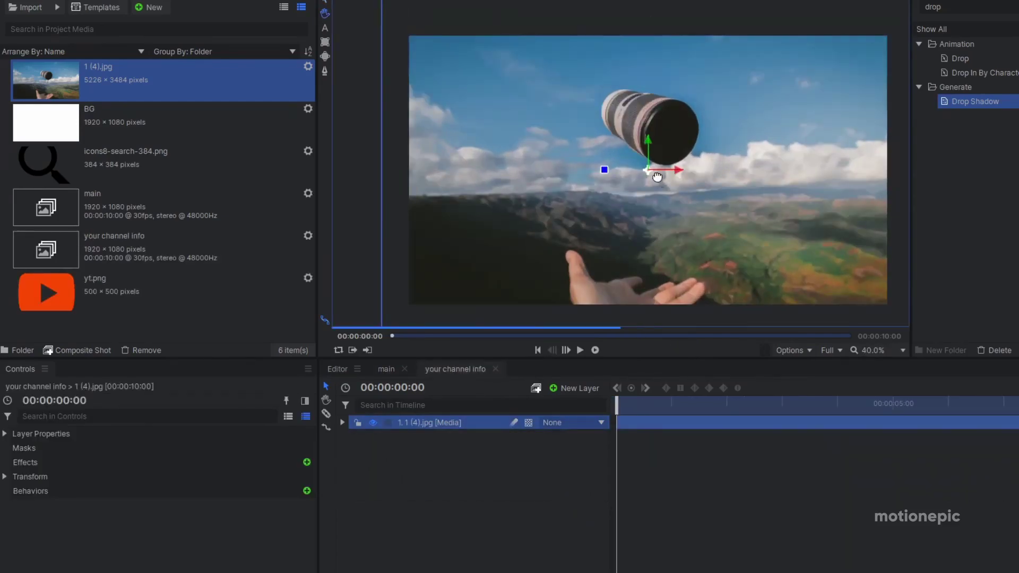
{"action": "left_click_drag", "start_coordinate": [119, 300], "coordinate": [336, 395]}
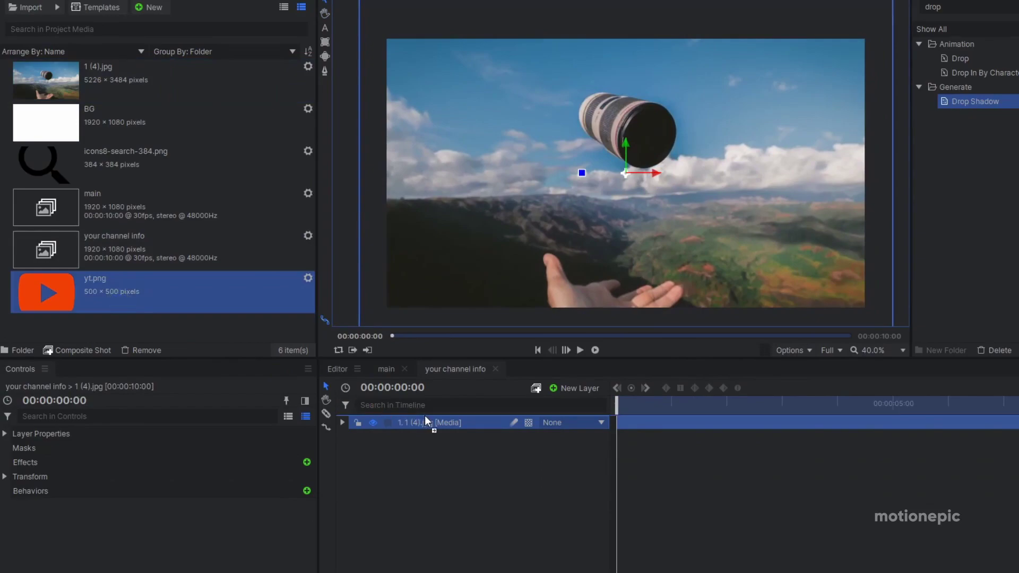
{"action": "left_click_drag", "start_coordinate": [424, 416], "coordinate": [425, 419]}
{"action": "left_click", "coordinate": [341, 422]}
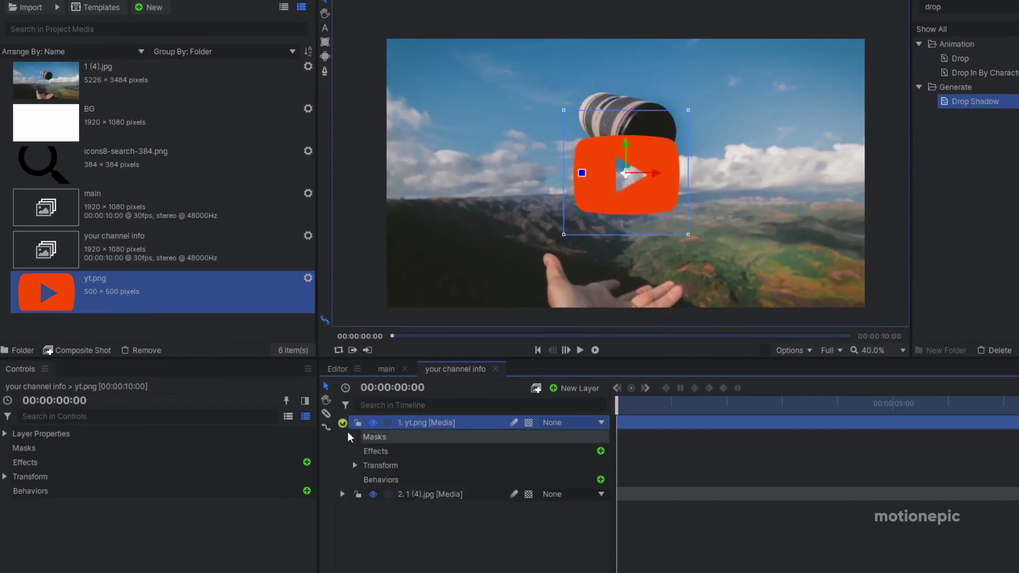
{"action": "left_click", "coordinate": [348, 466]}
{"action": "left_click", "coordinate": [355, 466]}
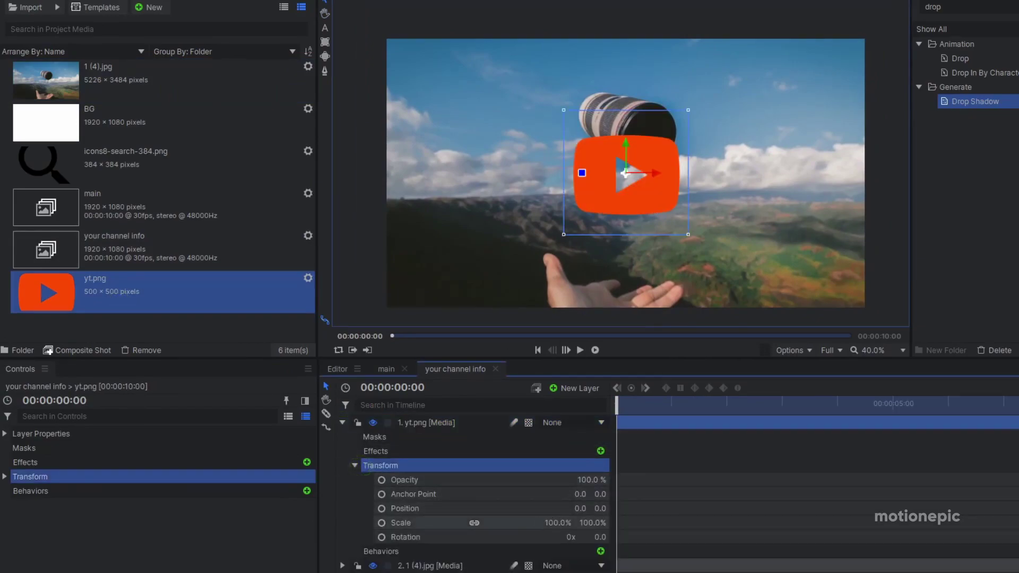
{"action": "left_click_drag", "start_coordinate": [551, 523], "coordinate": [528, 523]}
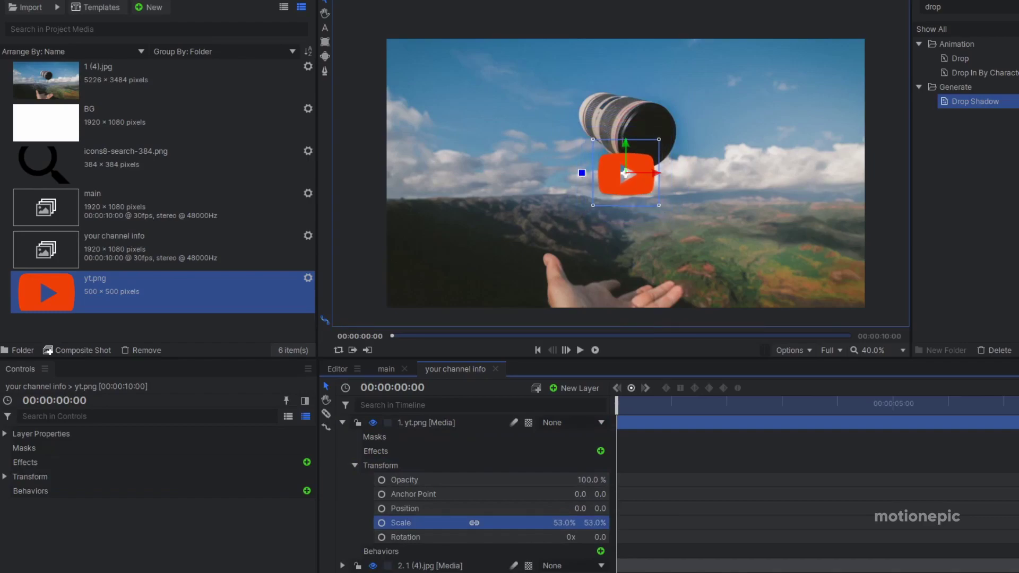
{"action": "left_click", "coordinate": [342, 423]}
Add a text layer reading "your channel" at size 44 just below the YouTube logo, and close the "your channel info" composite shot
{"action": "left_click", "coordinate": [564, 386]}
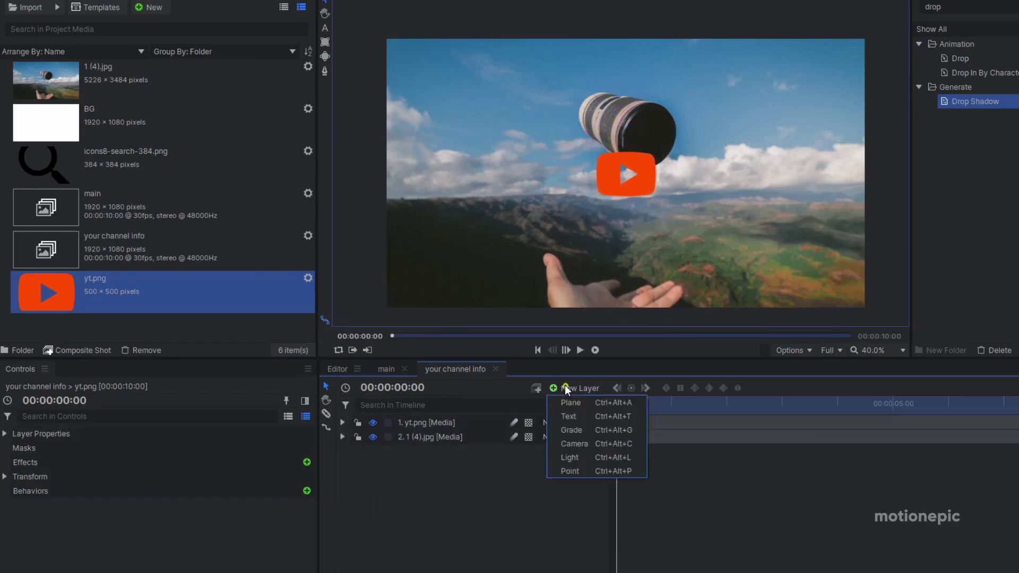
{"action": "left_click", "coordinate": [577, 416]}
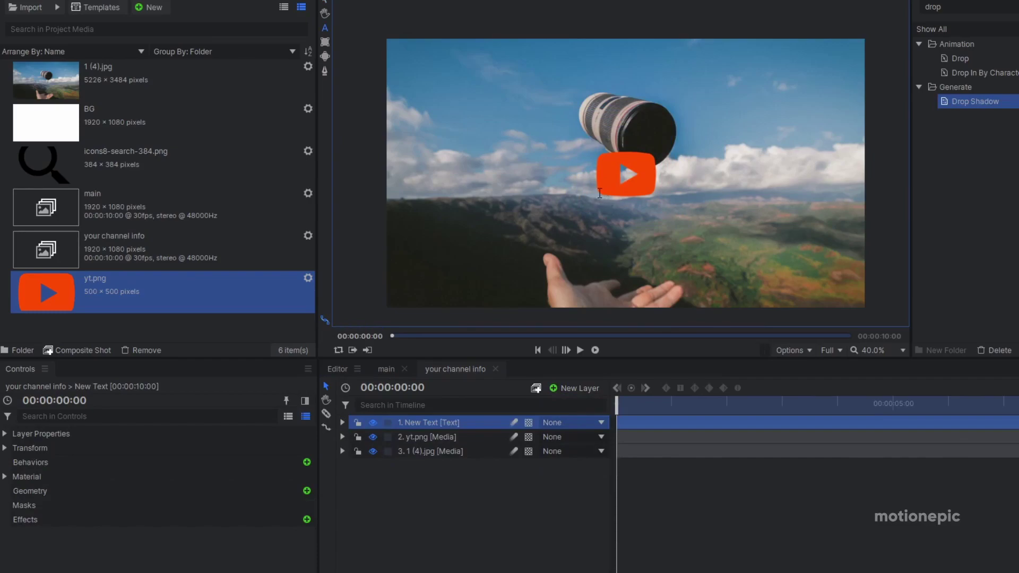
{"action": "type", "text": "your"}
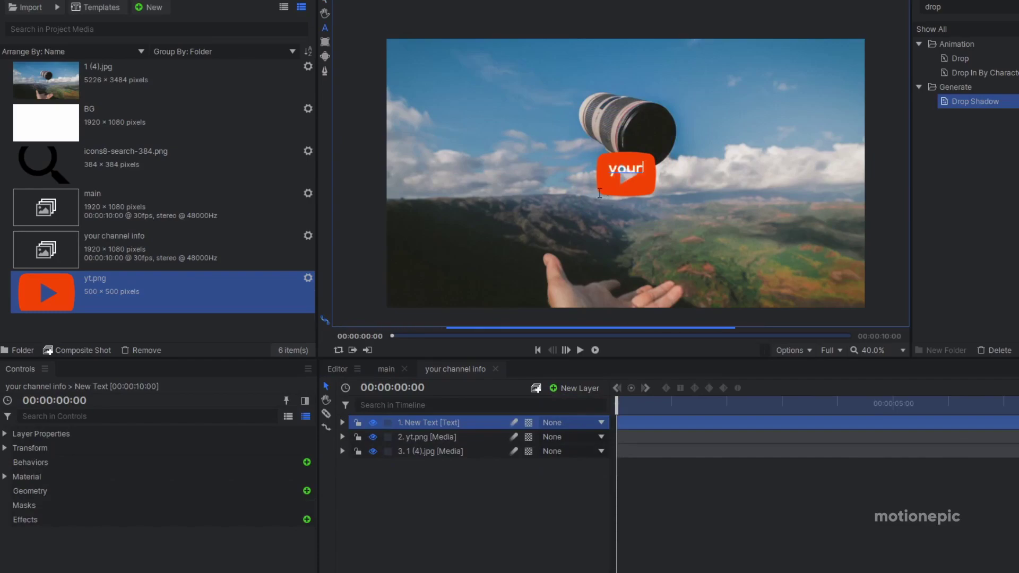
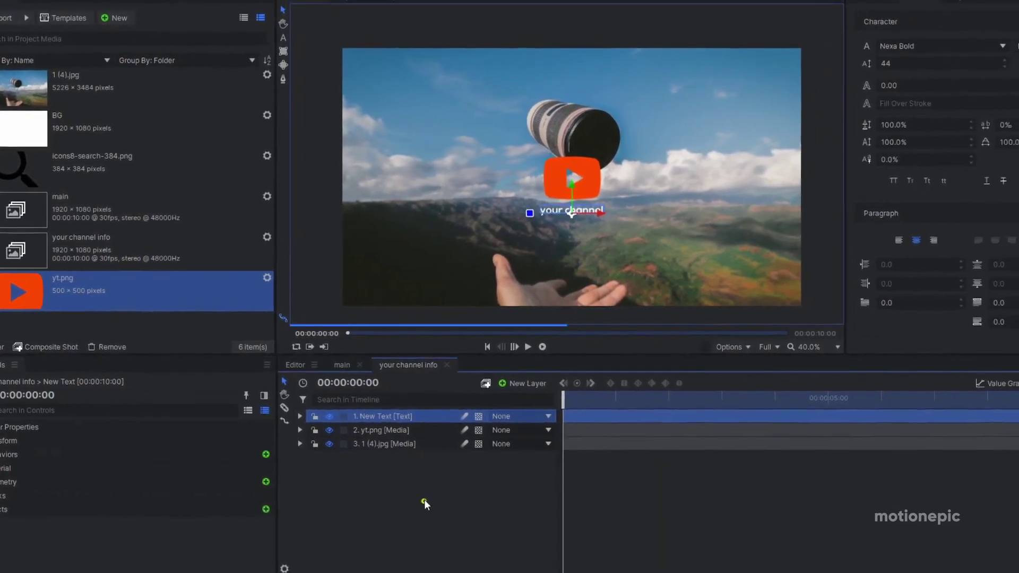
{"action": "left_click", "coordinate": [446, 364]}
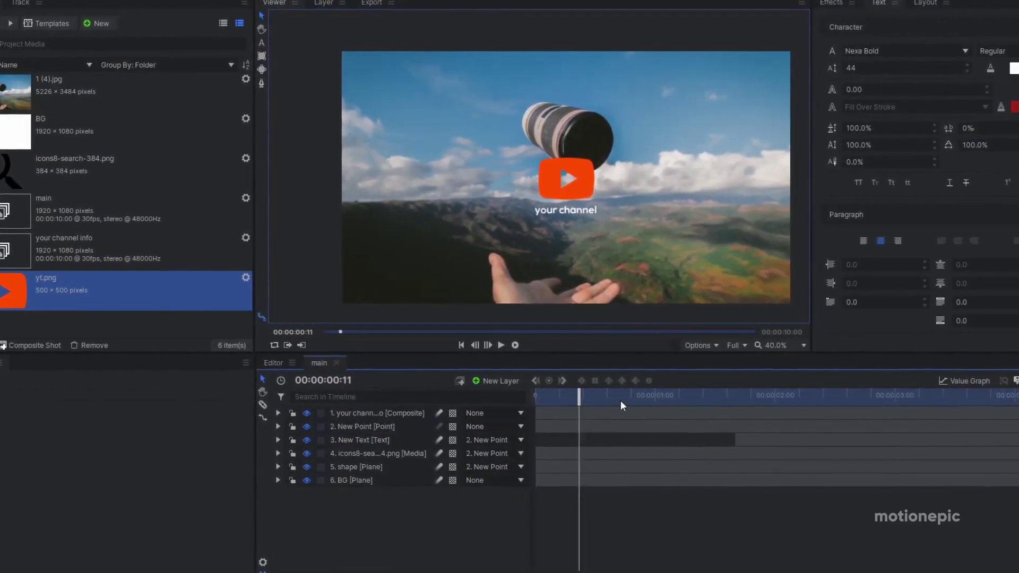
Hide the "your channel info" layer and place the playhead on the New Point layer's last Scale keyframe, at 00:00:03:13
{"action": "left_click_drag", "start_coordinate": [731, 396], "coordinate": [863, 399]}
{"action": "left_click", "coordinate": [304, 412]}
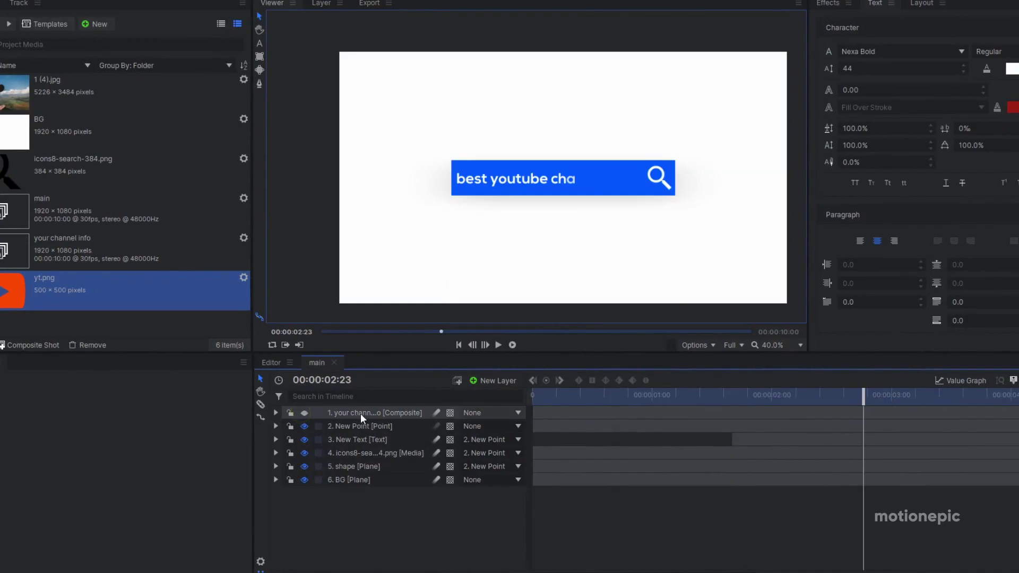
{"action": "left_click_drag", "start_coordinate": [864, 397], "coordinate": [940, 401]}
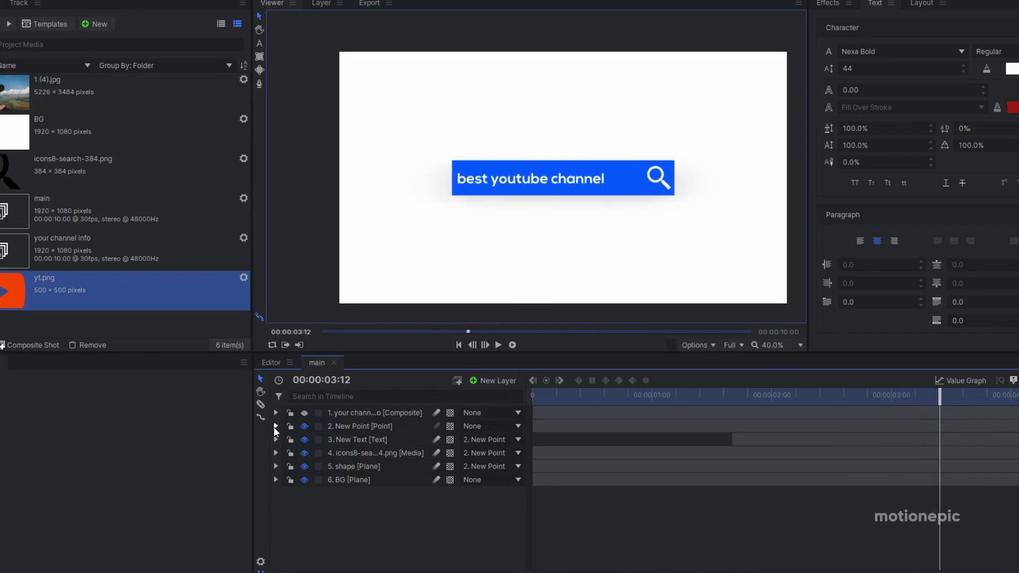
{"action": "left_click", "coordinate": [275, 425]}
{"action": "left_click", "coordinate": [942, 479]}
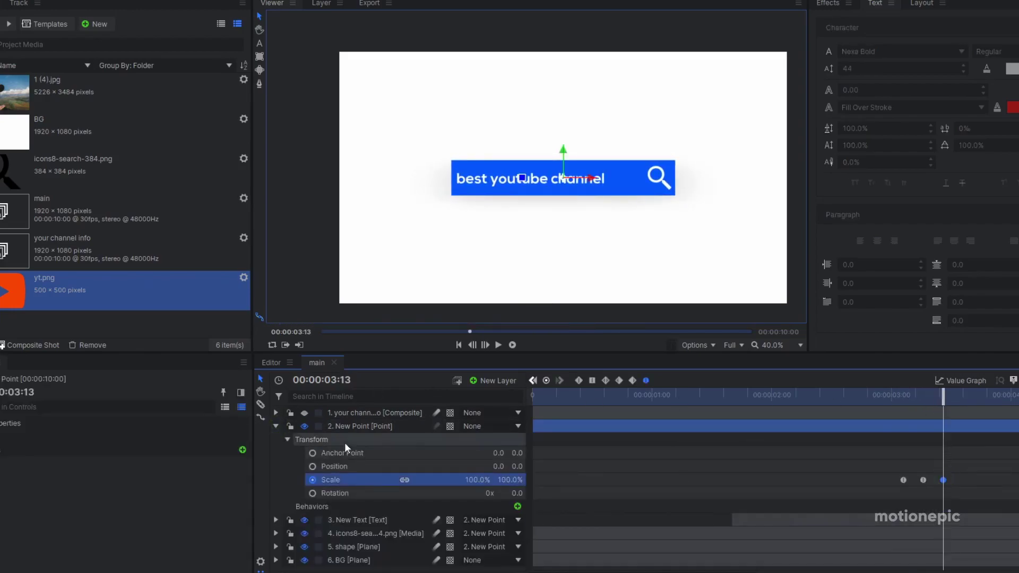
{"action": "left_click", "coordinate": [345, 440]}
Draw a circular mask on the "your channel info" layer, centred on the frame and large enough to enclose it completely
{"action": "left_click", "coordinate": [355, 412]}
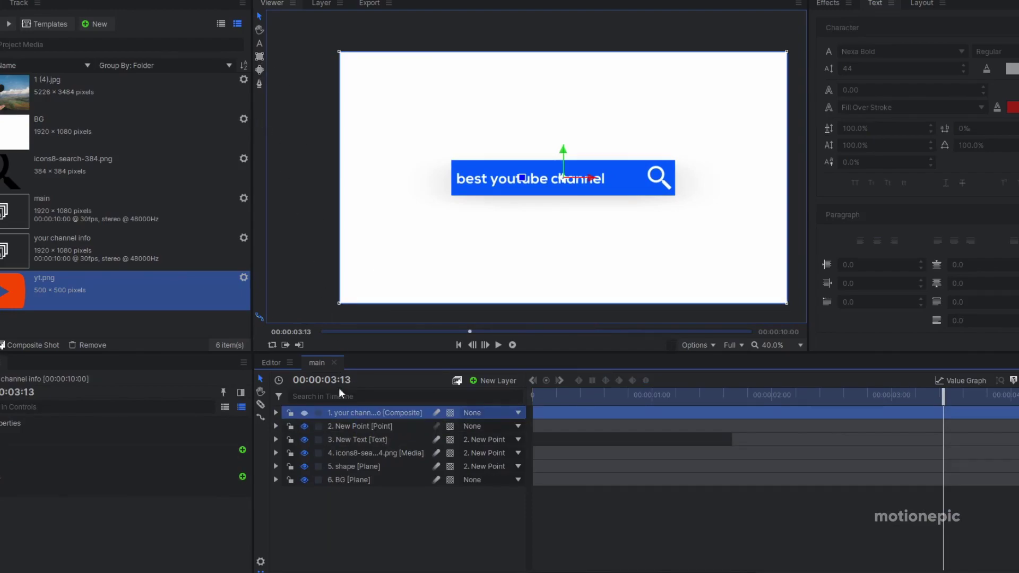
{"action": "left_click", "coordinate": [259, 70]}
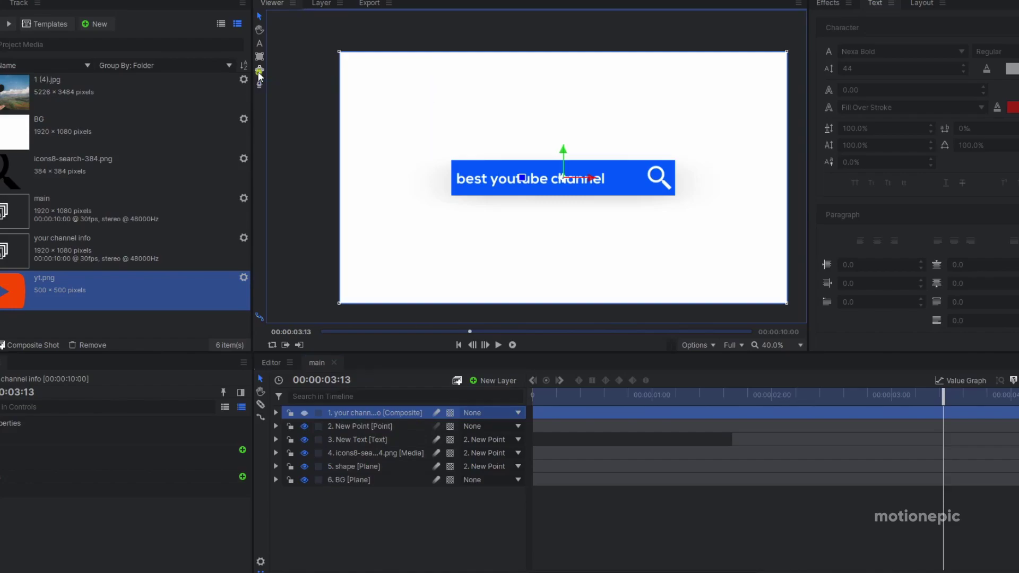
{"action": "left_click_drag", "start_coordinate": [562, 177], "coordinate": [943, 420]}
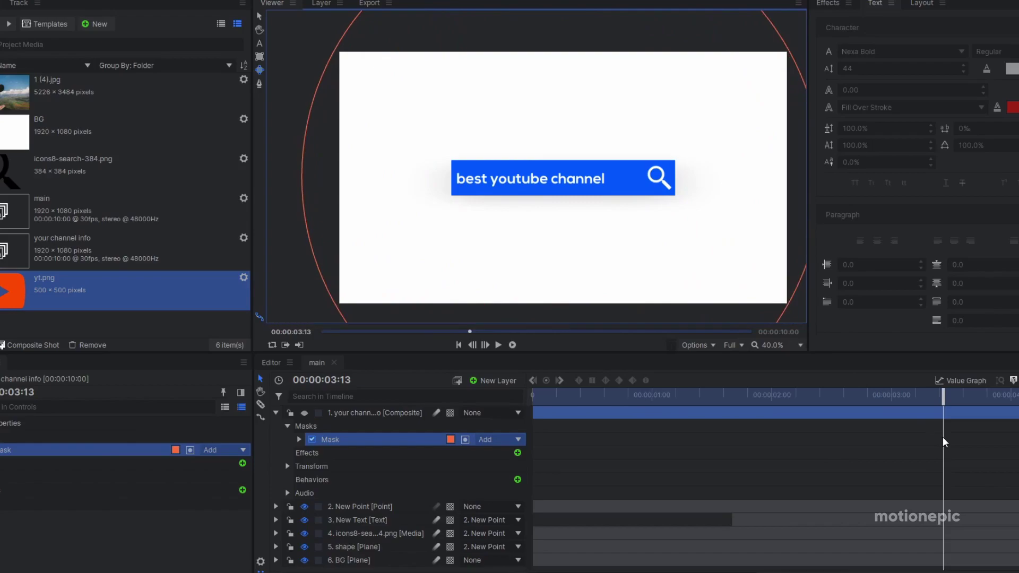
Show the "your channel info" layer again and keyframe its mask's Scale from 0% at 00:00:03:13 to 100% at 00:00:04:00
{"action": "left_click", "coordinate": [299, 439]}
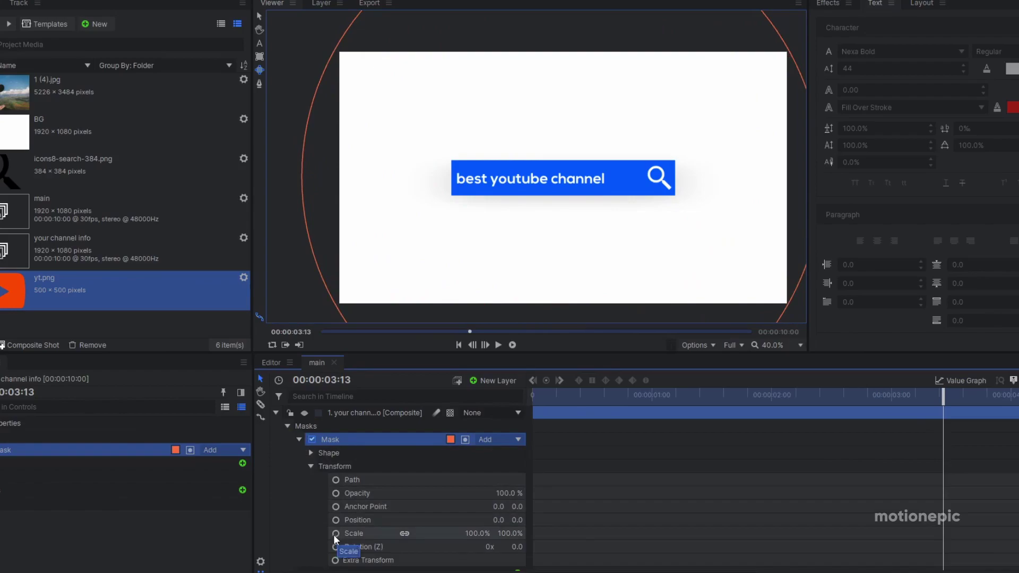
{"action": "left_click", "coordinate": [335, 533]}
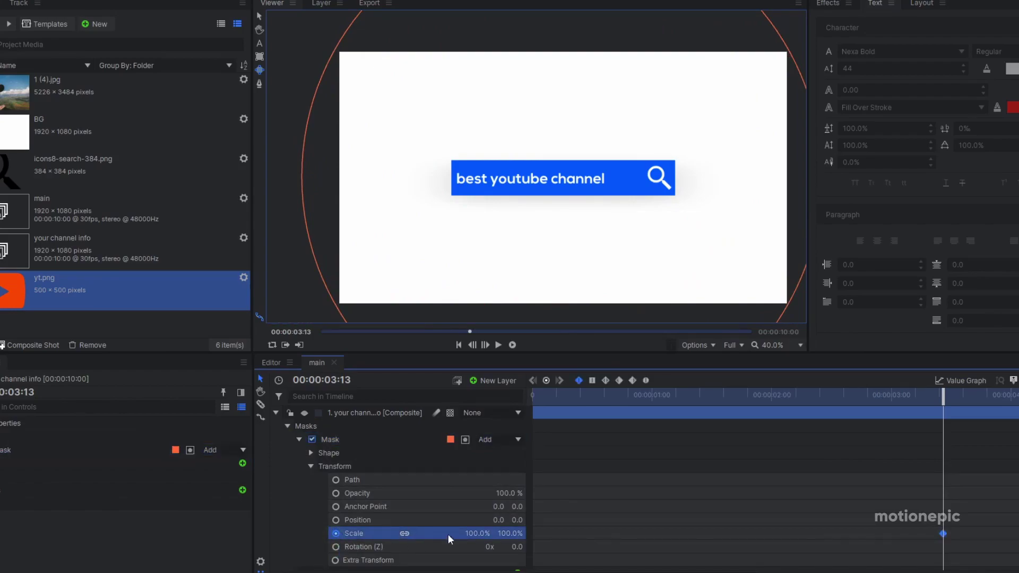
{"action": "left_click", "coordinate": [467, 533]}
{"action": "type", "text": "0"}
{"action": "key", "text": "Return"}
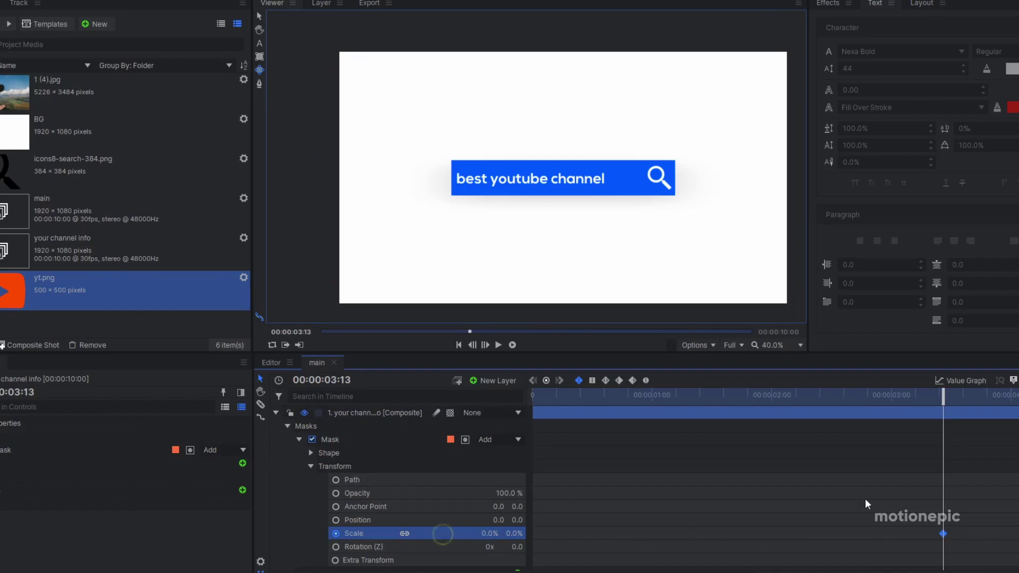
{"action": "left_click_drag", "start_coordinate": [942, 398], "coordinate": [1011, 398]}
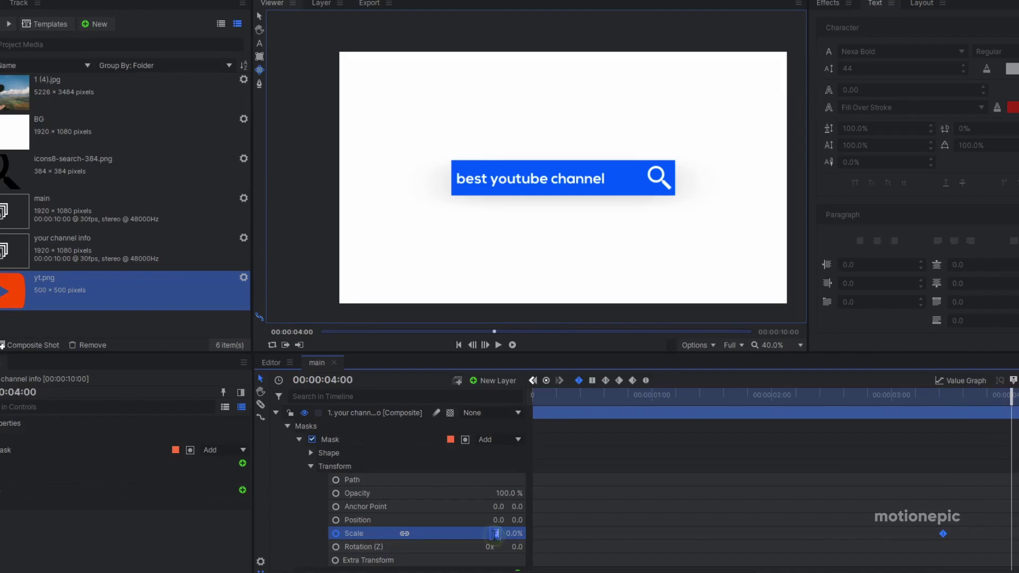
{"action": "key", "text": "Return"}
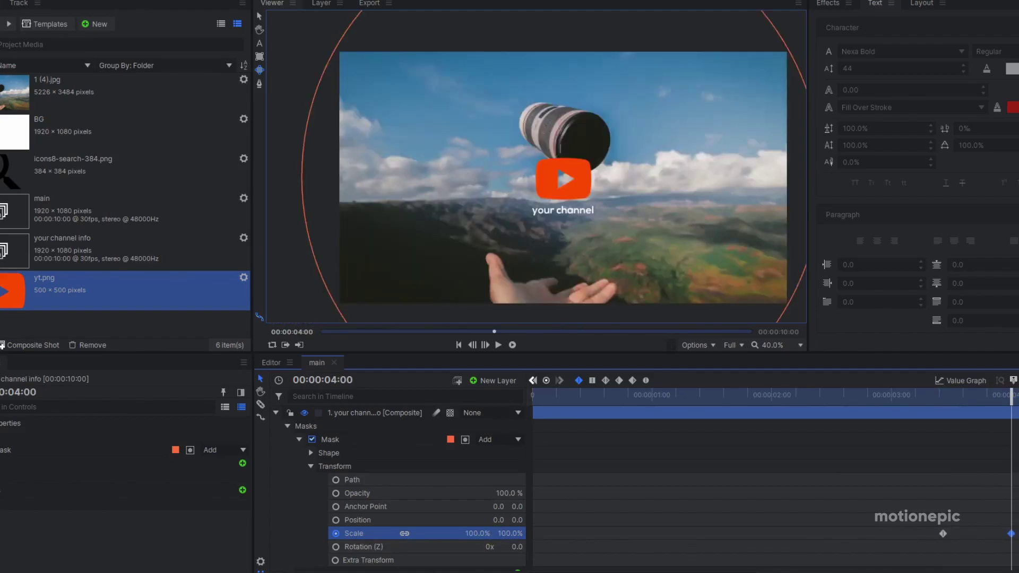
Ease both mask Scale keyframes with Bezier curves and lengthen the end keyframe's handle back toward the first keyframe's time in the value graph
{"action": "left_click_drag", "start_coordinate": [919, 549], "coordinate": [919, 550]}
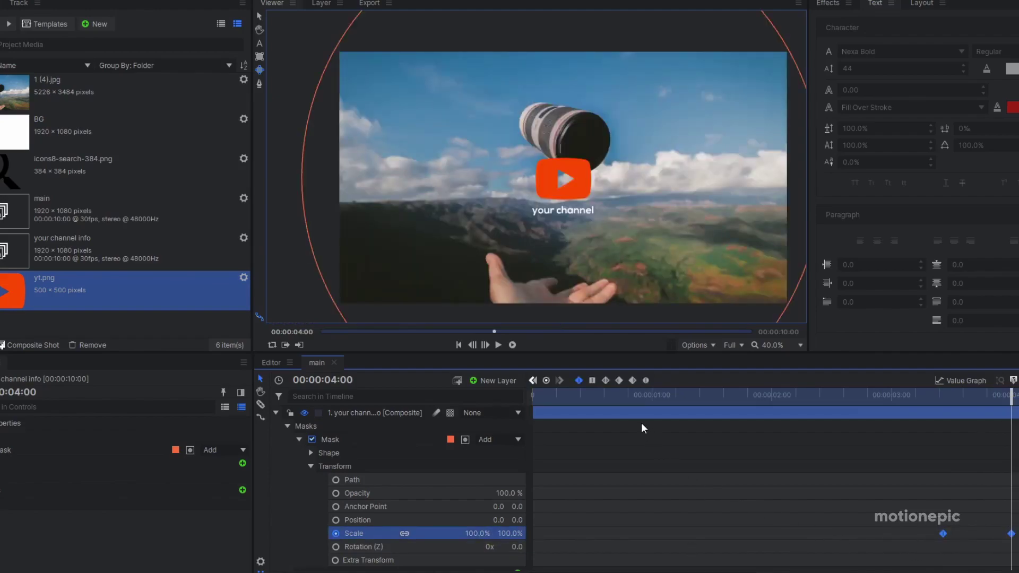
{"action": "left_click", "coordinate": [647, 380]}
{"action": "left_click", "coordinate": [949, 381]}
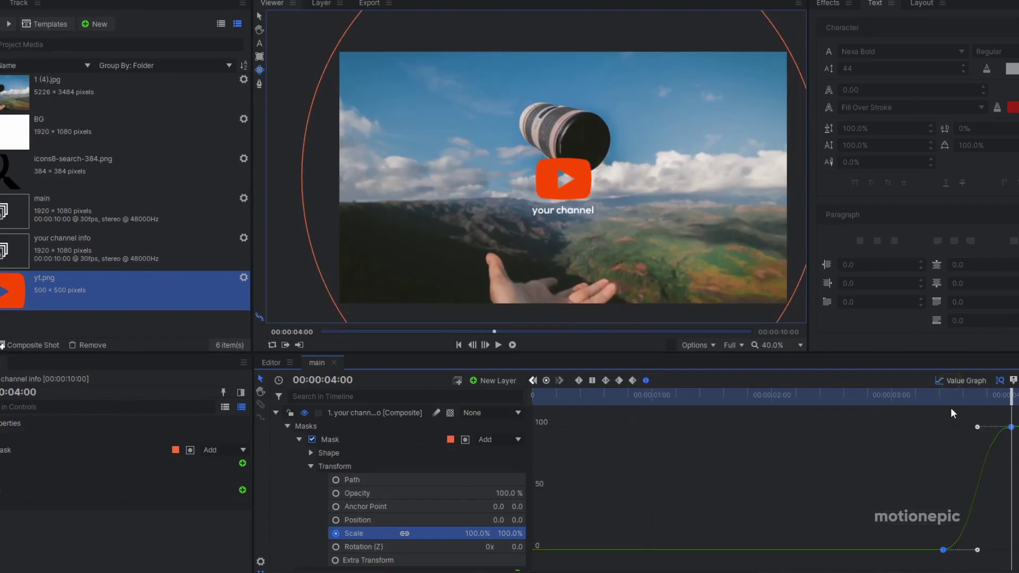
{"action": "left_click_drag", "start_coordinate": [975, 426], "coordinate": [919, 426]}
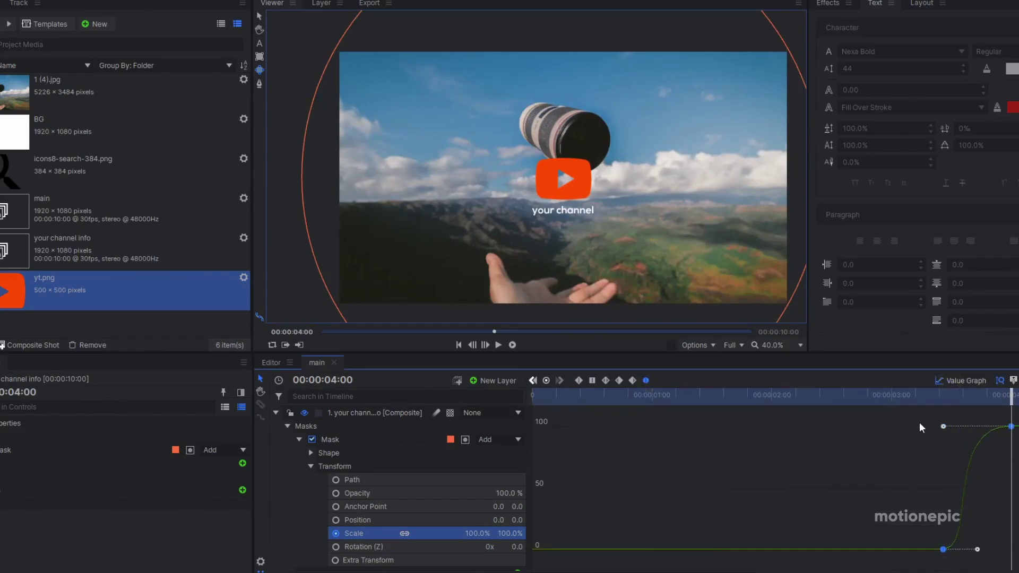
{"action": "left_click", "coordinate": [957, 379]}
Preview the circular reveal and slow it by moving the mask's end Scale keyframe to about 00:00:04:10
{"action": "left_click", "coordinate": [903, 399]}
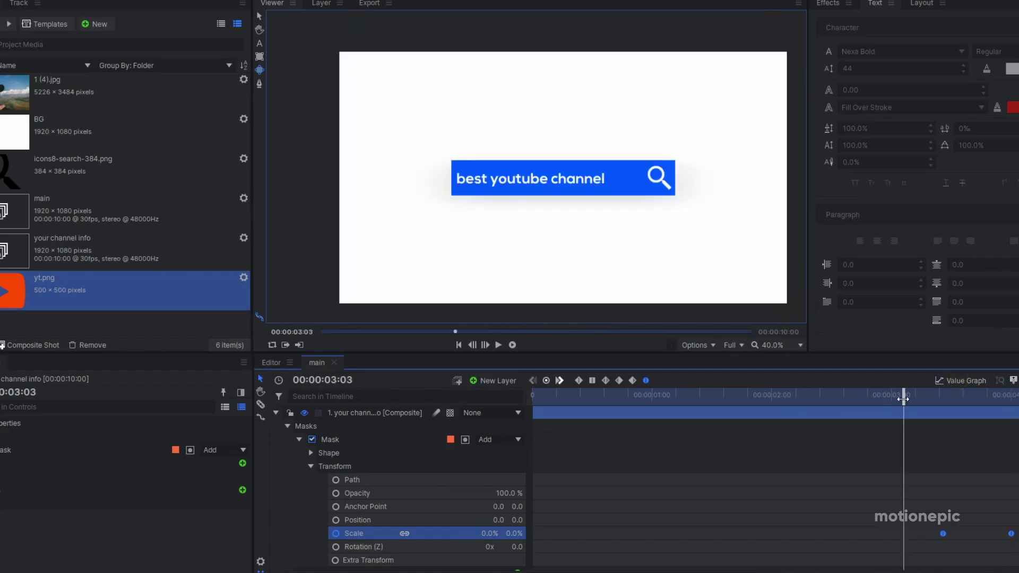
{"action": "key", "text": "space"}
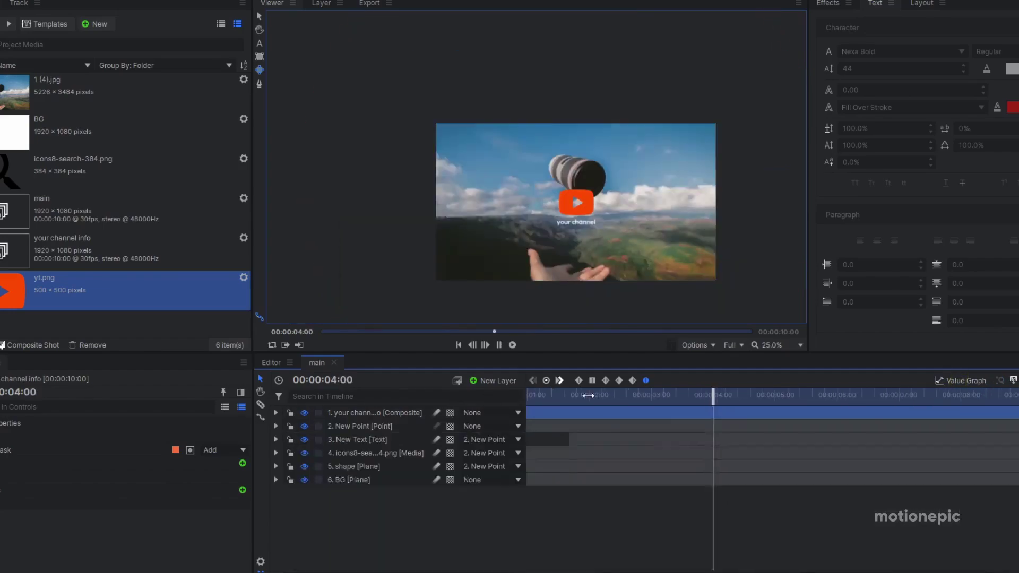
{"action": "key", "text": "space"}
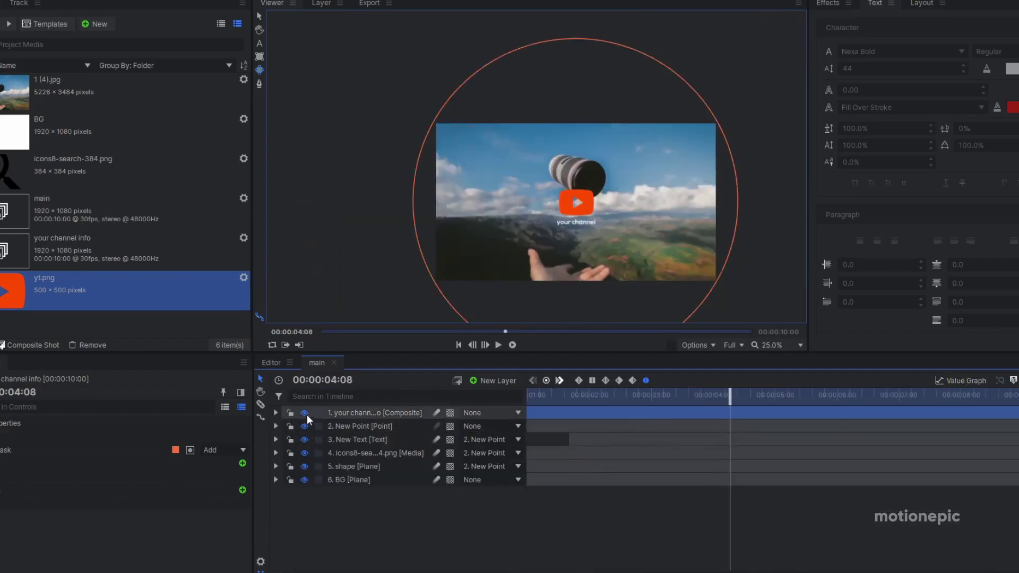
{"action": "left_click", "coordinate": [276, 412]}
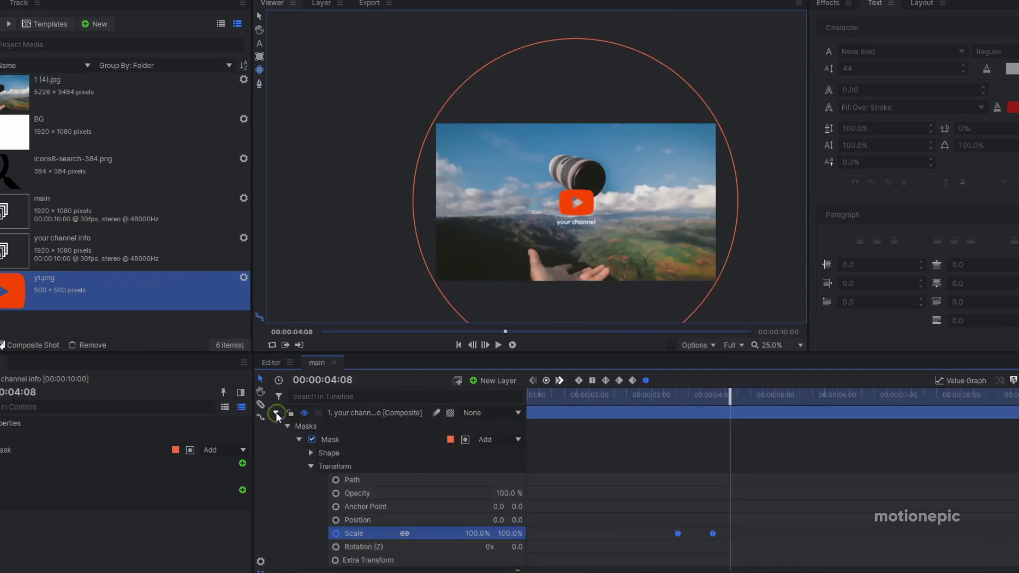
{"action": "double_click", "coordinate": [677, 533]}
{"action": "left_click_drag", "start_coordinate": [709, 533], "coordinate": [734, 533]}
{"action": "key", "text": "space"}
{"action": "left_click", "coordinate": [663, 396]}
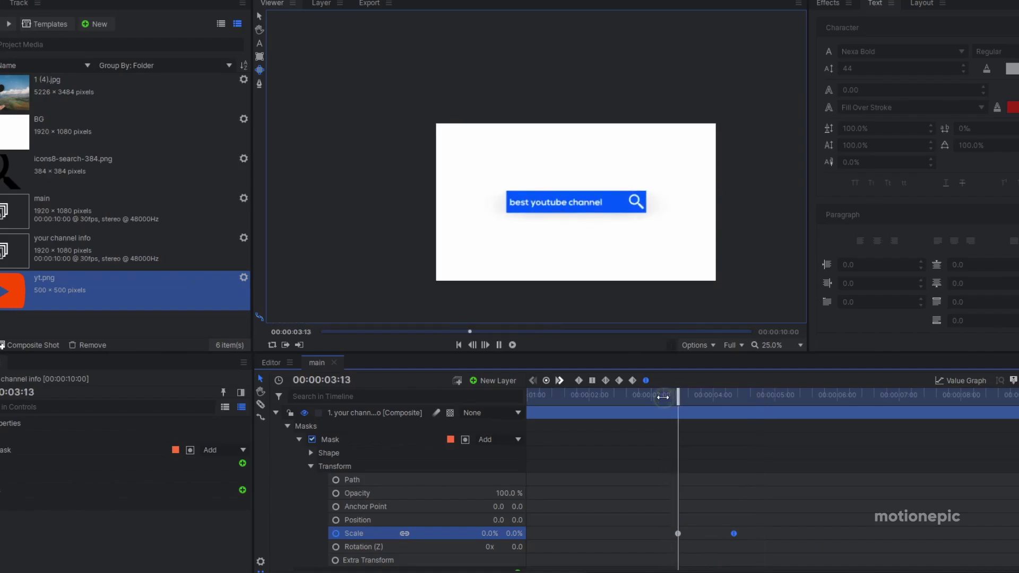
{"action": "left_click", "coordinate": [659, 396]}
{"action": "key", "text": "space"}
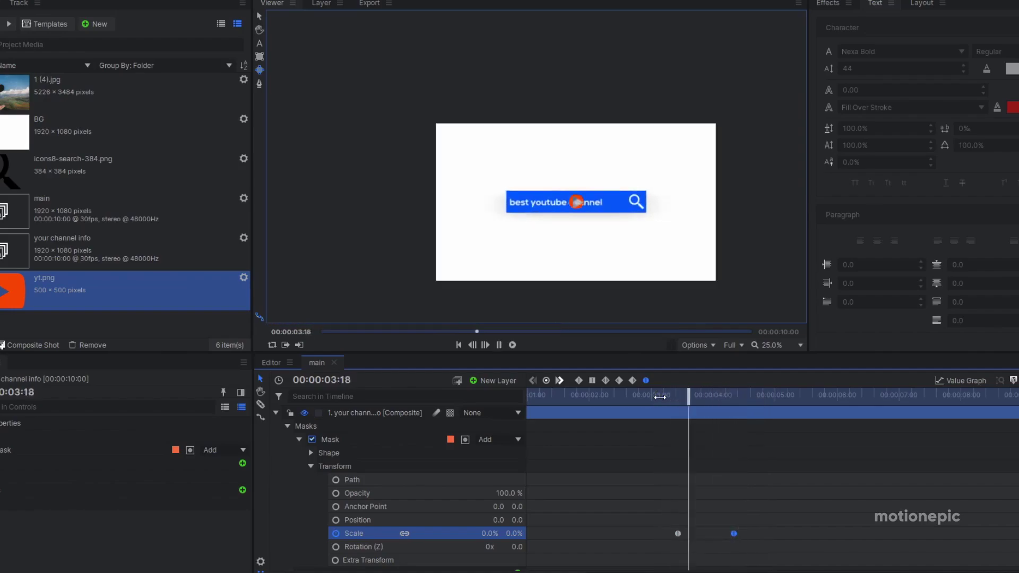
Move the mask's end Scale keyframe to 00:00:05:03, preview the slower reveal and collapse the layer
{"action": "key", "text": "space"}
{"action": "key", "text": "space"}
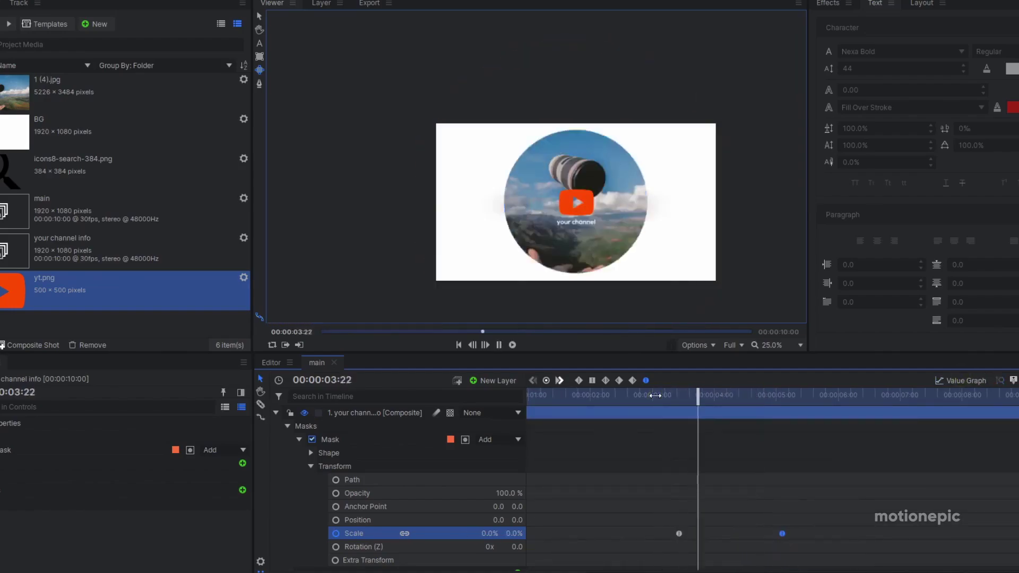
{"action": "key", "text": "space"}
{"action": "left_click", "coordinate": [276, 413]}
{"action": "left_click", "coordinate": [310, 526]}
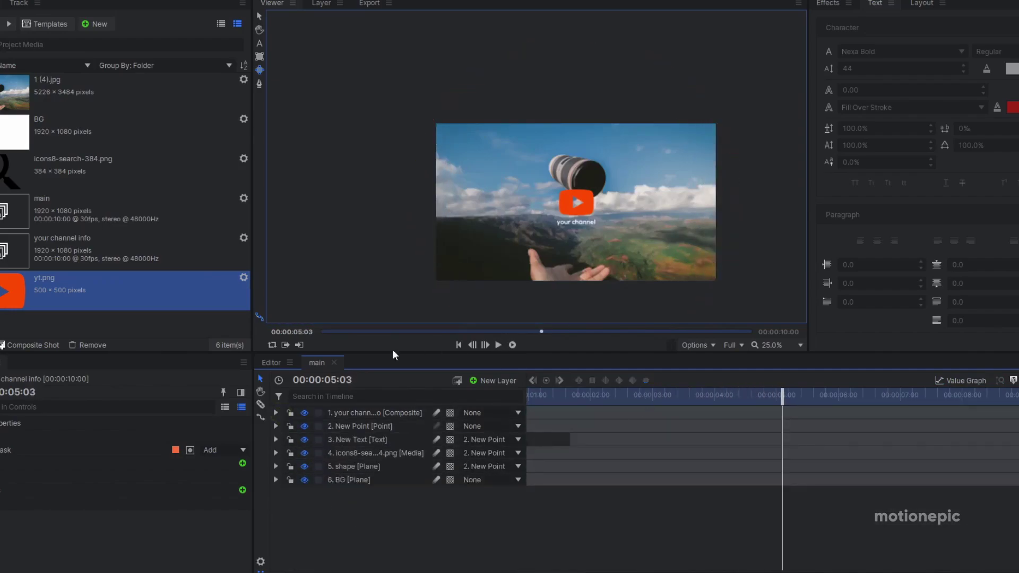
{"action": "double_click", "coordinate": [361, 412]}
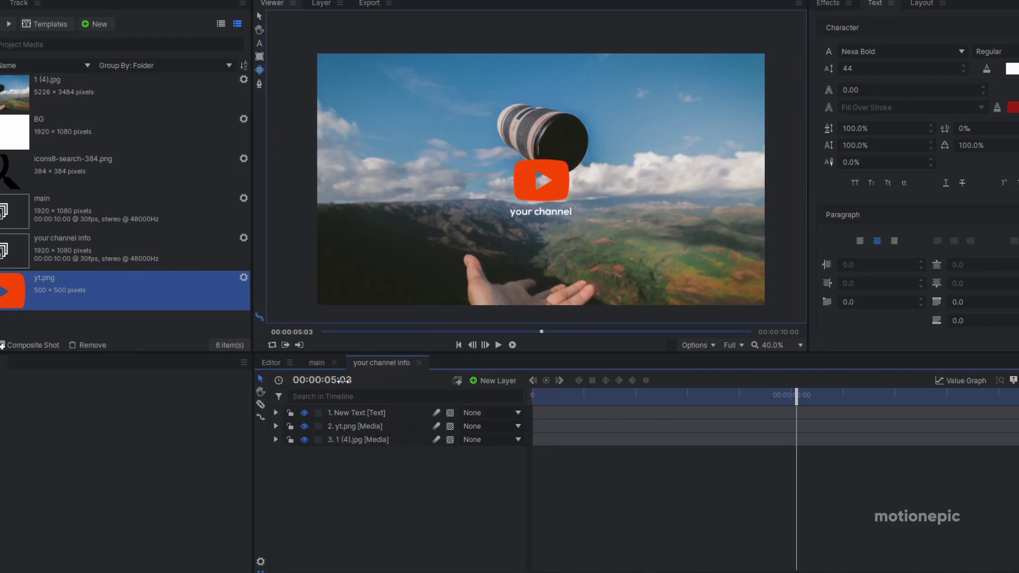
{"action": "left_click", "coordinate": [316, 364]}
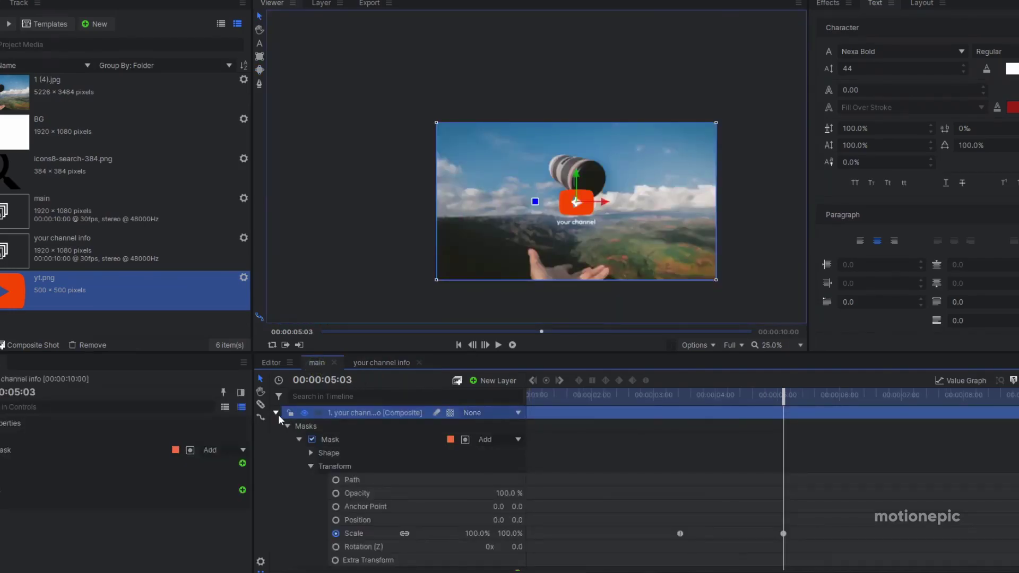
Keyframe the "your channel info" layer's own Scale from 100% at about 00:00:03:17 to 110% at 00:00:09:29
{"action": "left_click", "coordinate": [276, 412]}
{"action": "mouse_move", "coordinate": [782, 401]}
{"action": "left_mouse_down"}
{"action": "mouse_move", "coordinate": [901, 401]}
{"action": "mouse_move", "coordinate": [766, 401]}
{"action": "left_mouse_up"}
{"action": "left_click", "coordinate": [276, 413]}
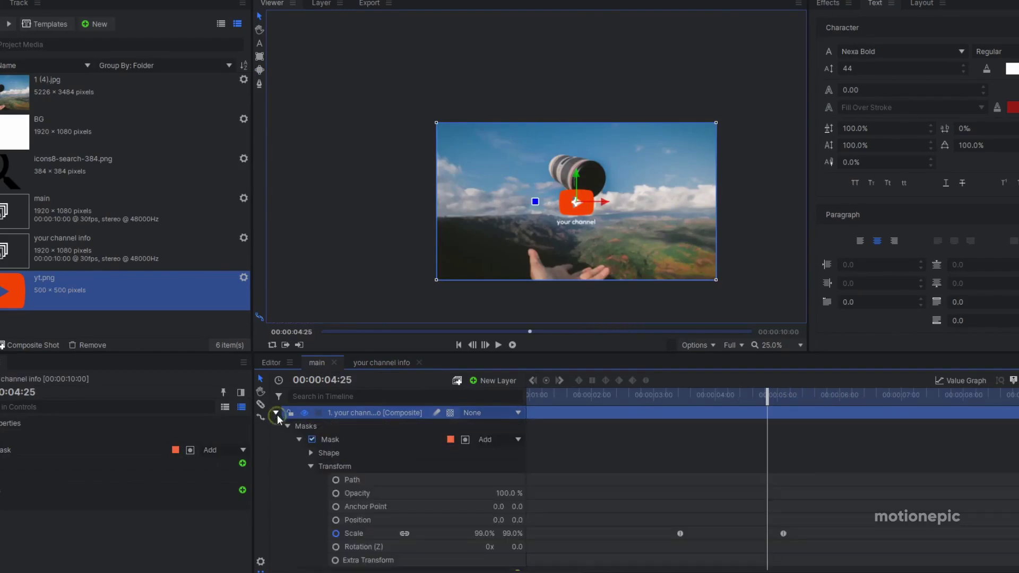
{"action": "left_click", "coordinate": [299, 440]}
{"action": "left_click", "coordinate": [288, 466]}
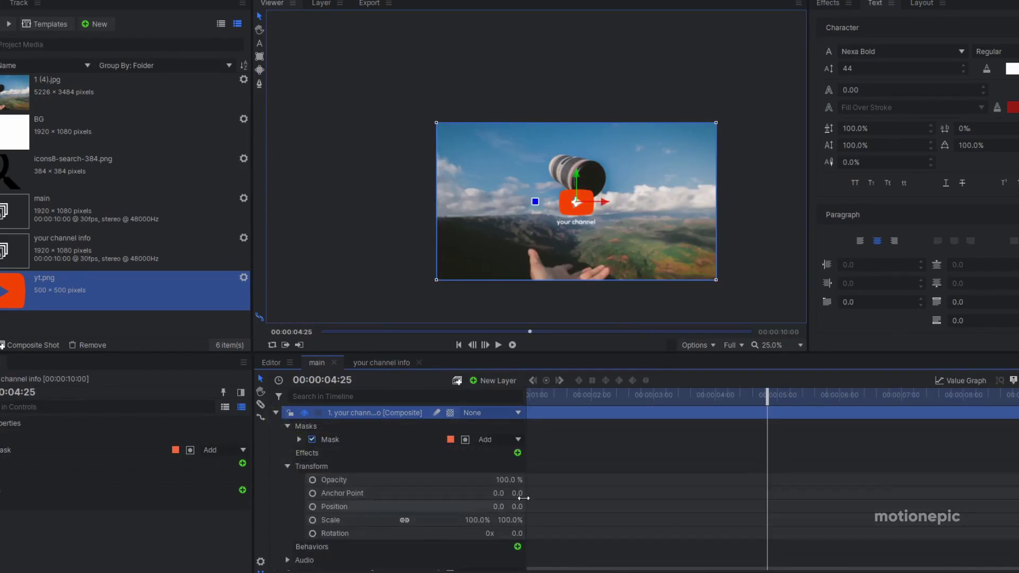
{"action": "left_click_drag", "start_coordinate": [686, 395], "coordinate": [1018, 396]}
{"action": "left_click", "coordinate": [312, 520]}
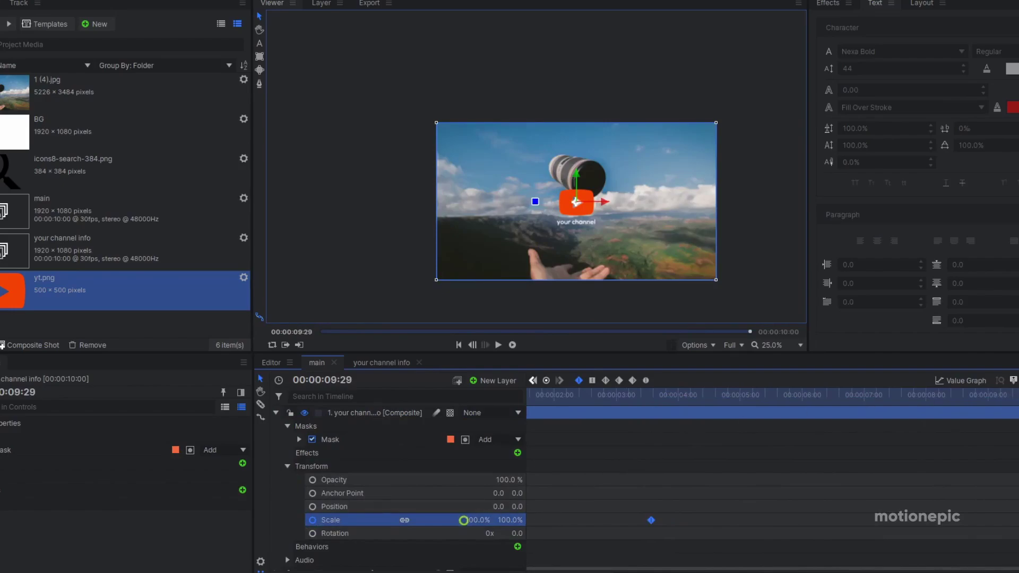
{"action": "left_click", "coordinate": [463, 520]}
{"action": "type", "text": "11"}
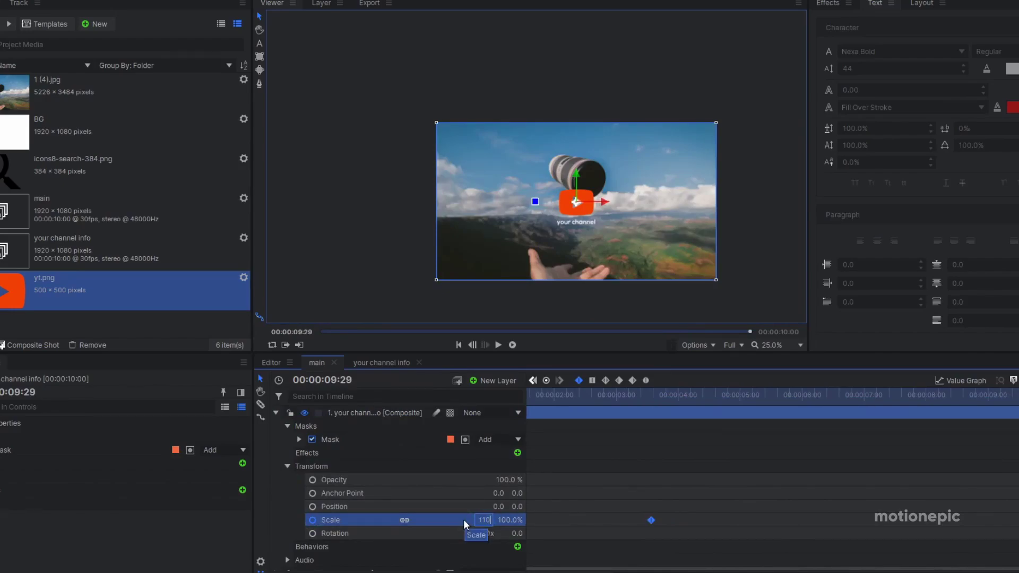
{"action": "type", "text": "0"}
{"action": "key", "text": "Return"}
Move the layer's first Scale keyframe back to about 00:00:03:09, preview the zoom and collapse the layer
{"action": "left_click", "coordinate": [637, 393]}
{"action": "key", "text": "space"}
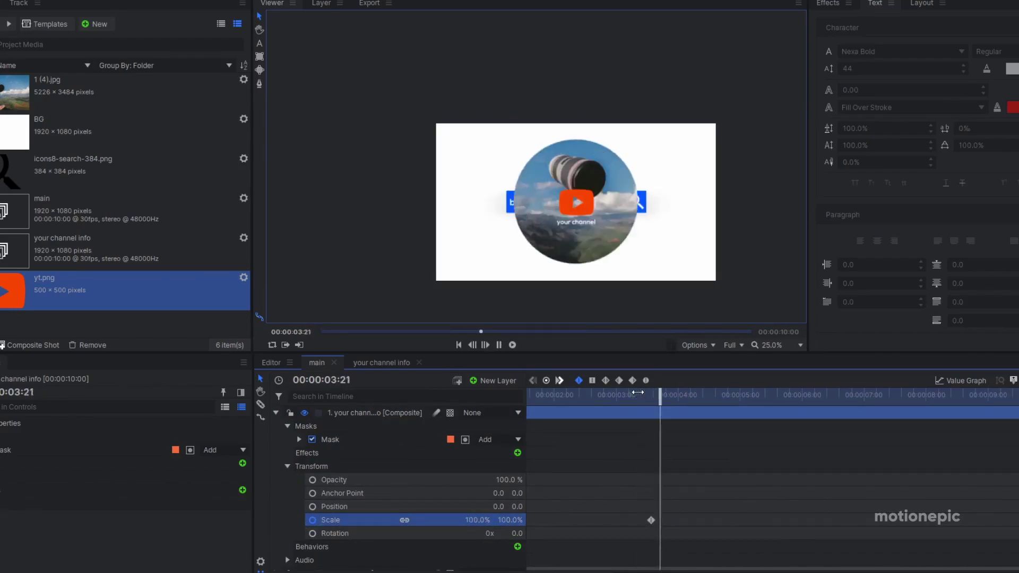
{"action": "left_click_drag", "start_coordinate": [652, 519], "coordinate": [639, 519]}
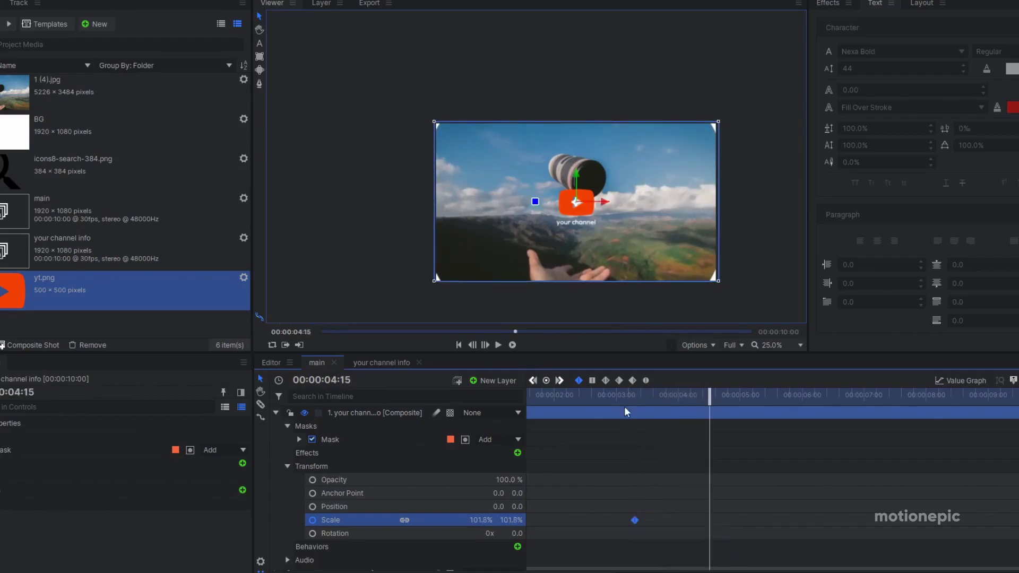
{"action": "left_click", "coordinate": [624, 395]}
{"action": "key", "text": "space"}
{"action": "key", "text": "space"}
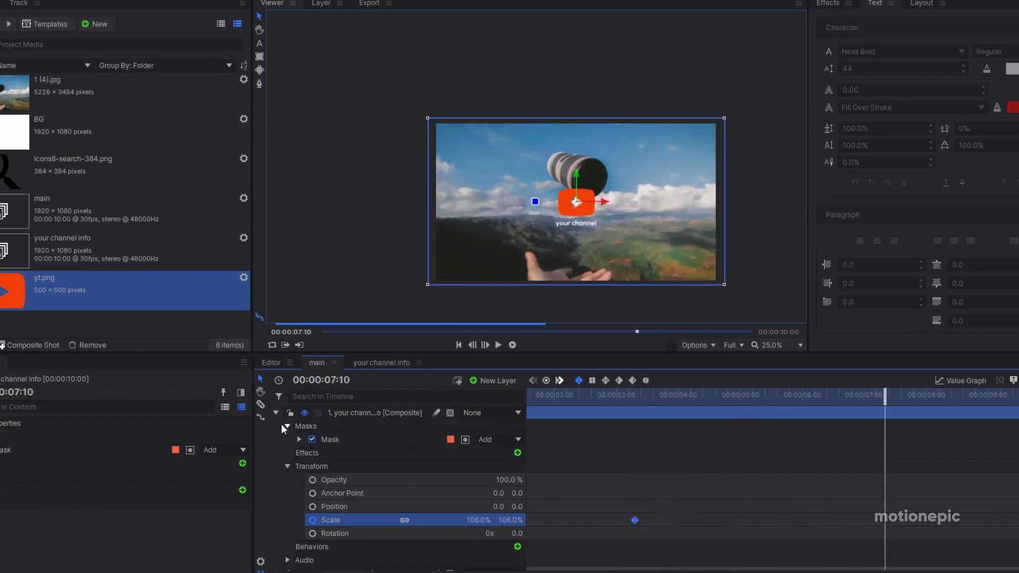
{"action": "left_click", "coordinate": [276, 413]}
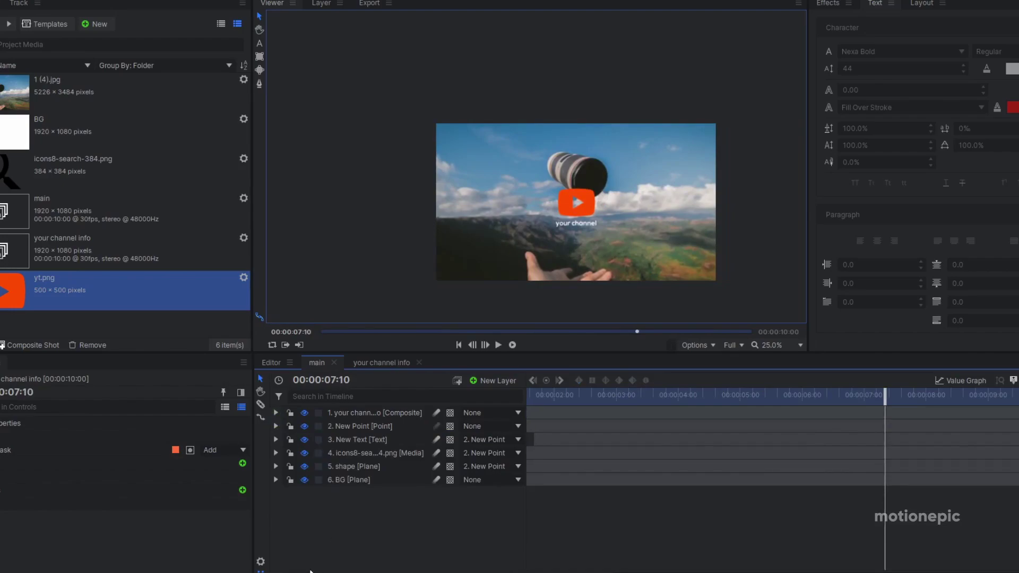
Fit the whole timeline in view and play the finished animation from the start
{"action": "left_click_drag", "start_coordinate": [310, 570], "coordinate": [260, 570]}
{"action": "left_click", "coordinate": [558, 395]}
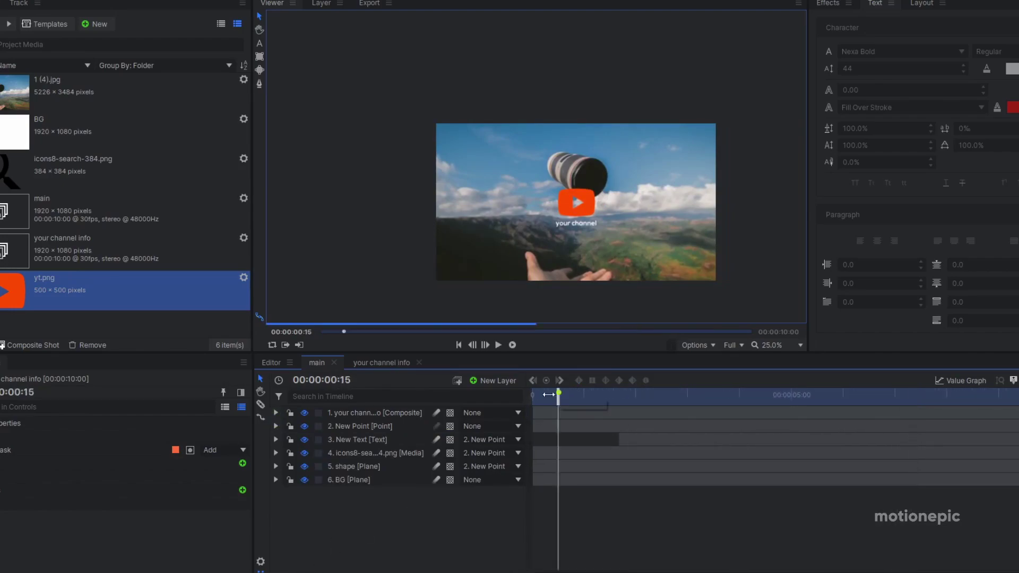
{"action": "left_click_drag", "start_coordinate": [548, 395], "coordinate": [440, 388]}
{"action": "key", "text": "space"}
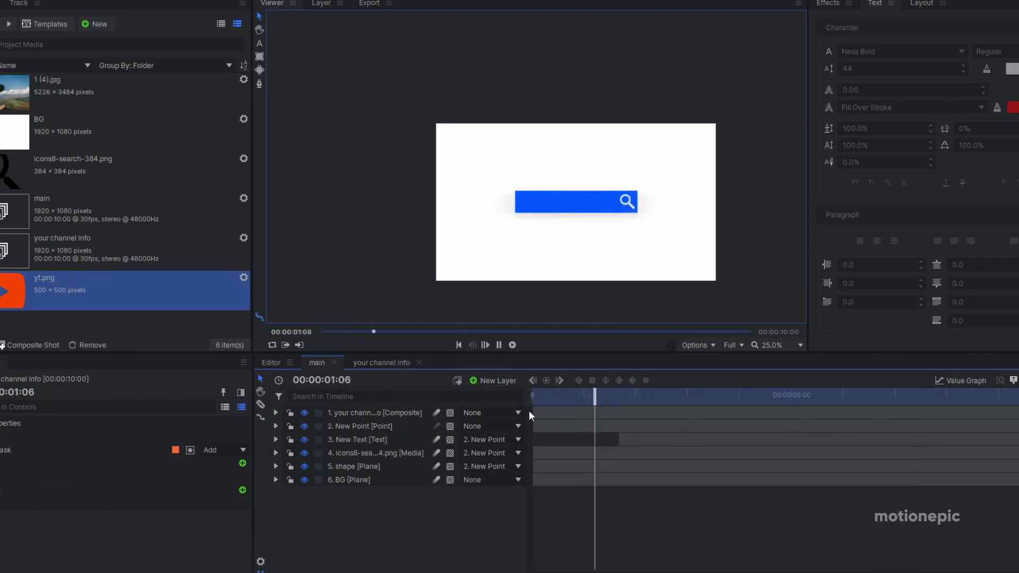